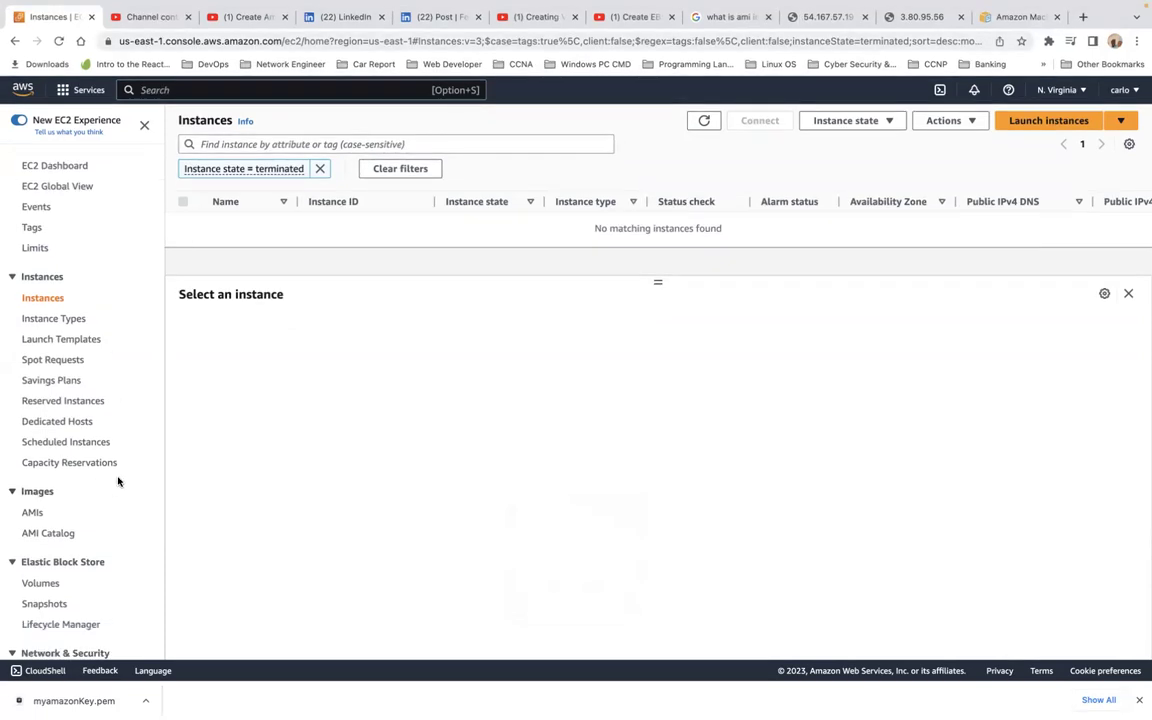
# Delete all three EBS volumes in the region, confirming the deletion with "delete".
pyautogui.scroll(-3, 118, 481)
pyautogui.click(45, 465)
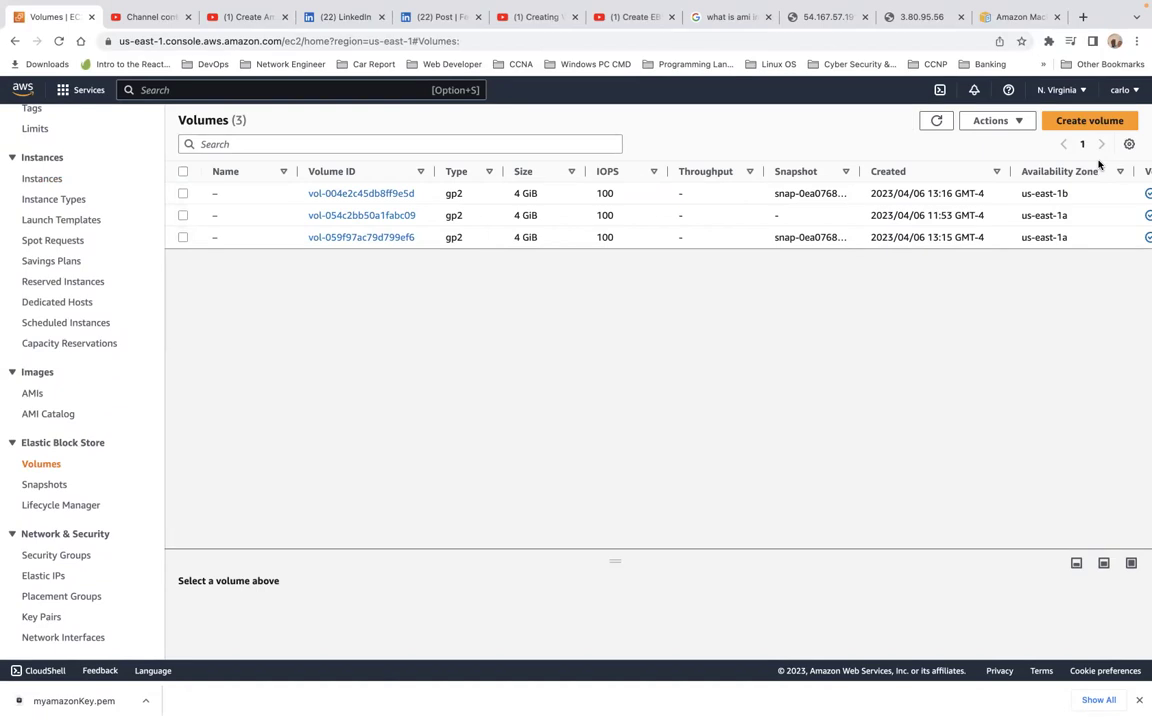
pyautogui.click(183, 172)
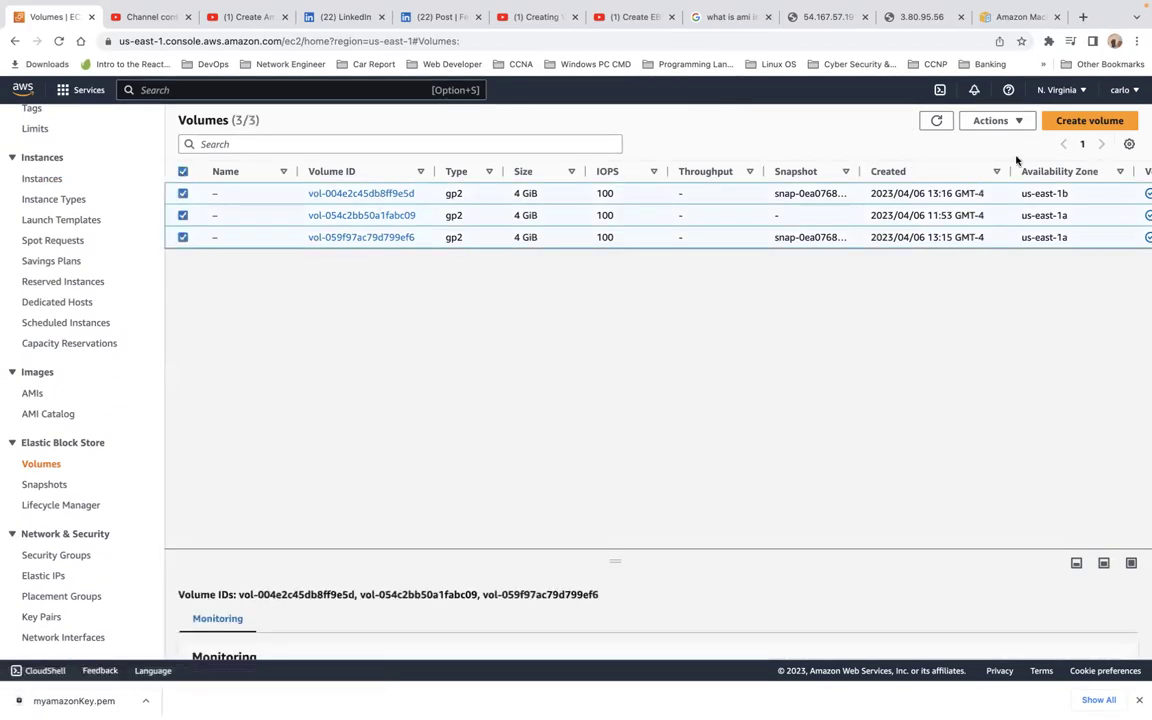
pyautogui.click(1018, 122)
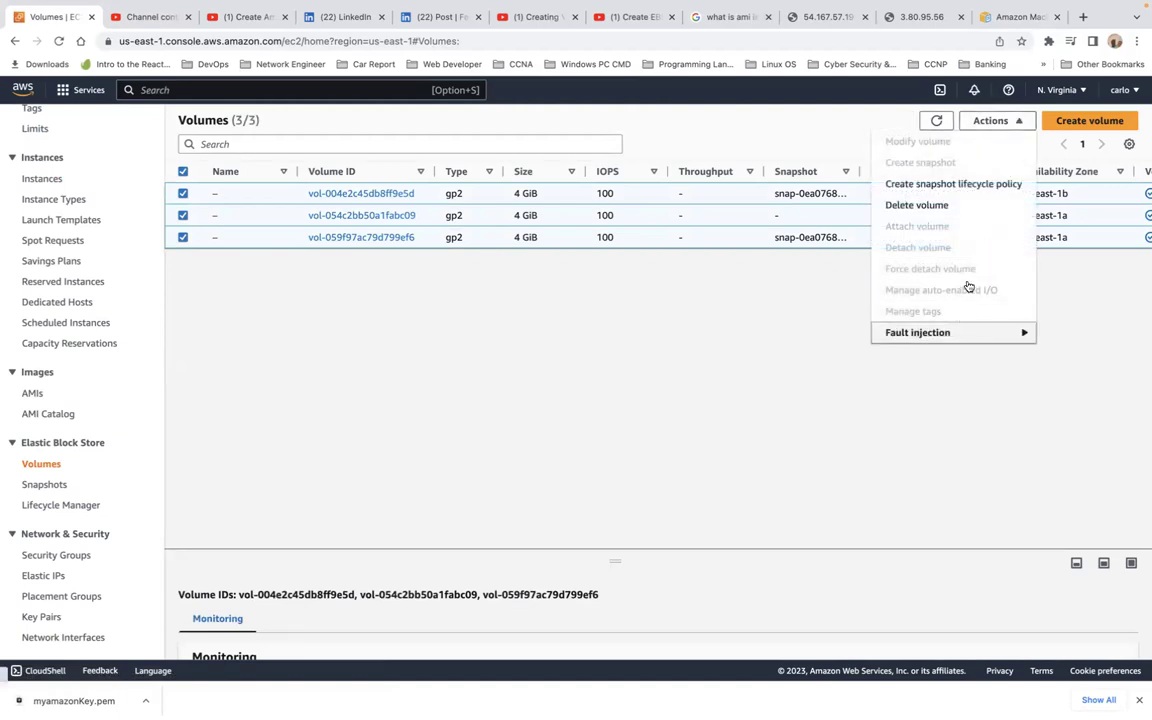
pyautogui.click(976, 206)
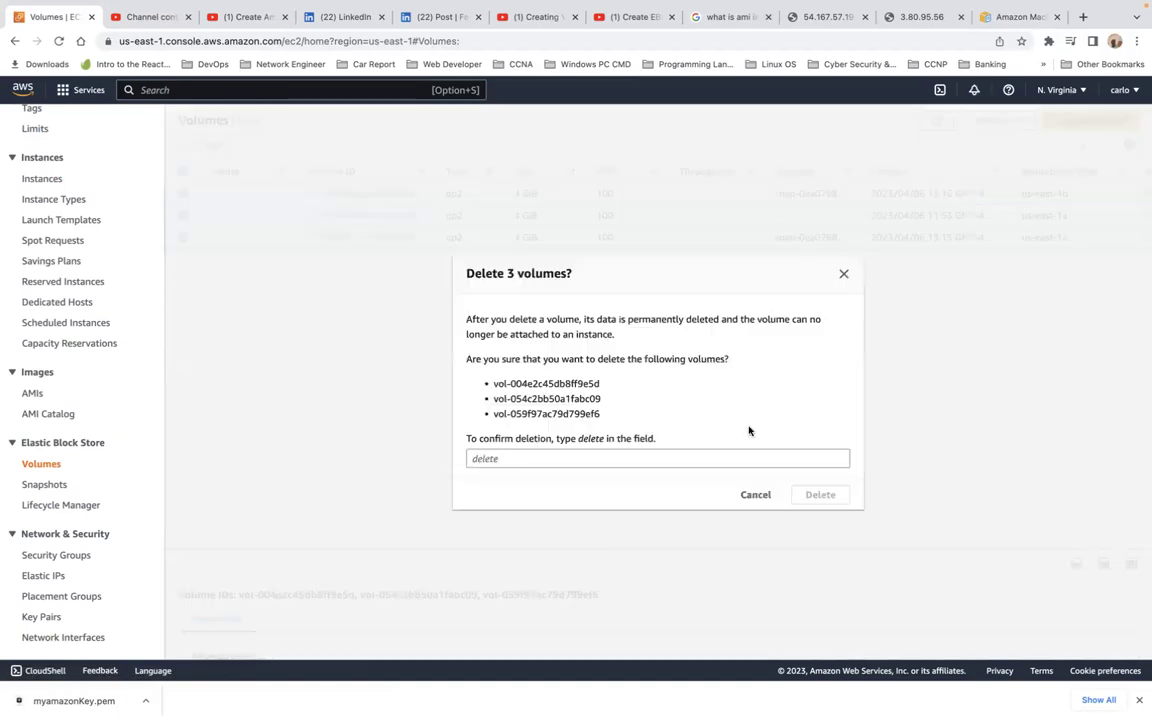
pyautogui.click(656, 460)
pyautogui.write('delete')
pyautogui.click(825, 496)
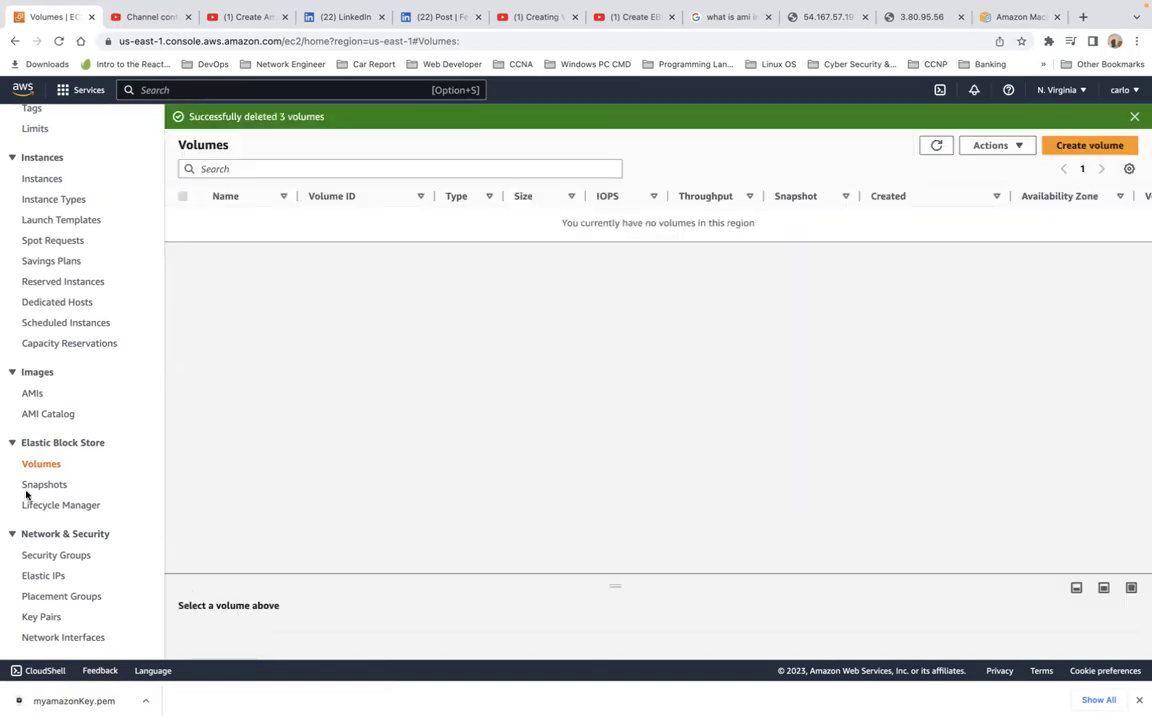
# Request deletion of both EBS snapshots together, confirming with "delete".
pyautogui.click(46, 487)
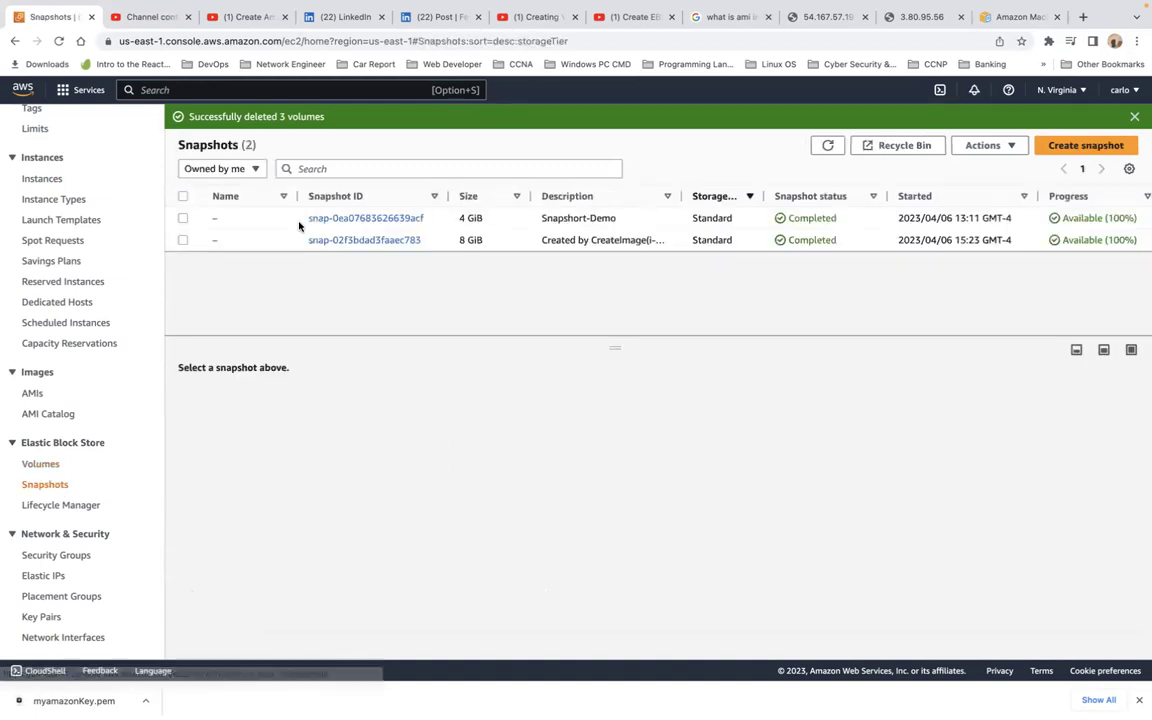
pyautogui.click(183, 196)
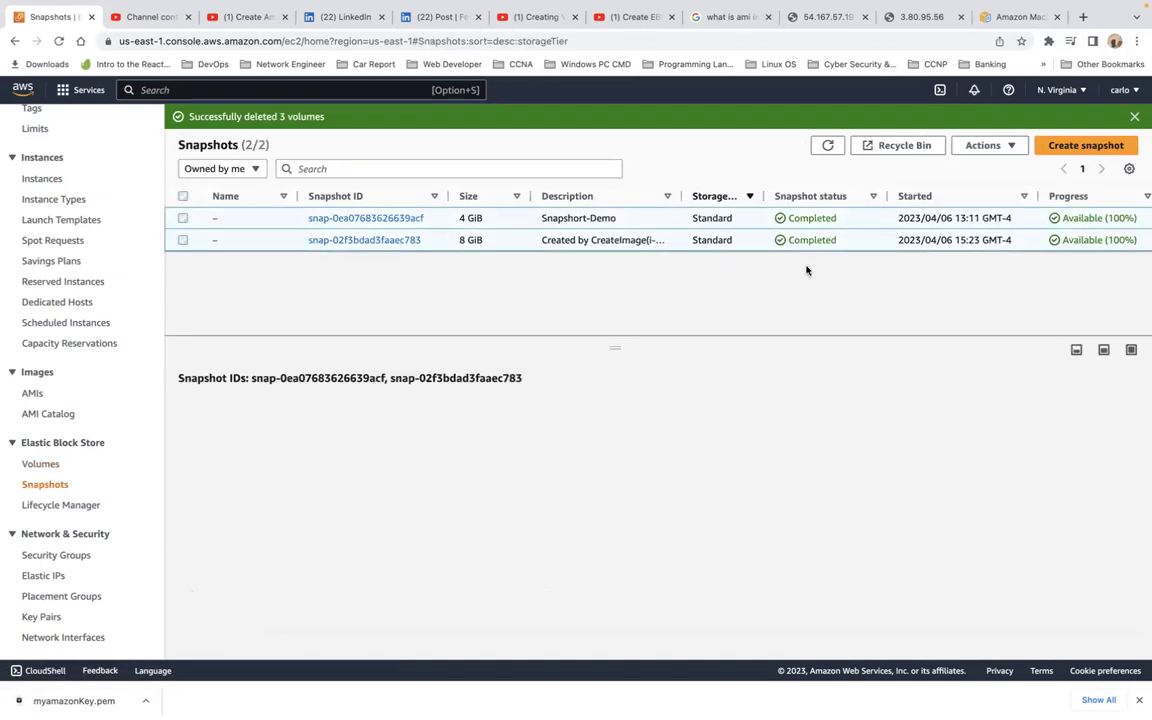
pyautogui.click(995, 150)
pyautogui.click(1022, 338)
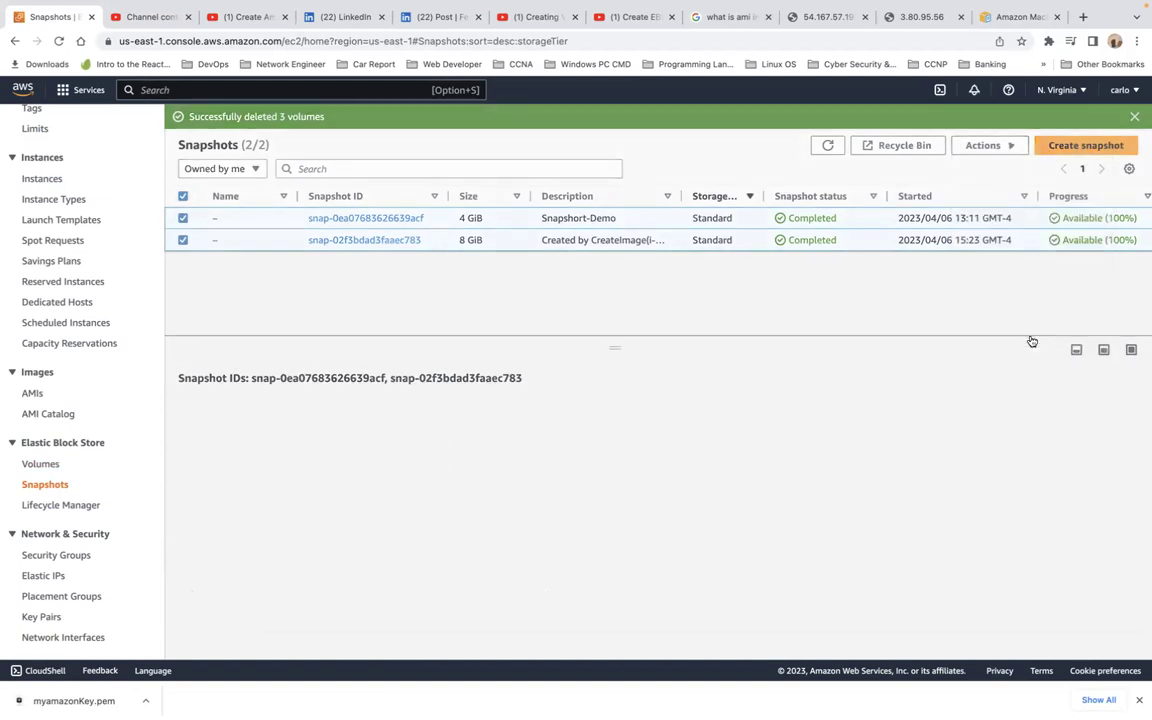
pyautogui.click(656, 437)
pyautogui.write('delete')
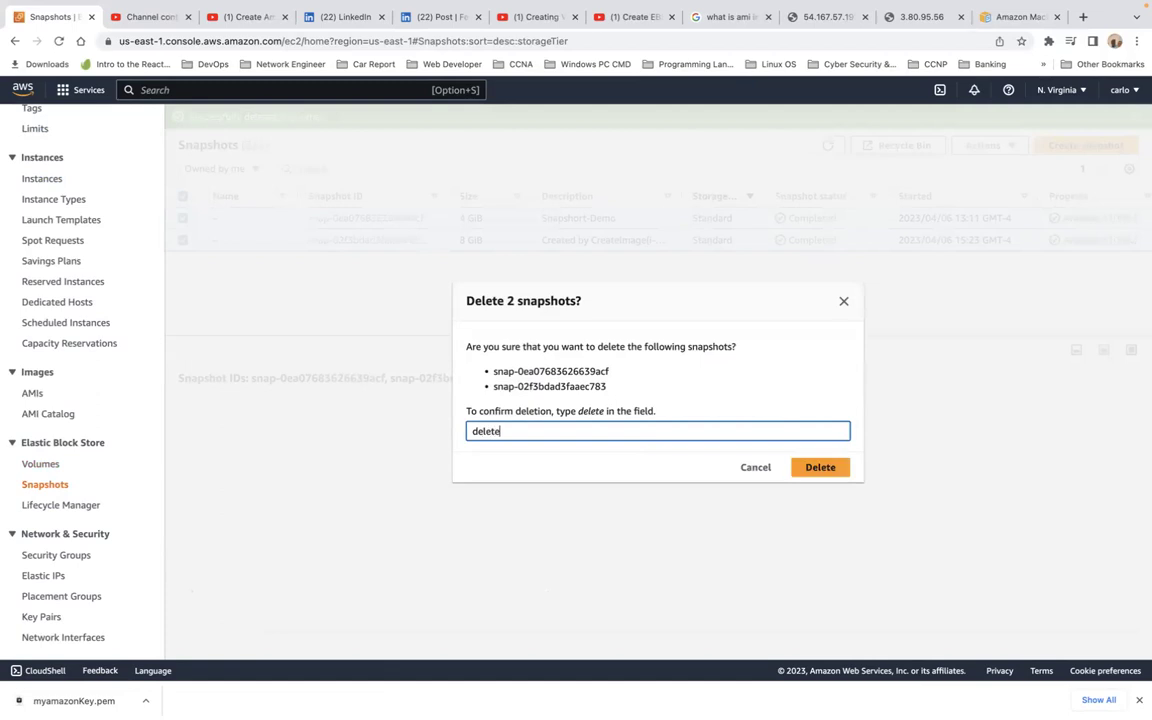
pyautogui.click(825, 472)
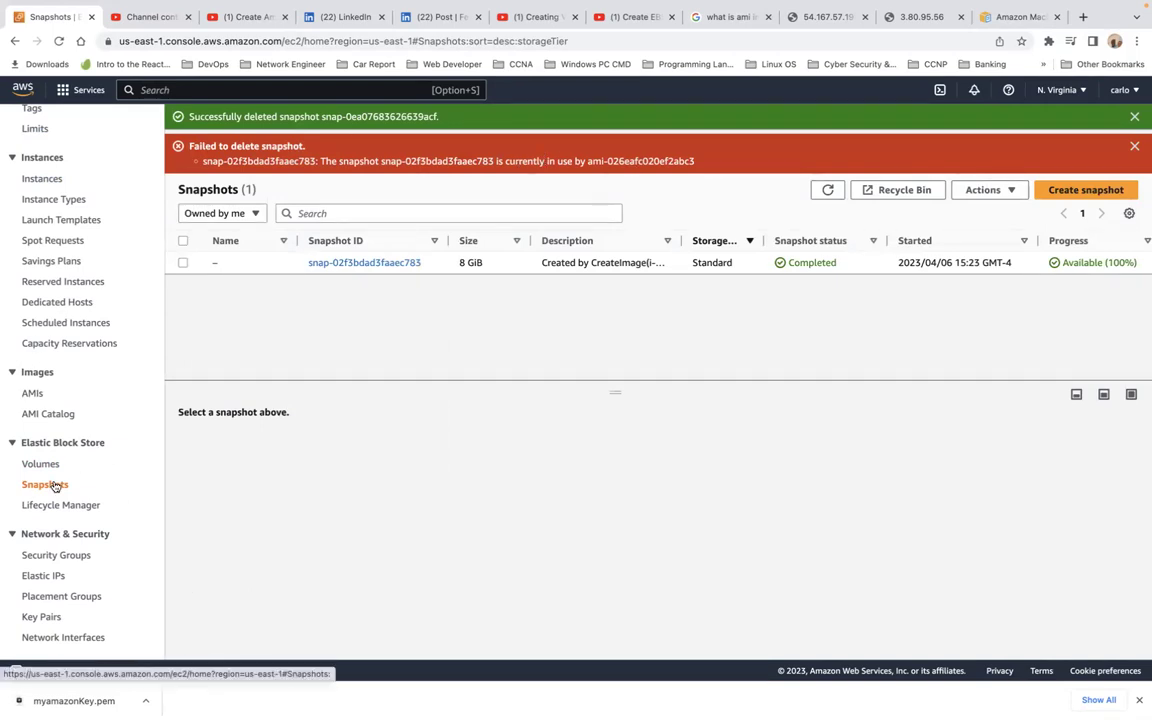
pyautogui.scroll(2, 52, 484)
pyautogui.click(38, 266)
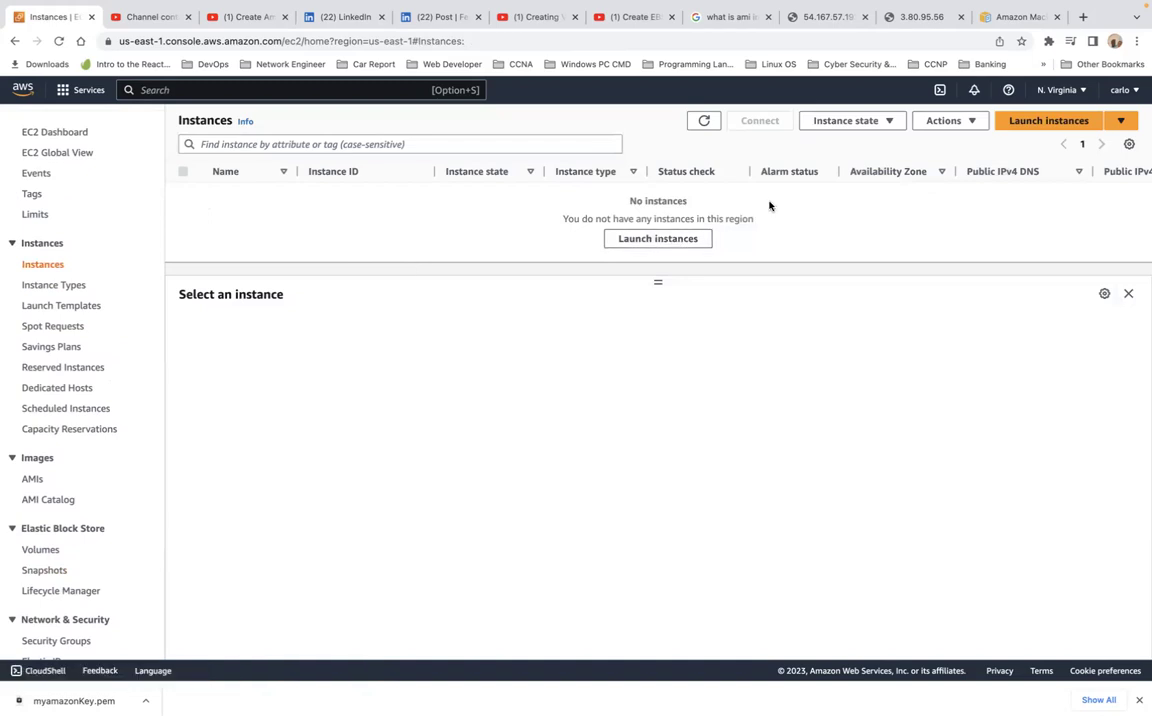
pyautogui.click(664, 238)
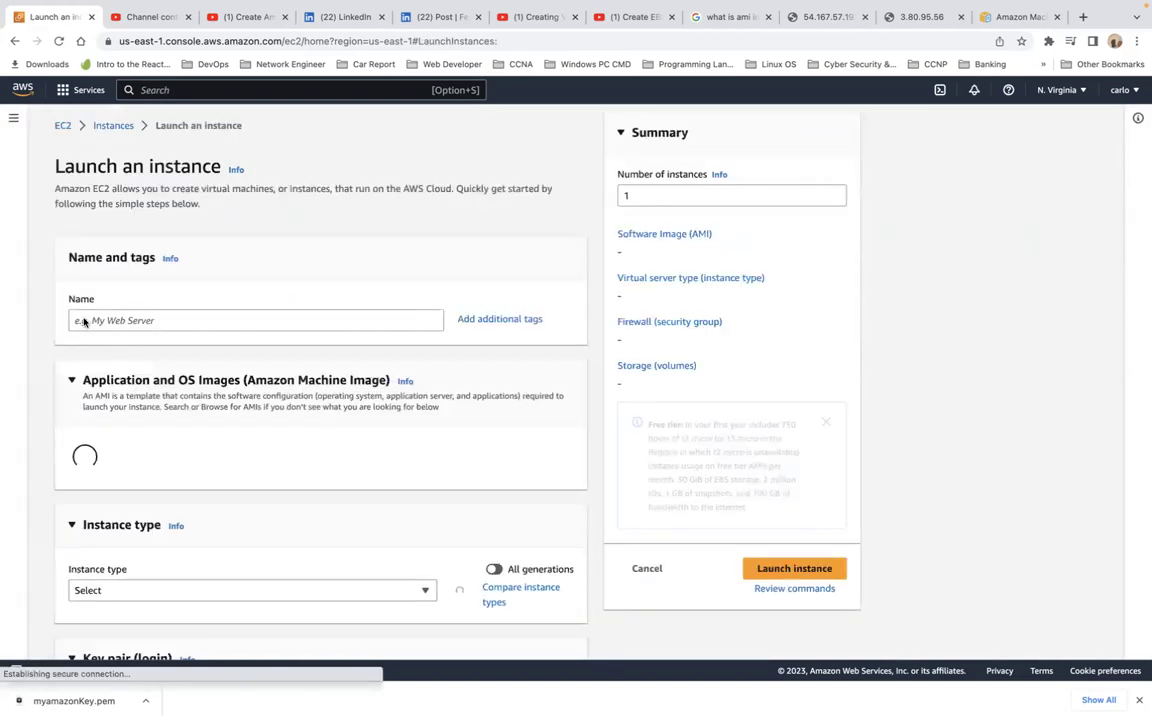
pyautogui.click(113, 125)
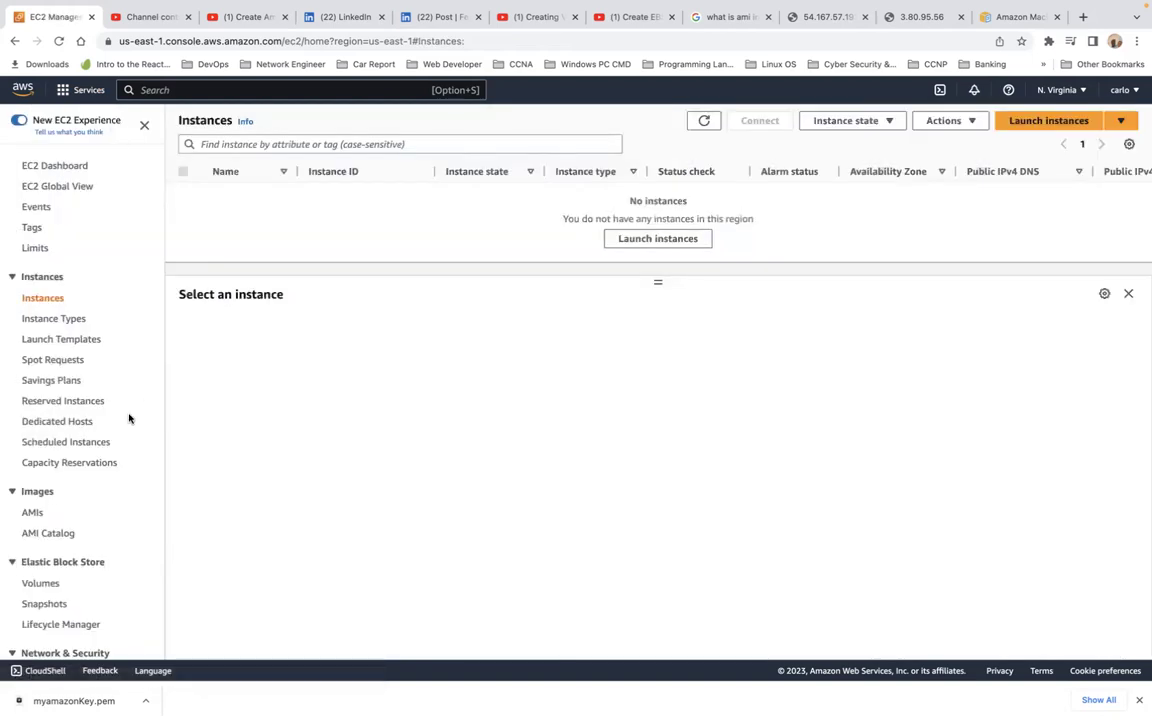
# Deregister the "My Web Server From AMI" machine image.
pyautogui.click(32, 513)
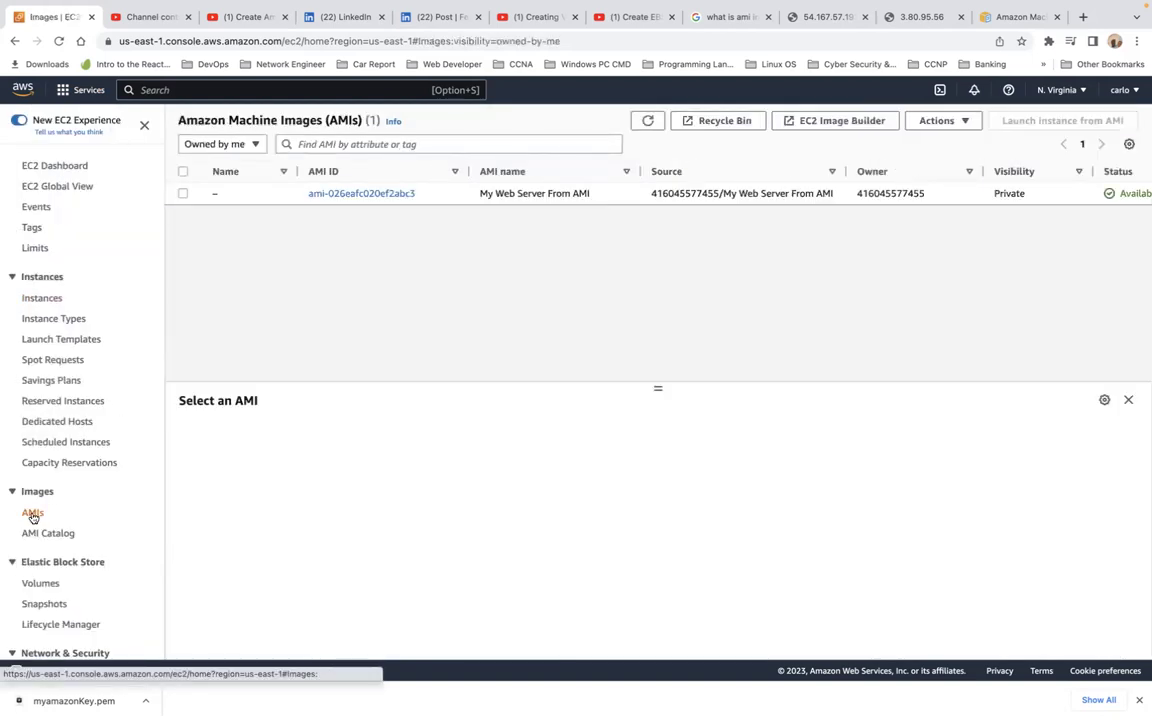
pyautogui.click(183, 193)
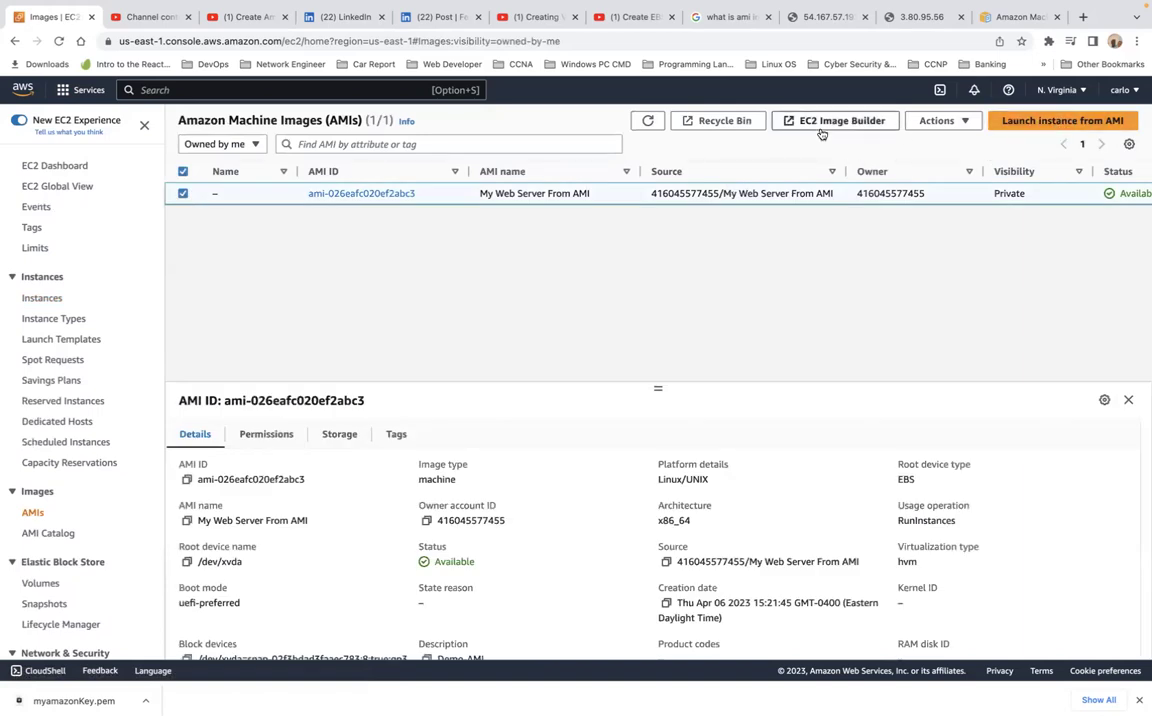
pyautogui.click(932, 123)
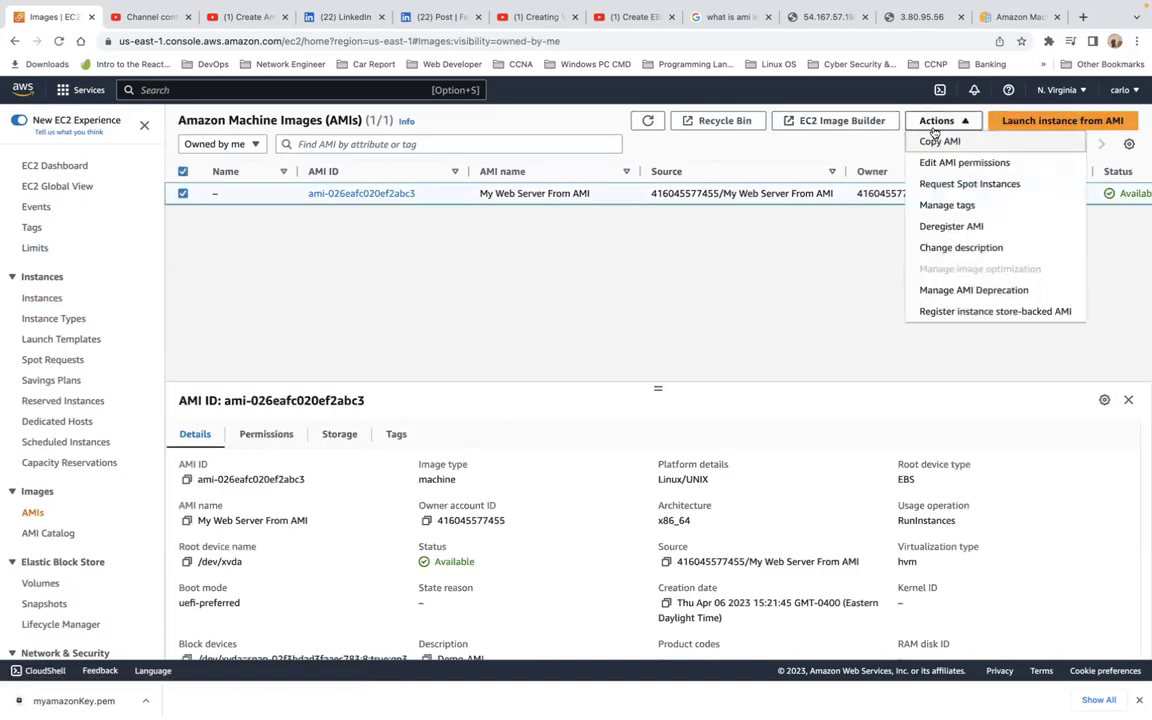
pyautogui.click(1022, 229)
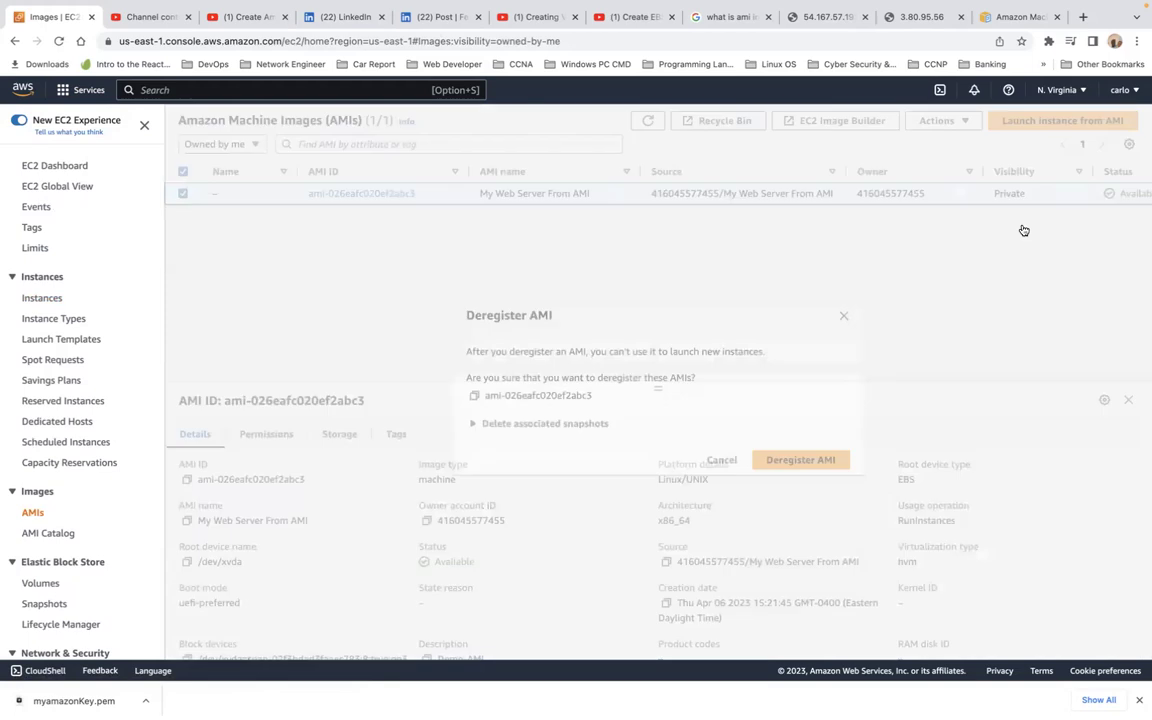
pyautogui.click(806, 459)
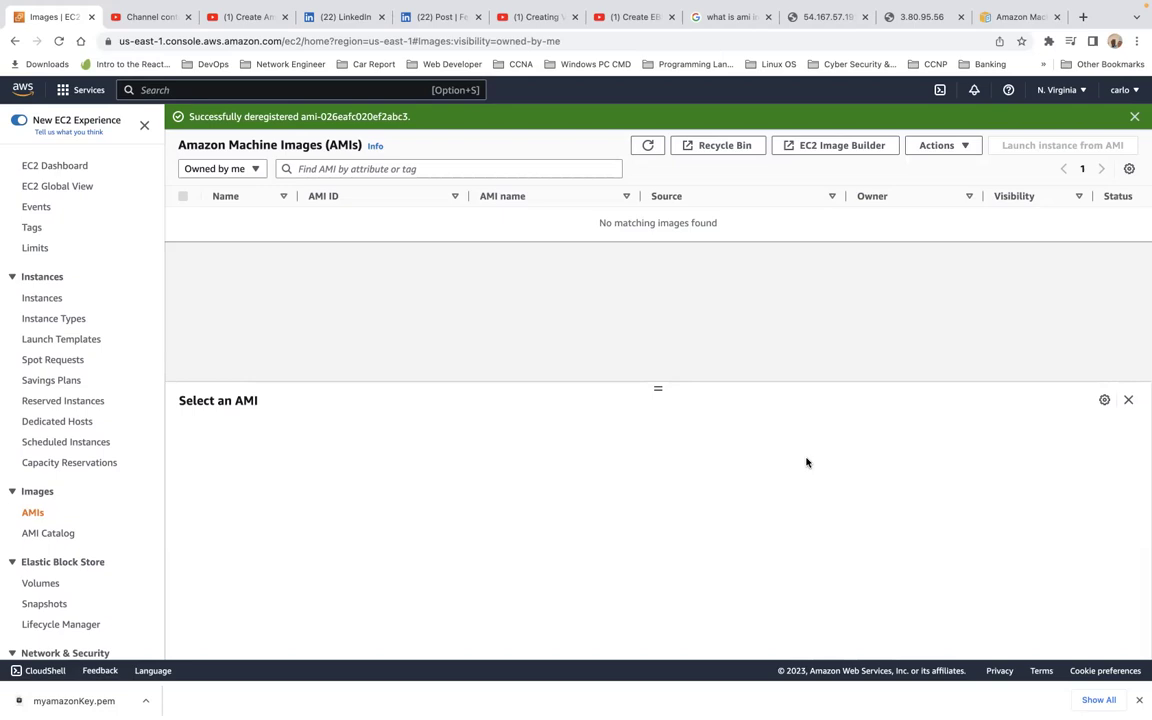
pyautogui.click(49, 302)
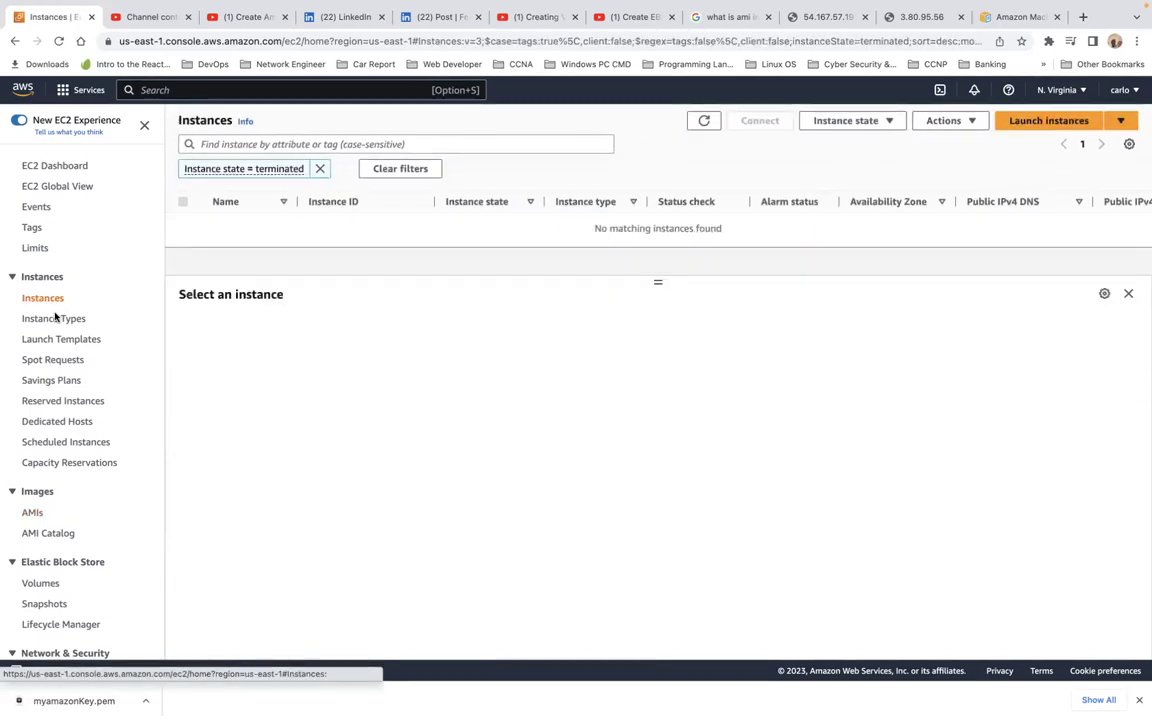
pyautogui.click(53, 318)
pyautogui.click(70, 340)
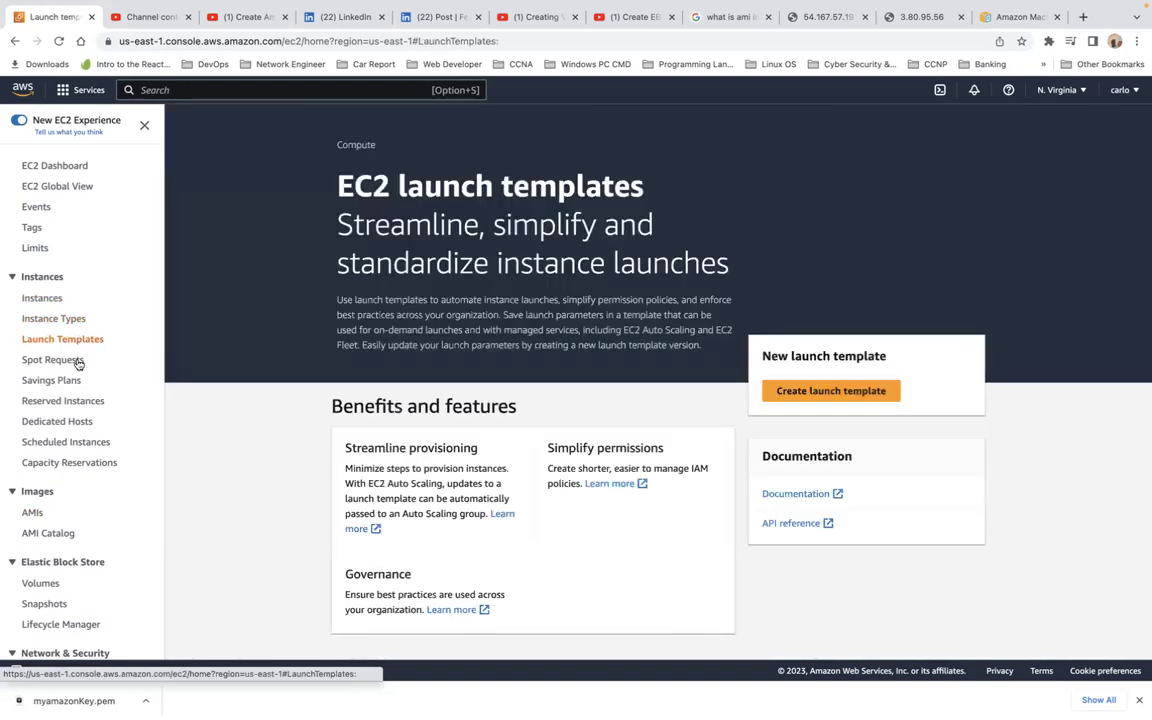
pyautogui.click(43, 587)
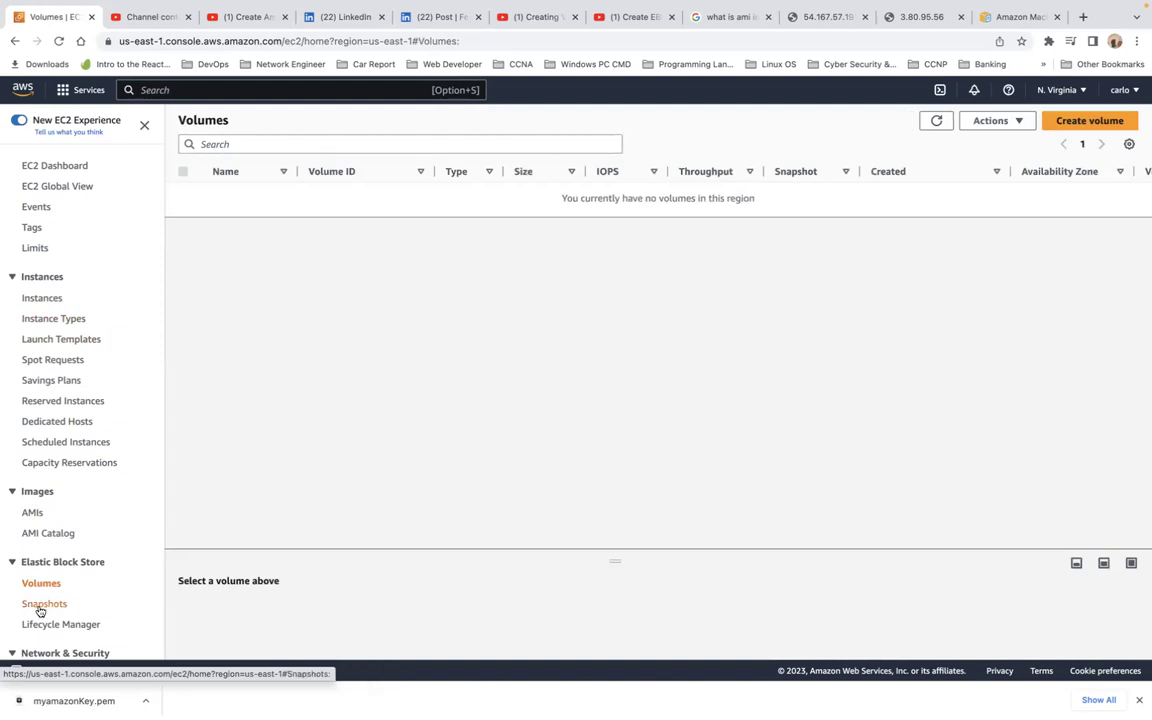
# Delete the remaining 8 GiB snapshot that was created for the AMI.
pyautogui.click(44, 604)
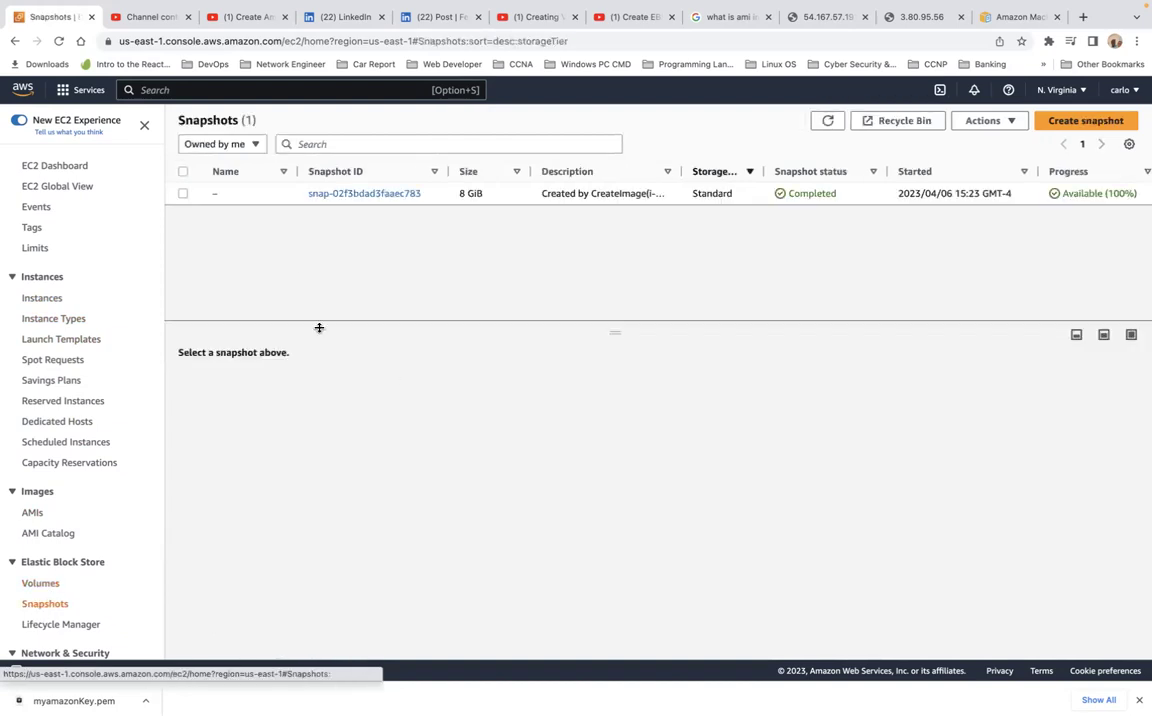
pyautogui.click(183, 193)
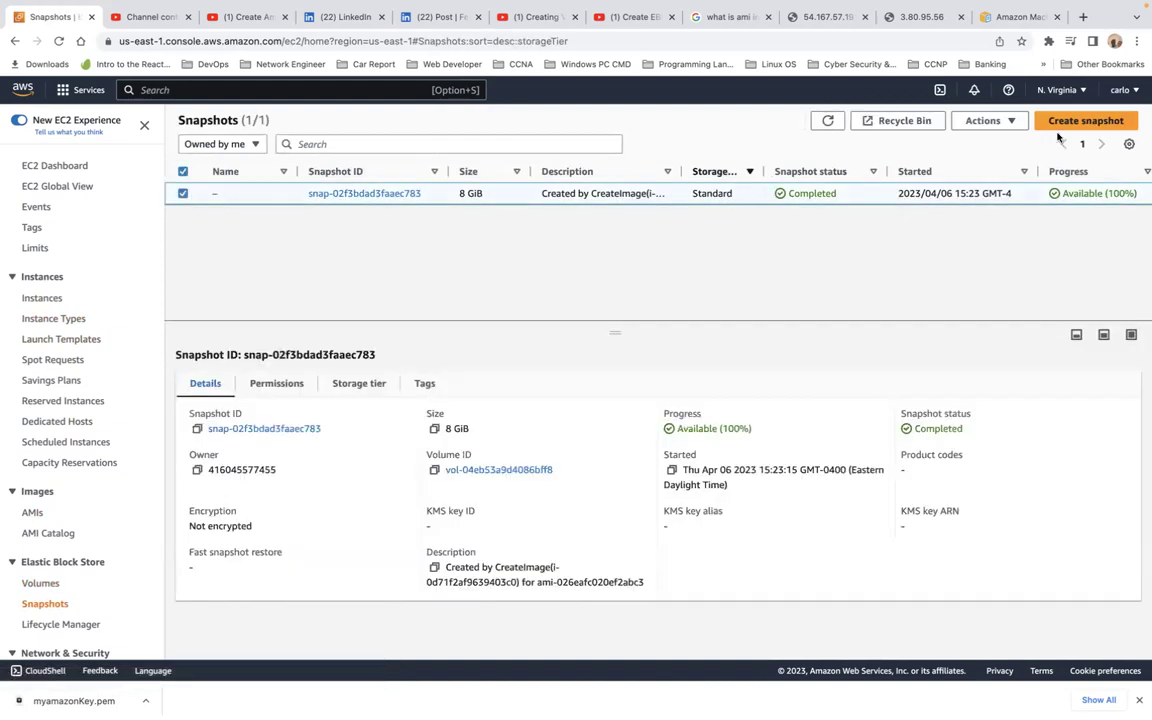
pyautogui.click(997, 121)
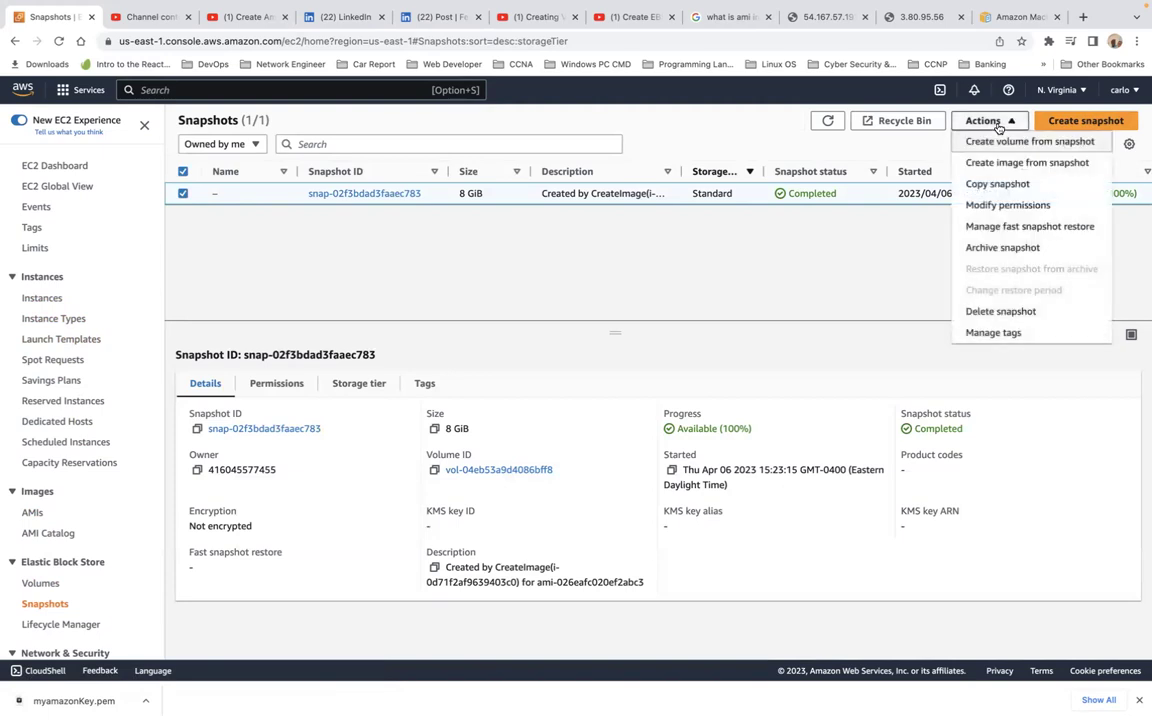
pyautogui.click(1021, 311)
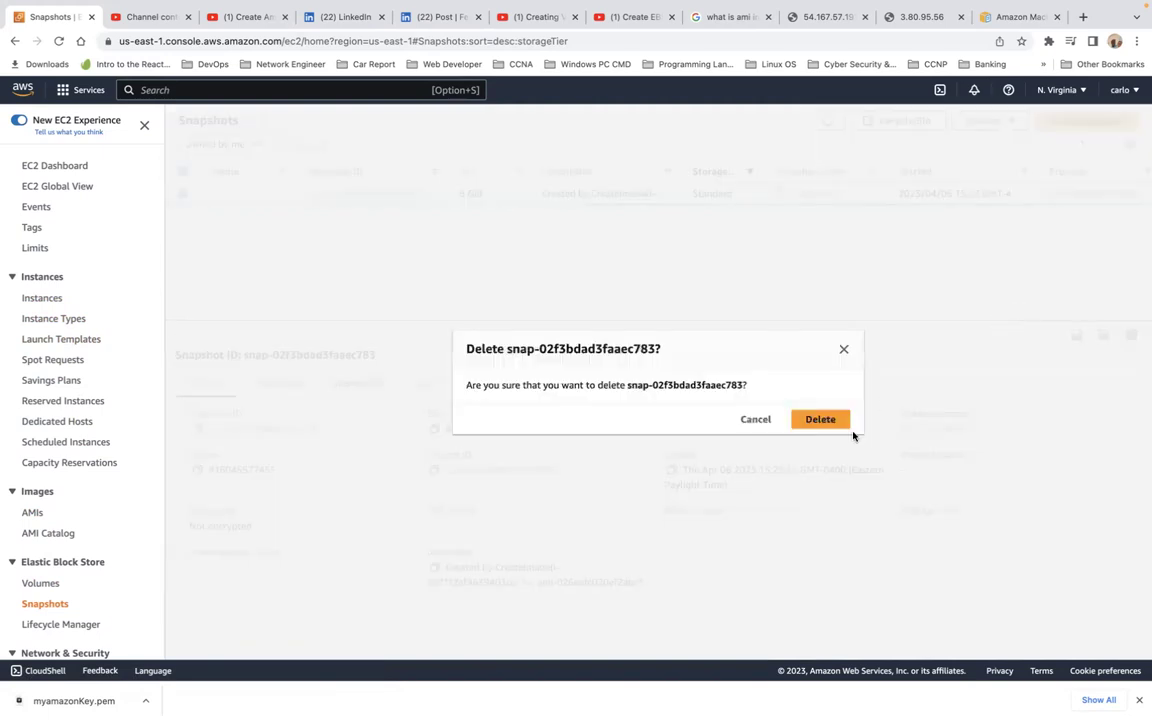
pyautogui.click(826, 421)
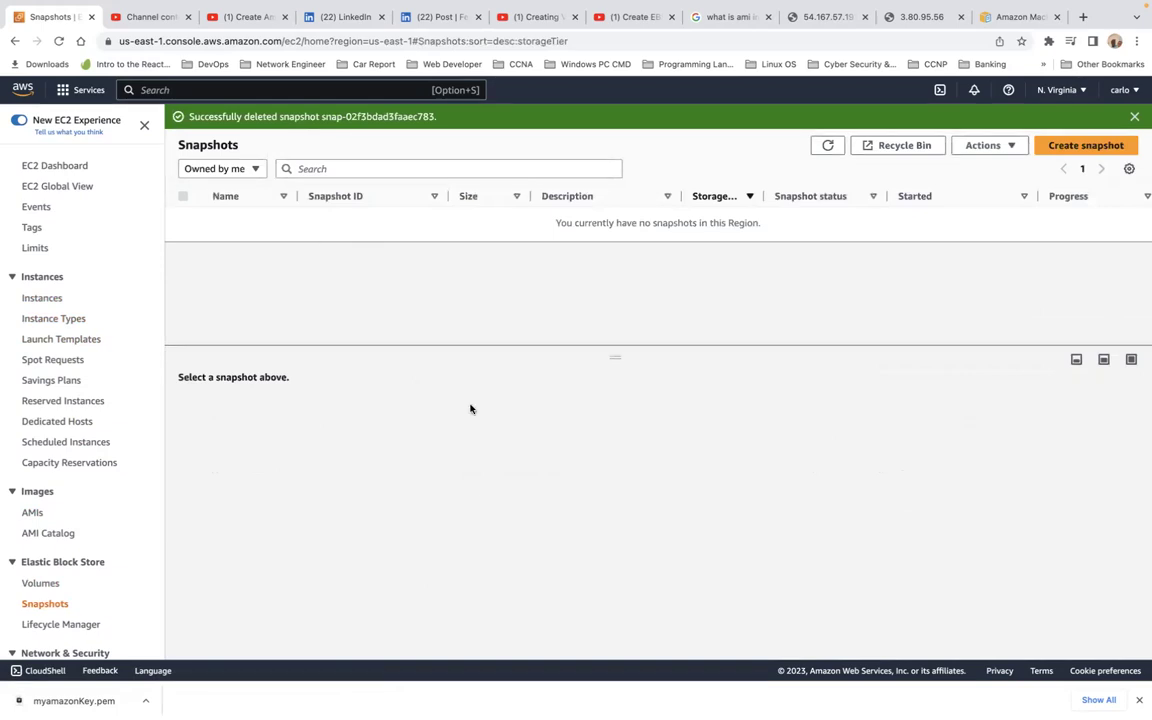
# Open the form for creating a new EBS volume and look over its settings, including the encryption option.
pyautogui.click(52, 588)
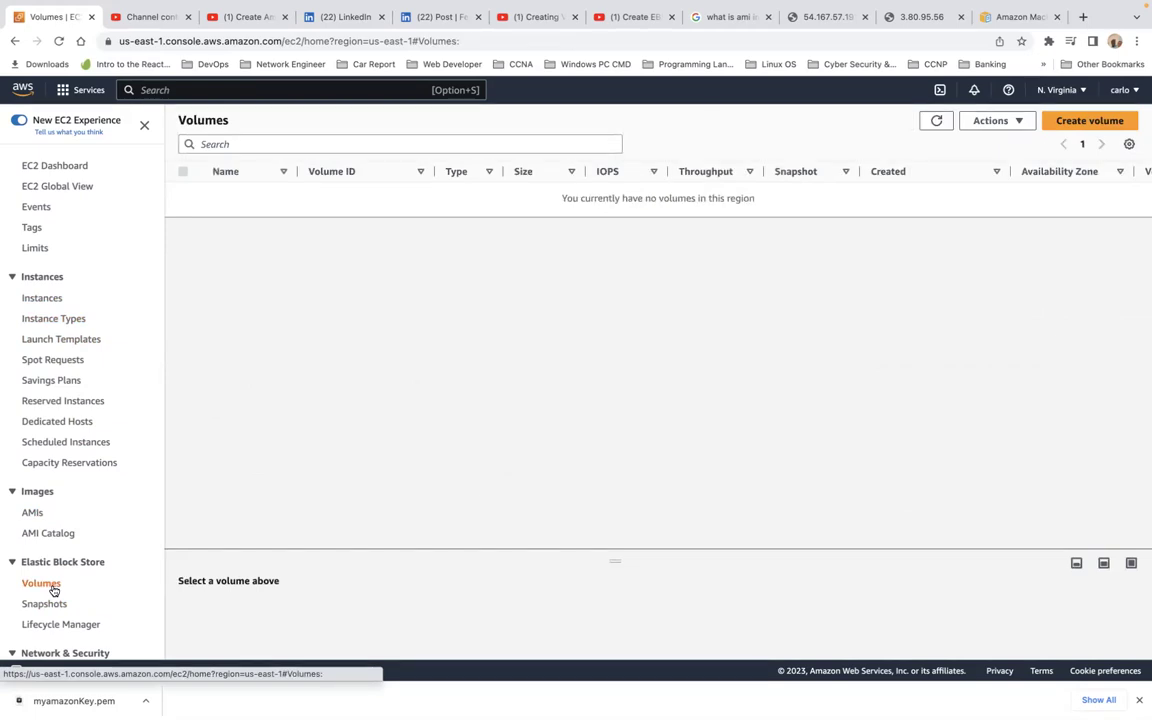
pyautogui.click(1089, 120)
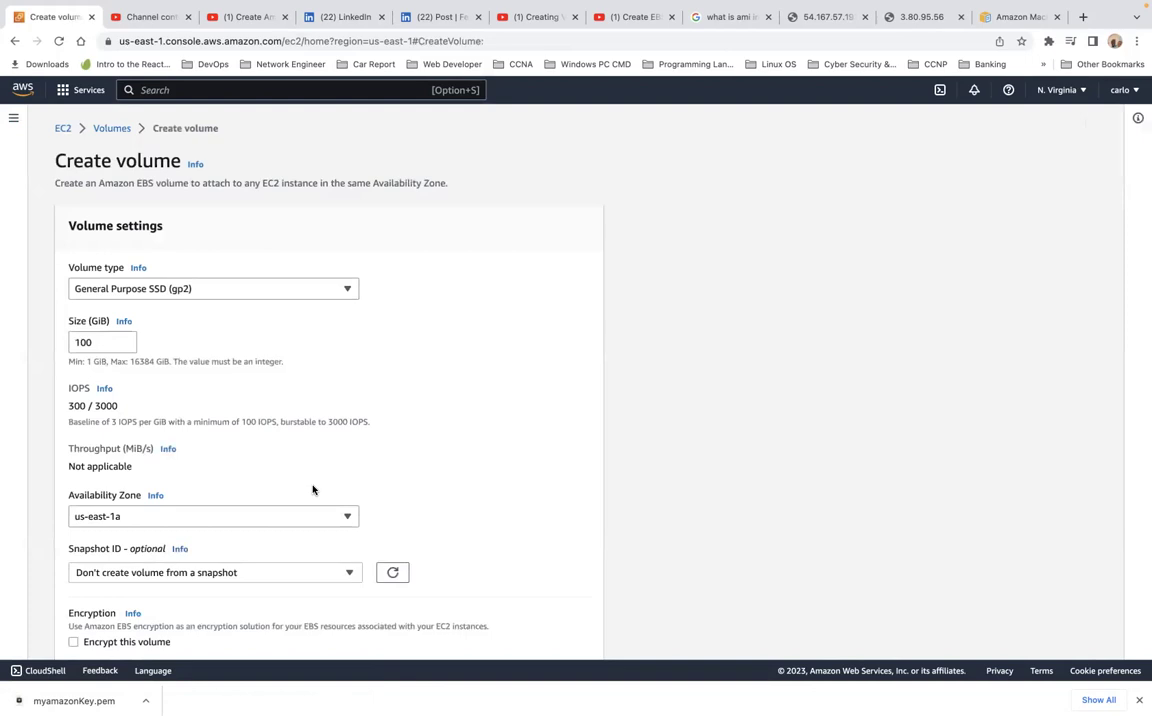
pyautogui.scroll(-1, 313, 489)
pyautogui.scroll(-1, 312, 489)
pyautogui.scroll(2, 311, 489)
# Pause the "Create EBS volume with AWS" video, and close the "what is ami in aws" search and the two IP-address pages.
pyautogui.click(661, 17)
pyautogui.press('space')
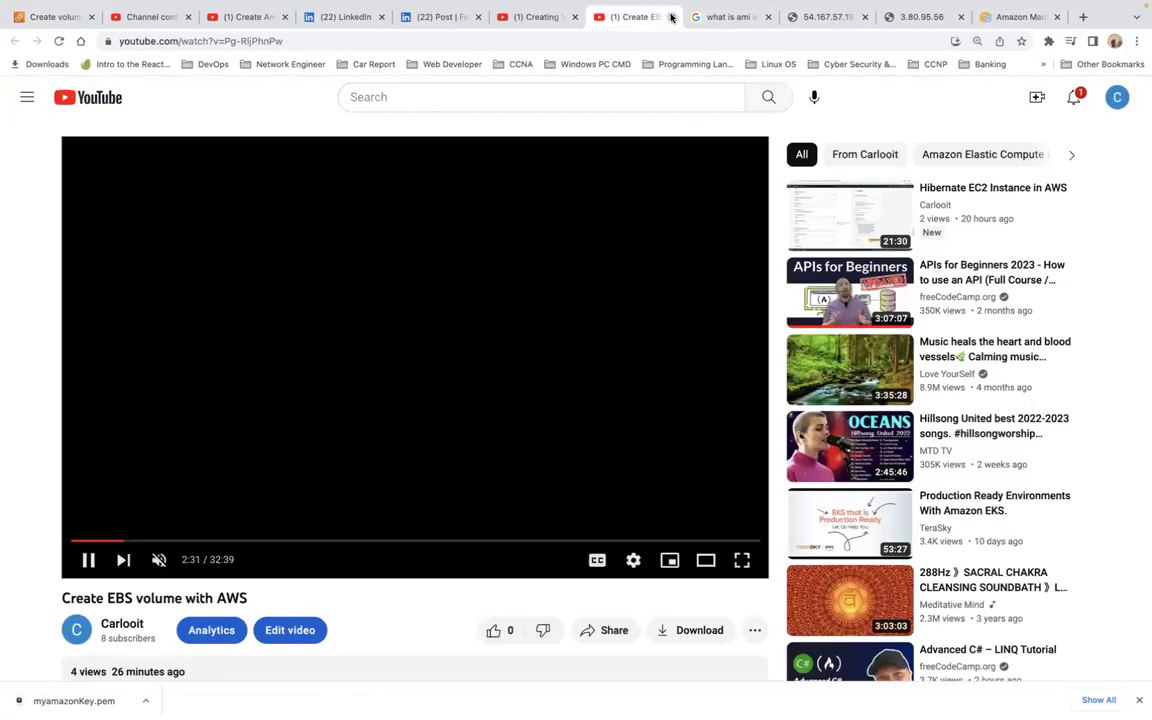
pyautogui.click(731, 20)
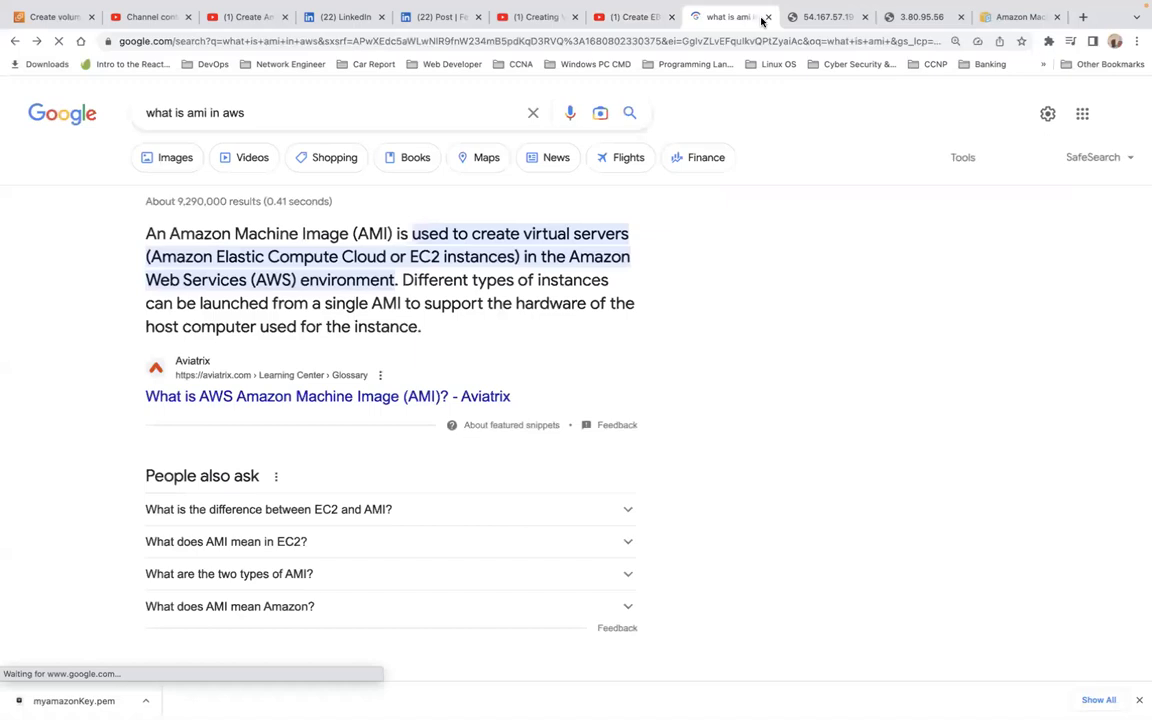
pyautogui.click(768, 18)
pyautogui.click(768, 18)
pyautogui.click(769, 18)
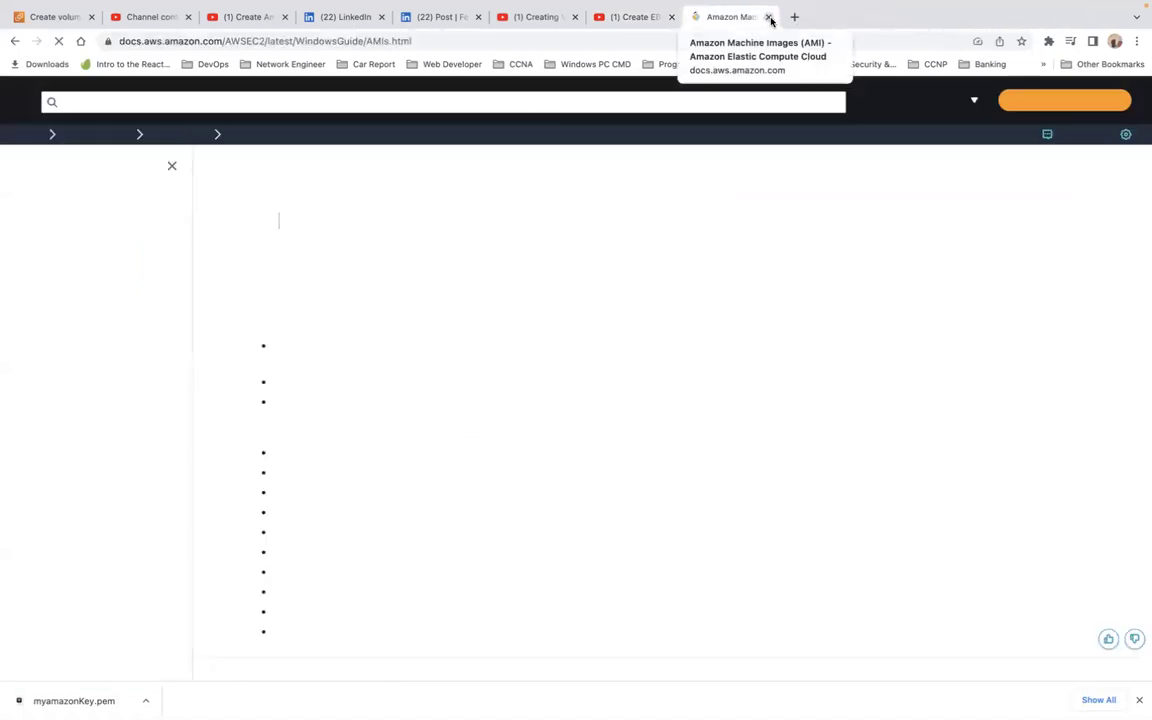
# Replace the AMI documentation page with Google and search for "what is ebs encryption".
pyautogui.click(712, 38)
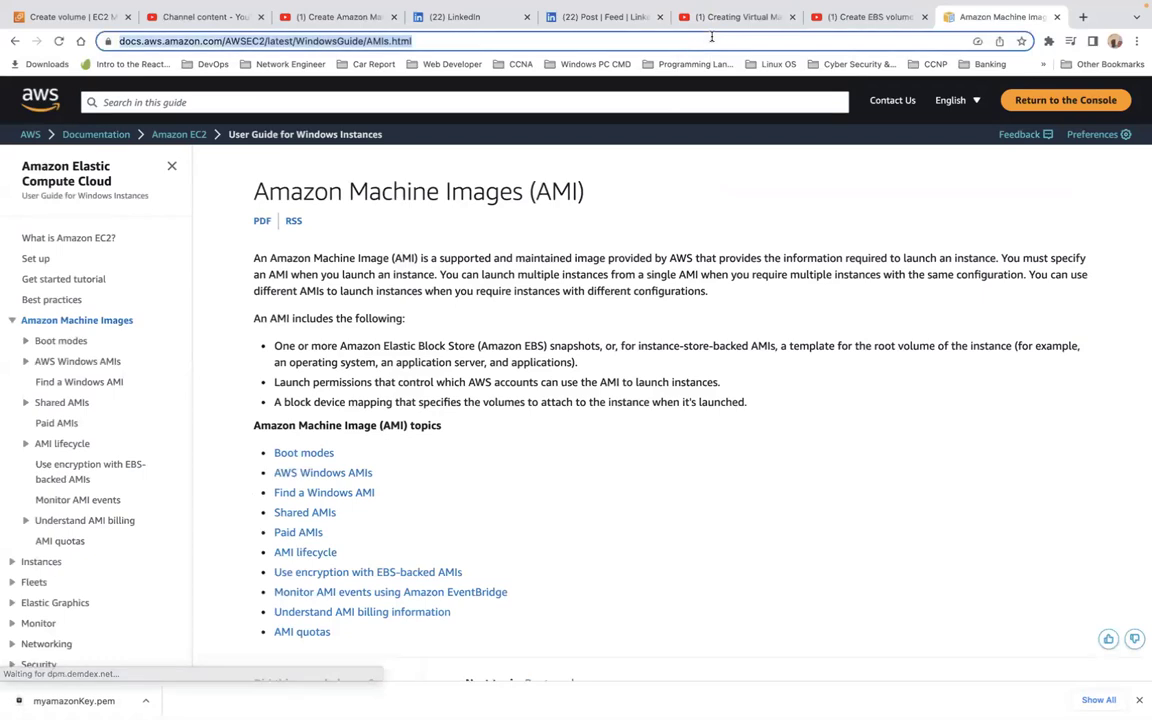
pyautogui.write('google.com')
pyautogui.press('Return')
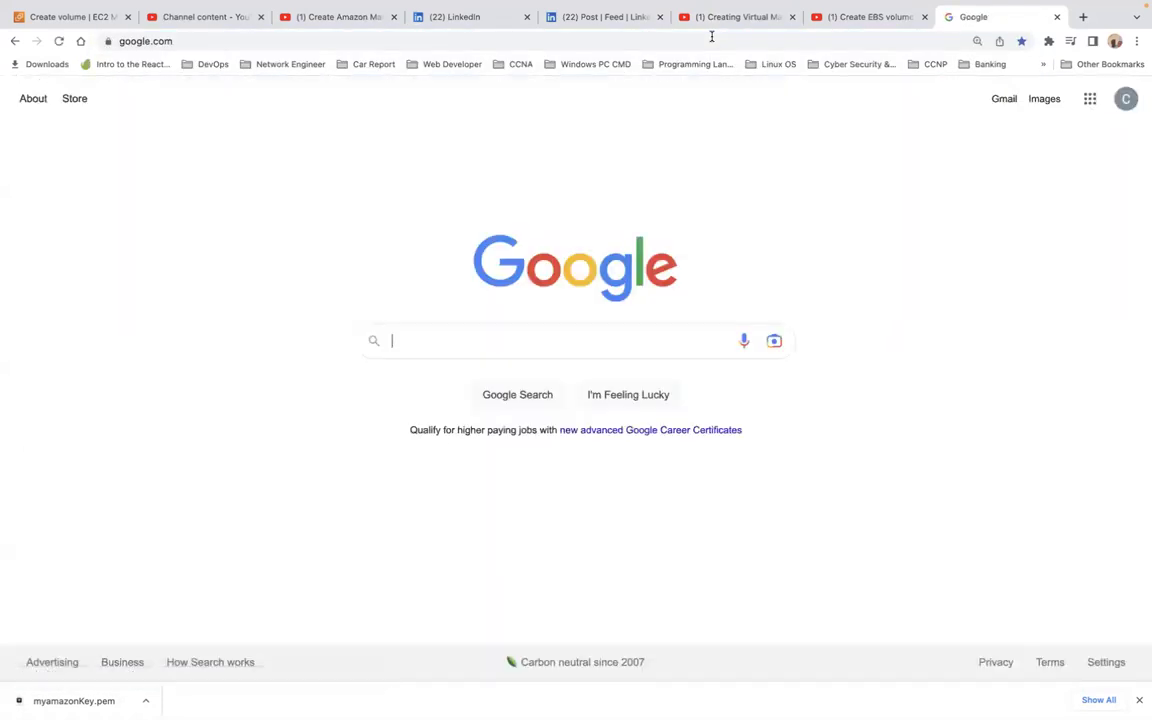
pyautogui.write('what i')
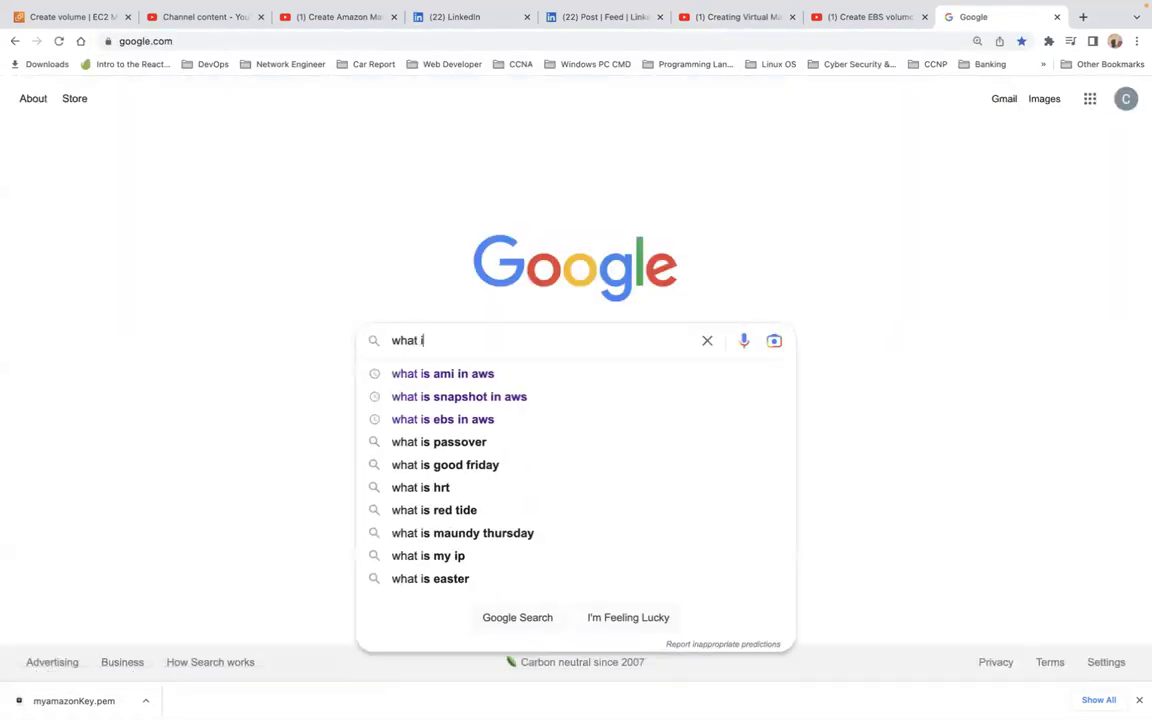
pyautogui.write('s ebs en')
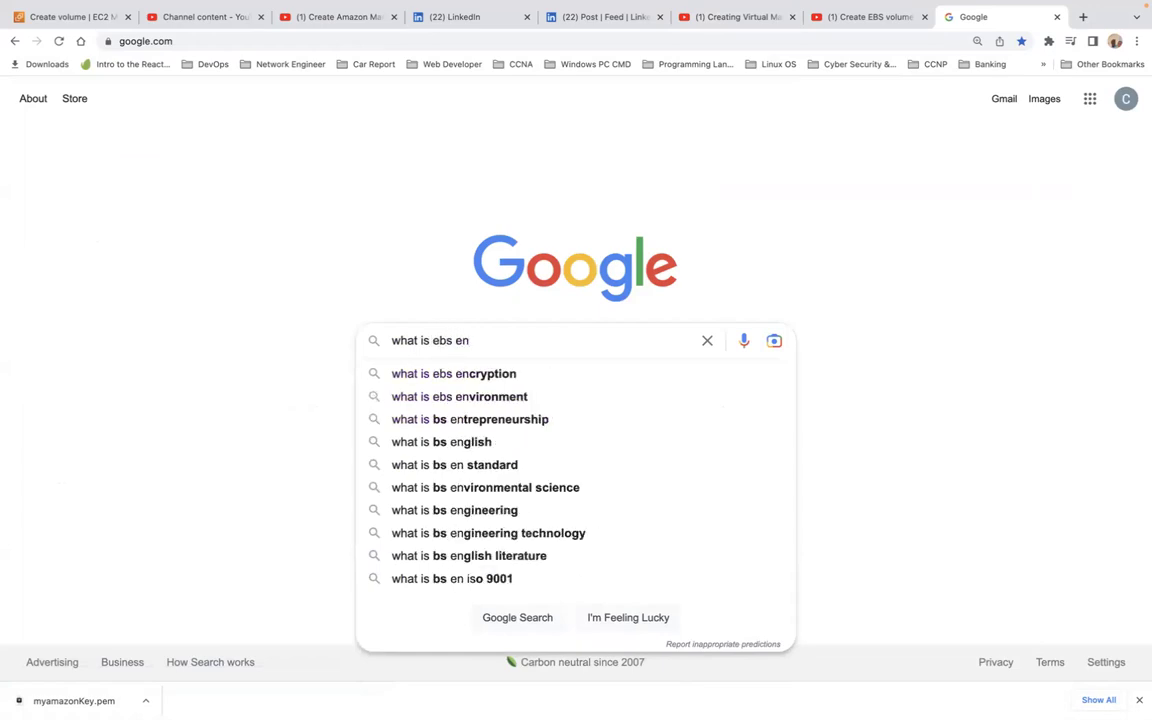
pyautogui.press('Down')
pyautogui.press('Return')
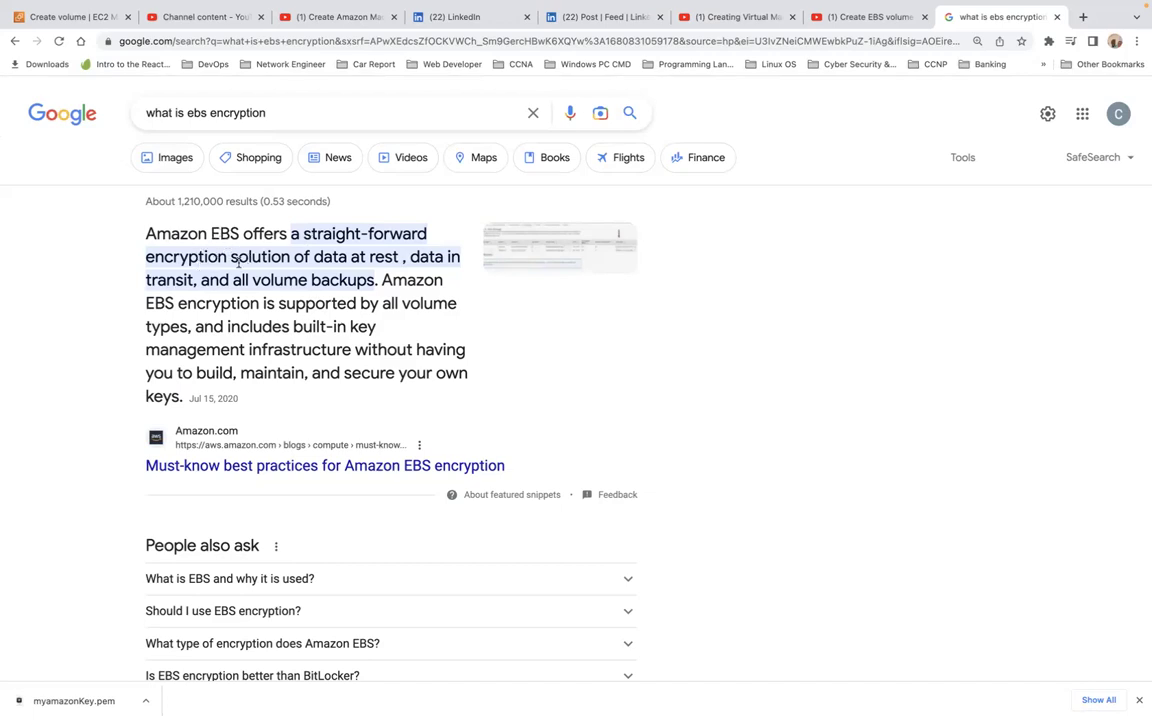
# Open the "Must-know best practices for Amazon EBS encryption" article and read its introduction and the section on defining permissions policies.
pyautogui.scroll(-2, 300, 320)
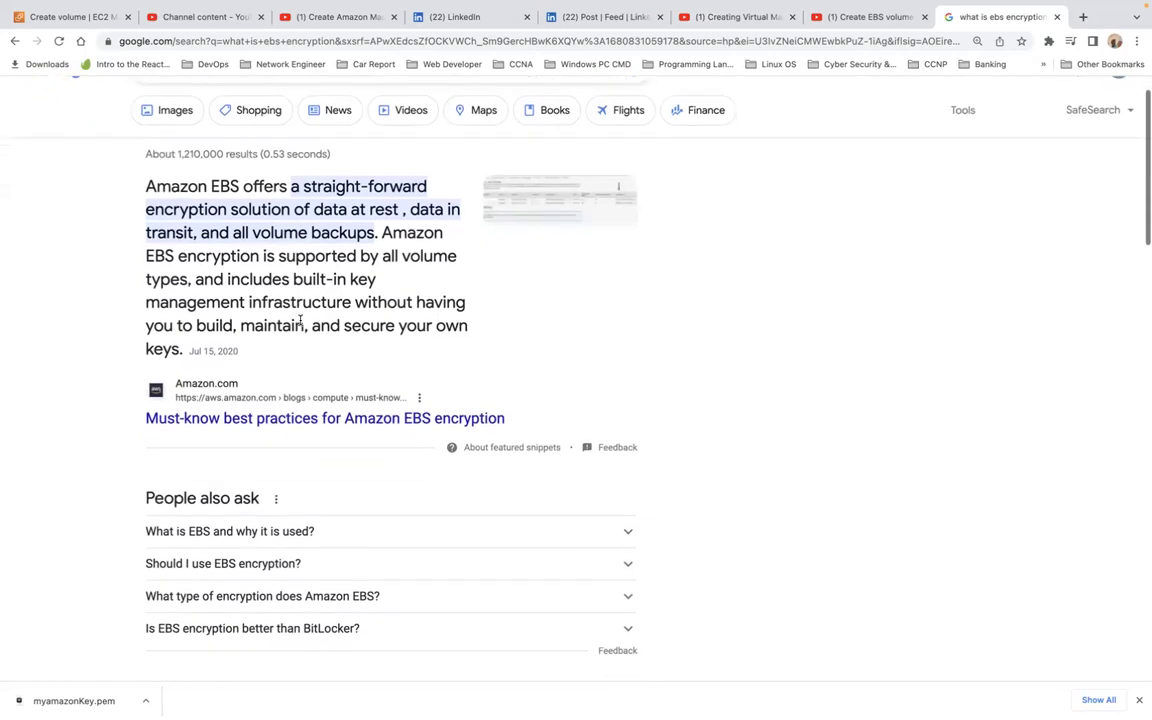
pyautogui.click(297, 398)
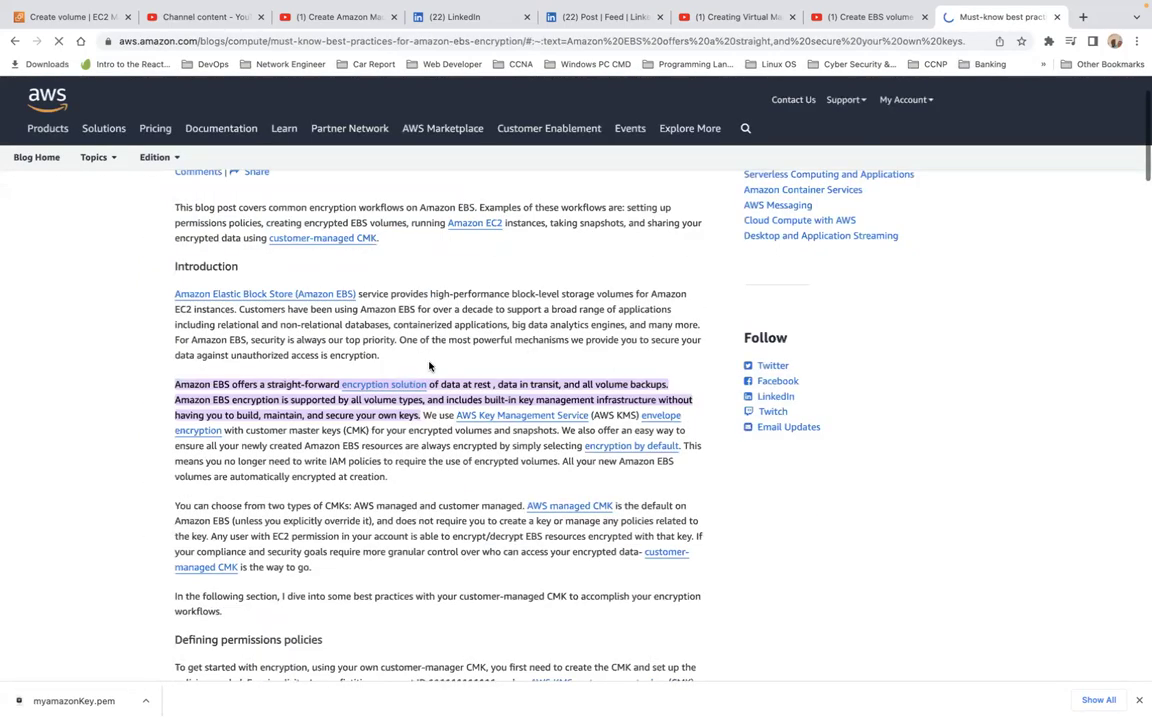
pyautogui.scroll(1, 344, 334)
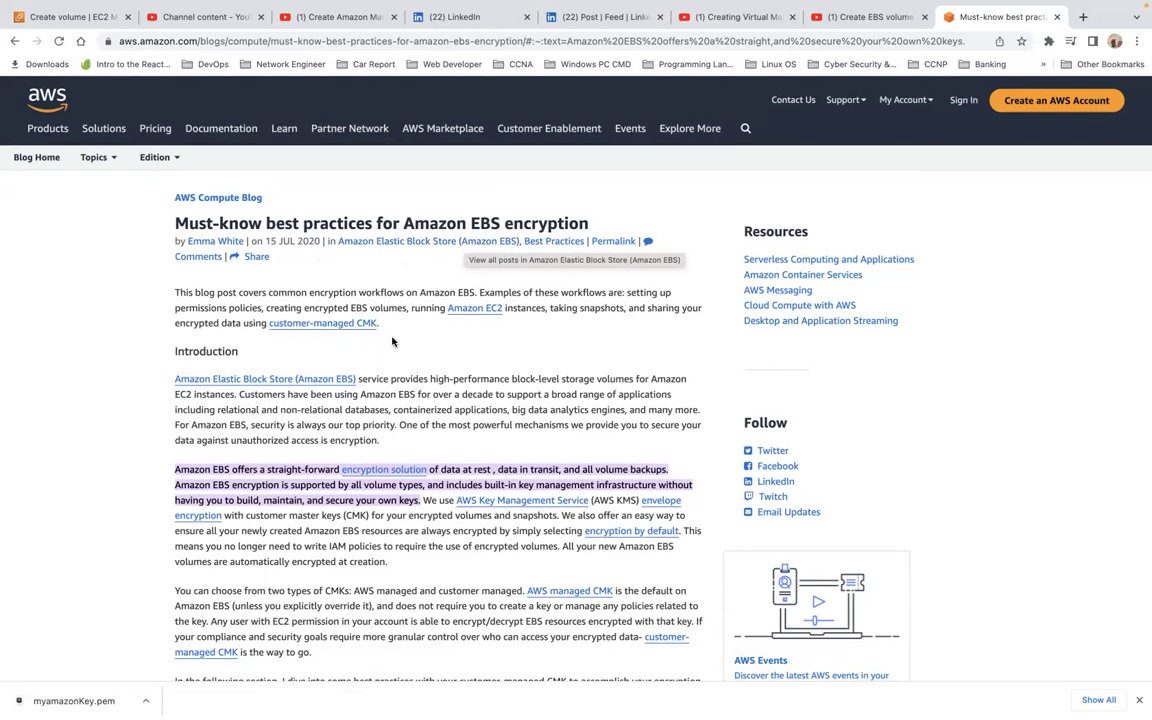
pyautogui.scroll(-1, 414, 348)
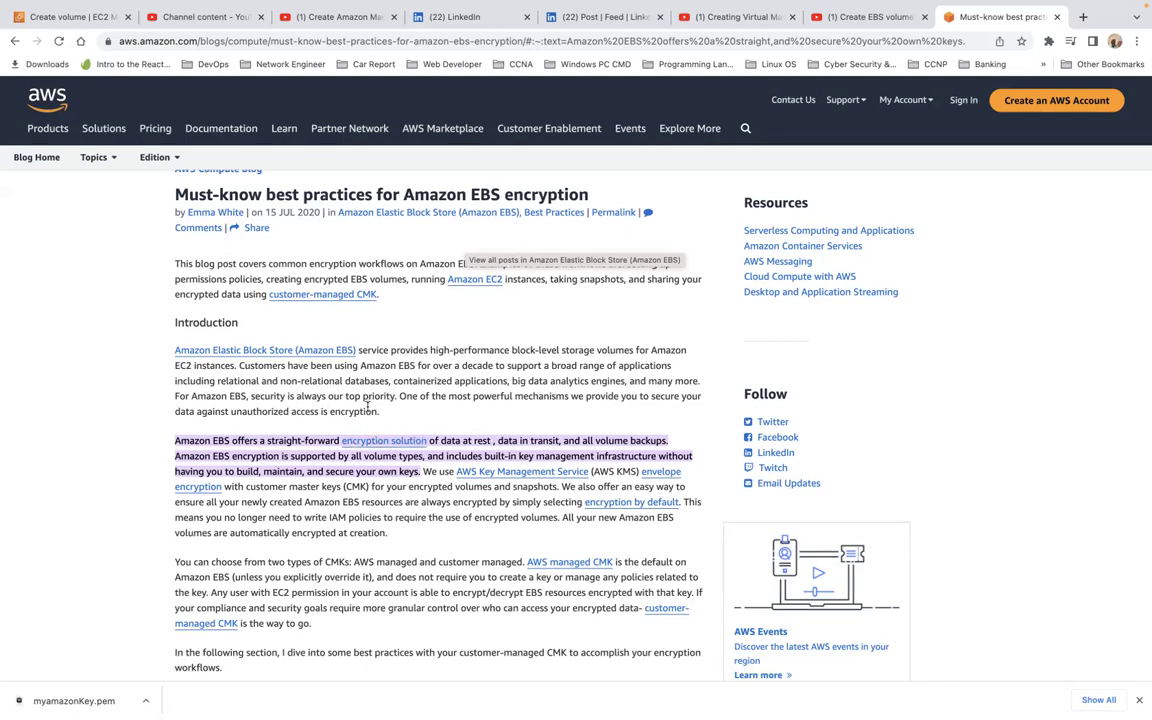
pyautogui.scroll(-1, 355, 404)
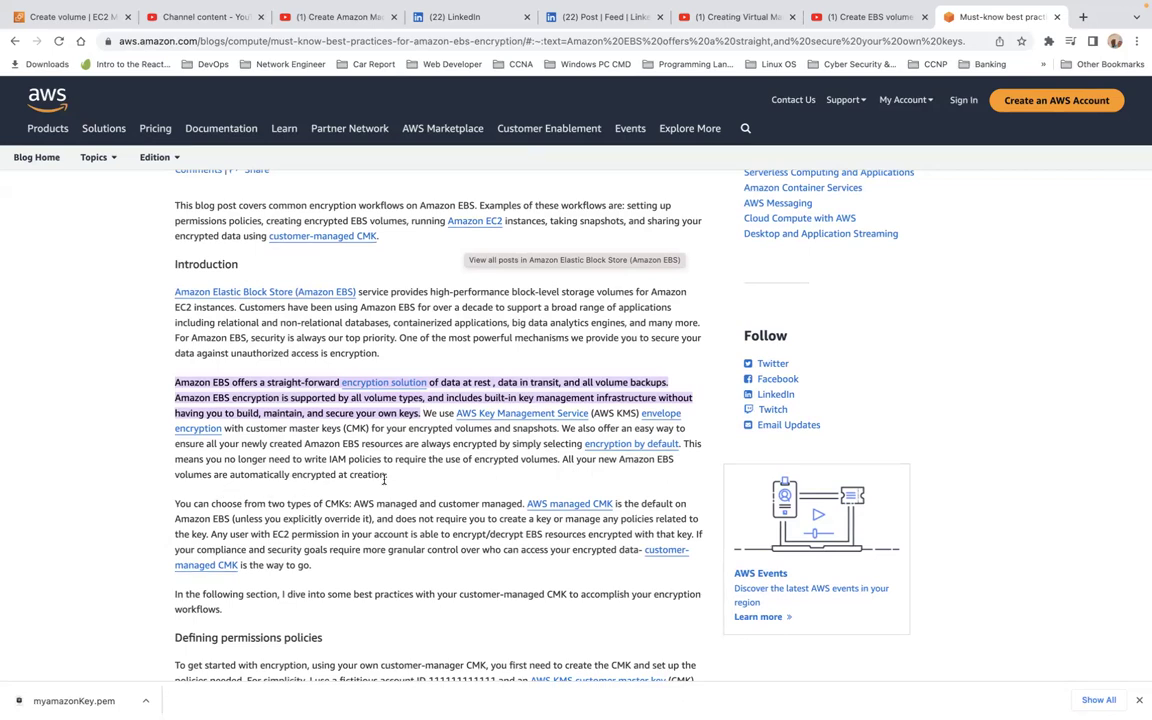
pyautogui.scroll(-5, 385, 481)
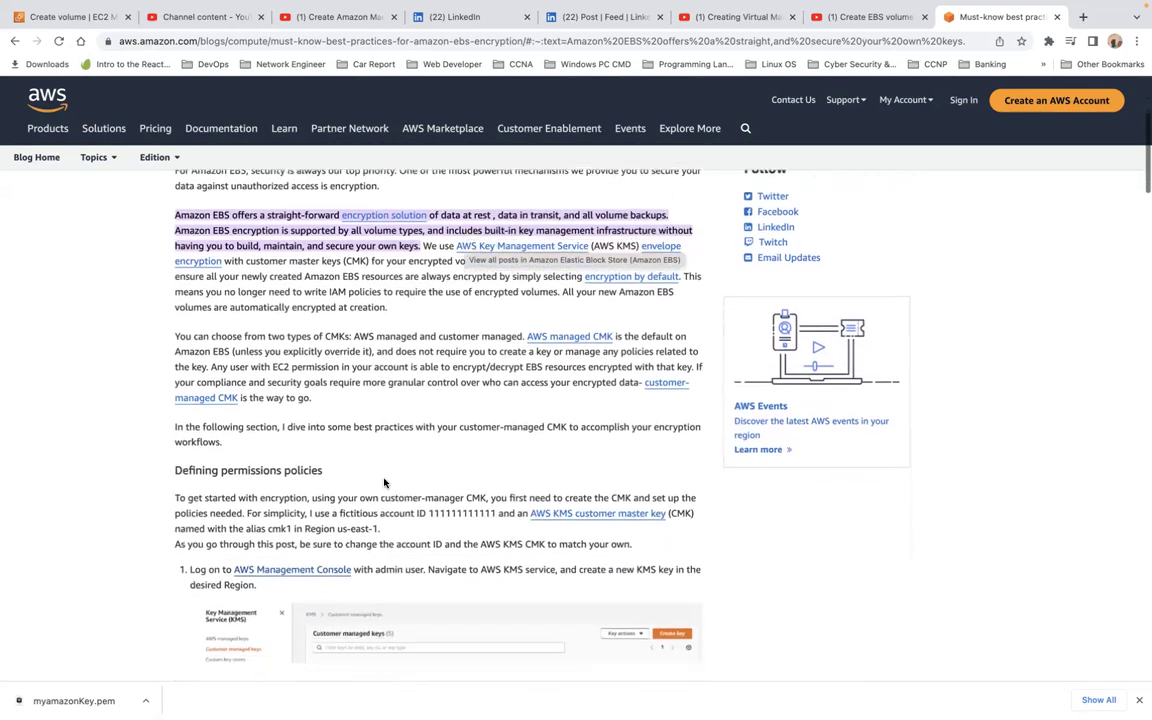
pyautogui.scroll(-6, 385, 482)
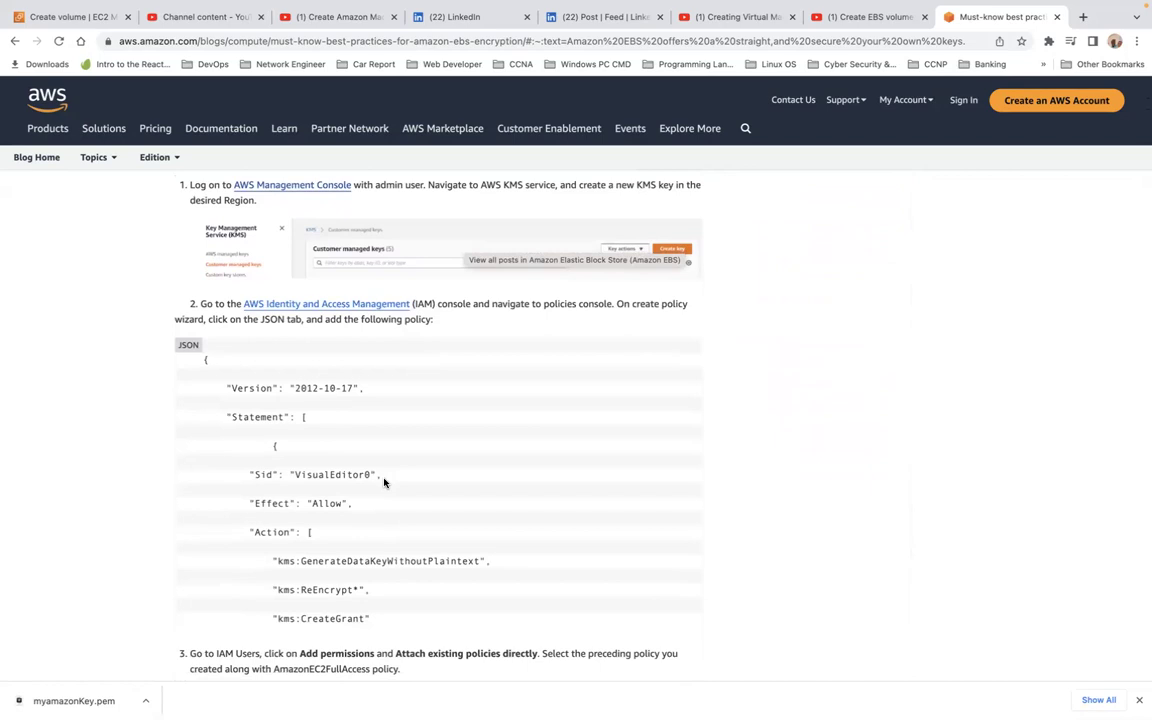
pyautogui.scroll(-4, 385, 482)
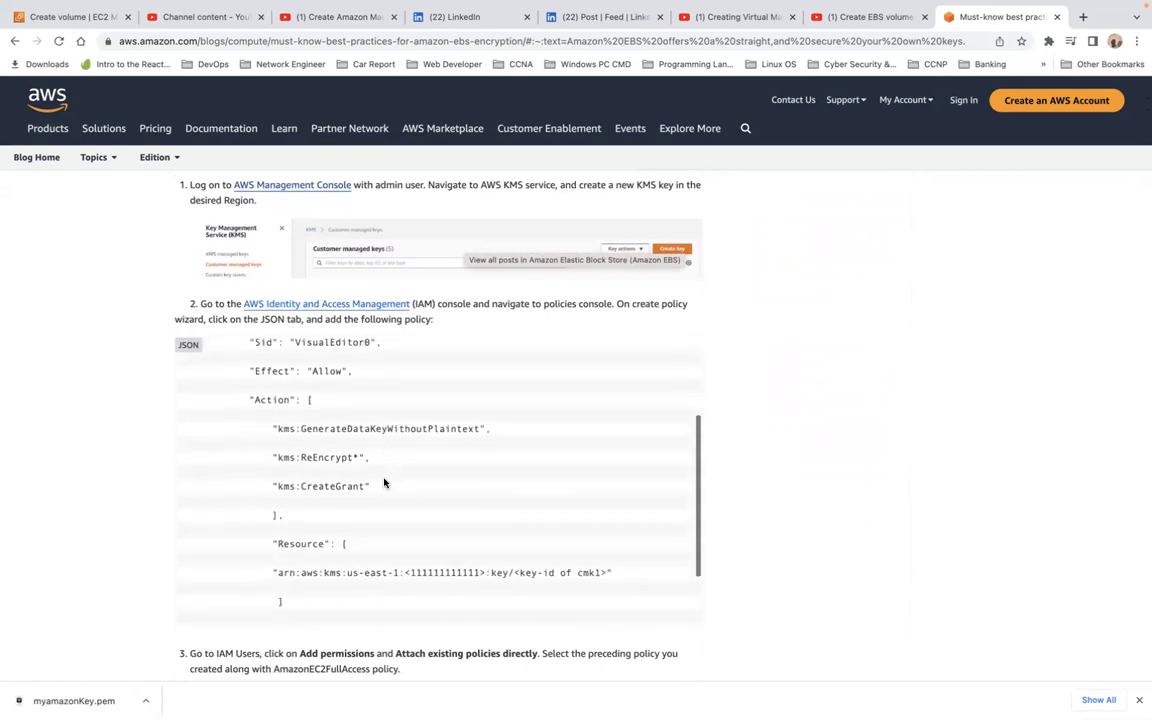
pyautogui.scroll(-5, 385, 482)
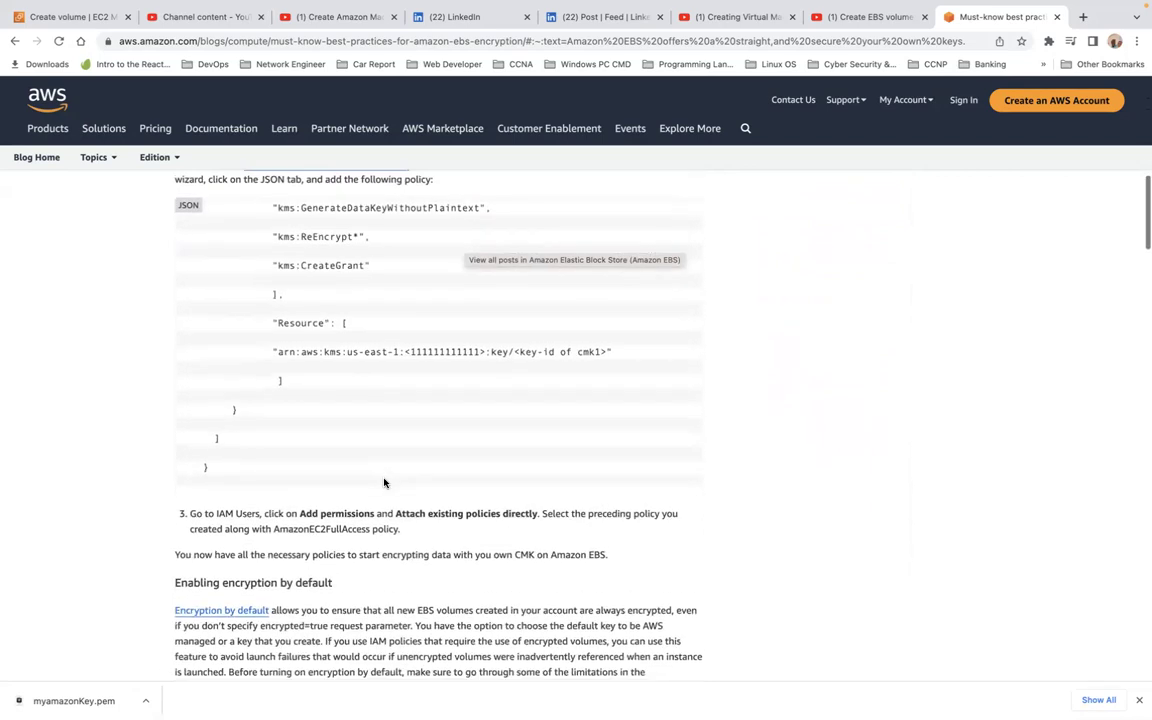
# Read the article's sections on enabling encryption by default and creating encrypted Amazon EBS volumes.
pyautogui.scroll(-1, 385, 482)
pyautogui.scroll(-2, 384, 482)
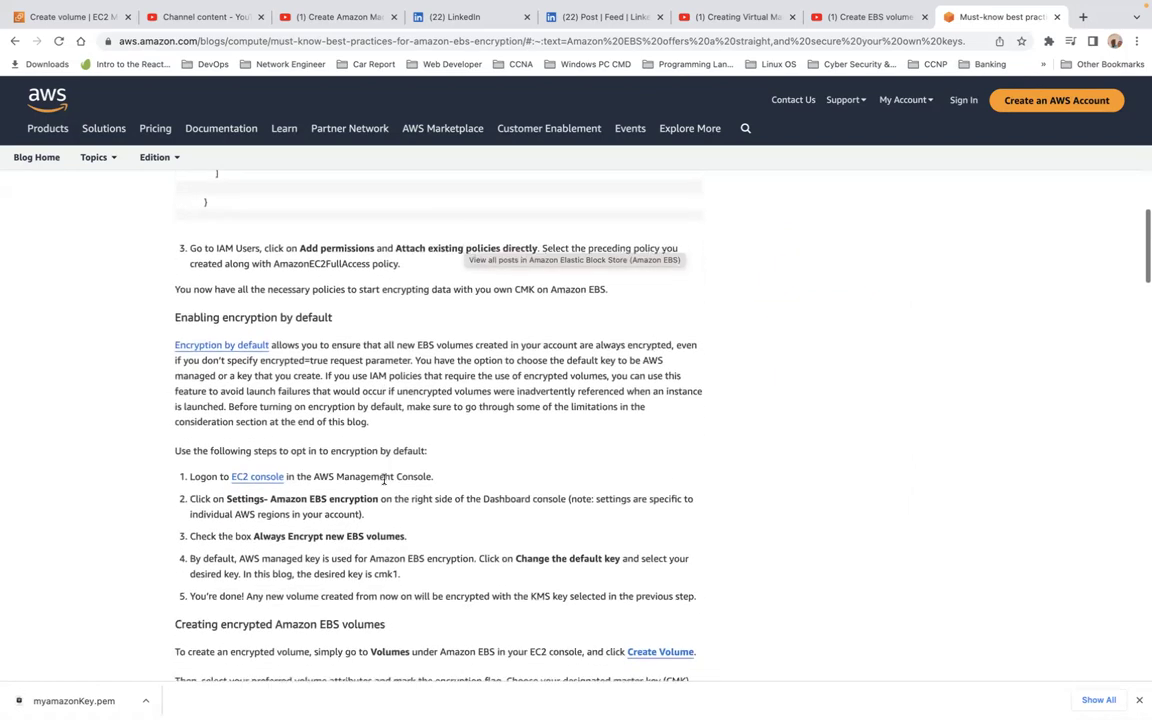
pyautogui.scroll(-1, 384, 481)
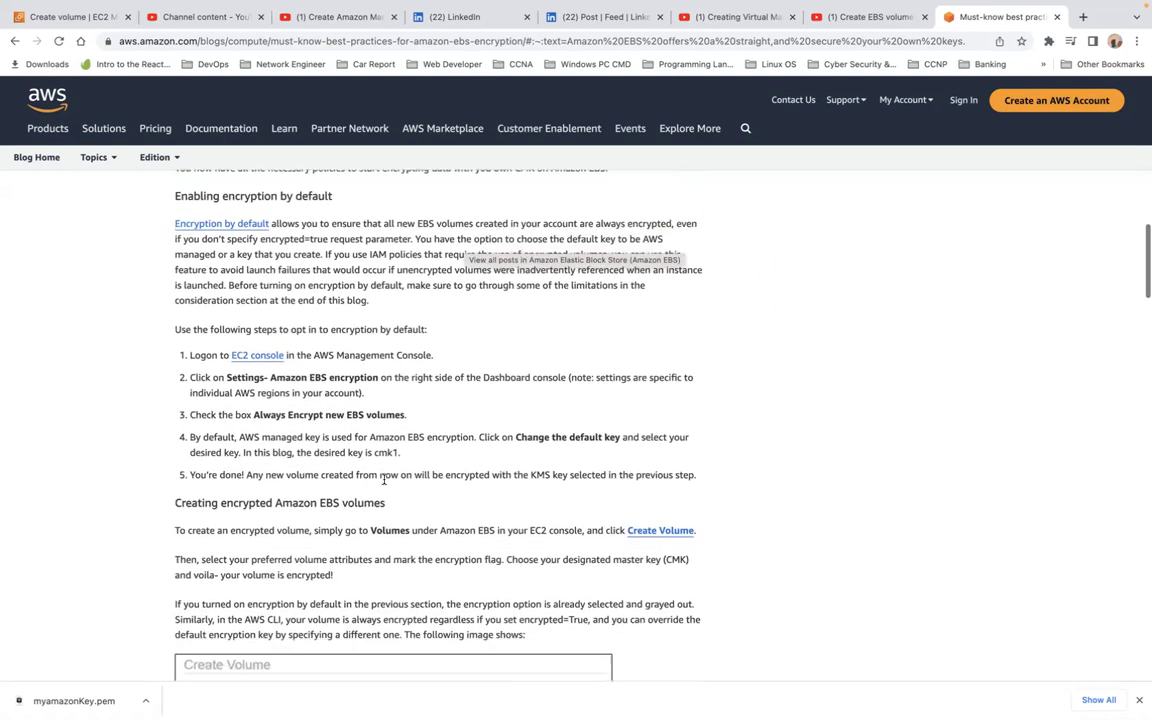
pyautogui.scroll(-2, 384, 481)
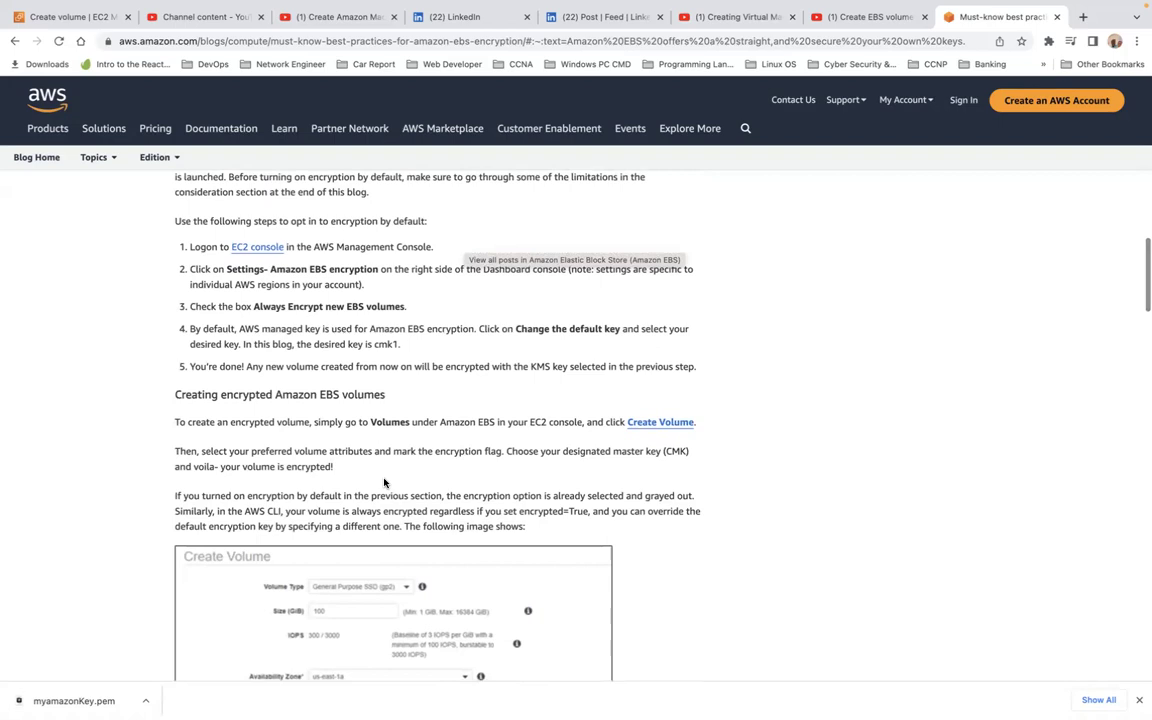
pyautogui.scroll(-2, 384, 483)
pyautogui.scroll(-1, 384, 482)
pyautogui.scroll(-2, 384, 482)
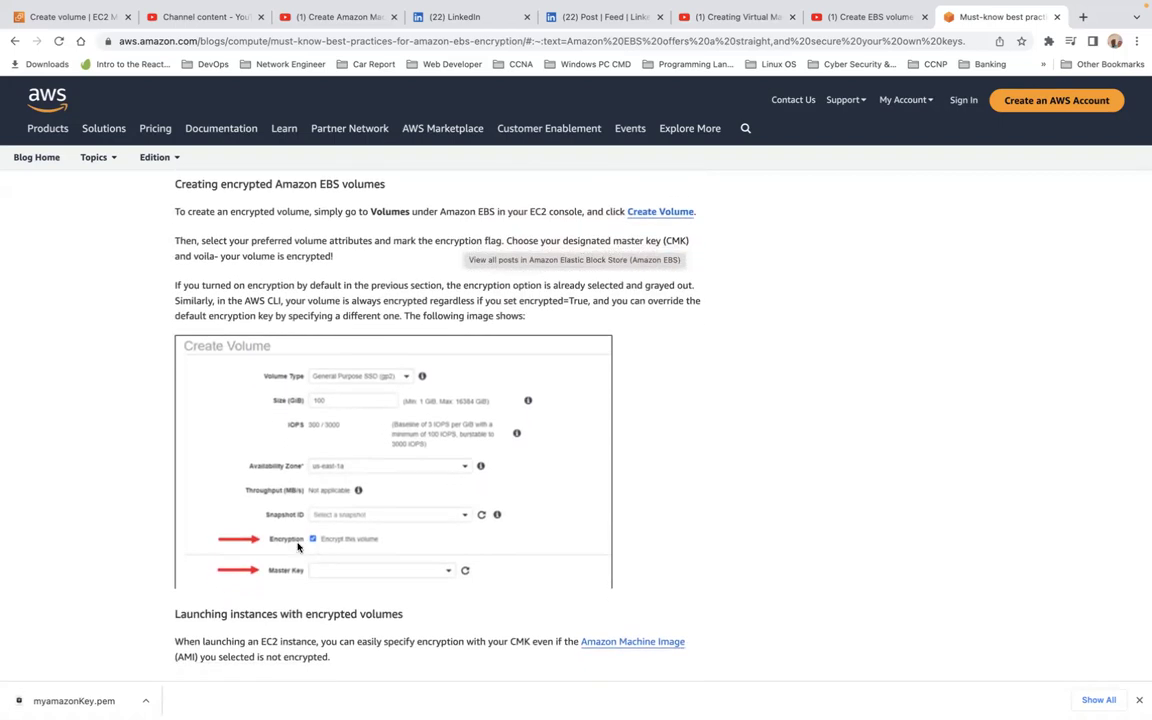
pyautogui.scroll(-5, 357, 581)
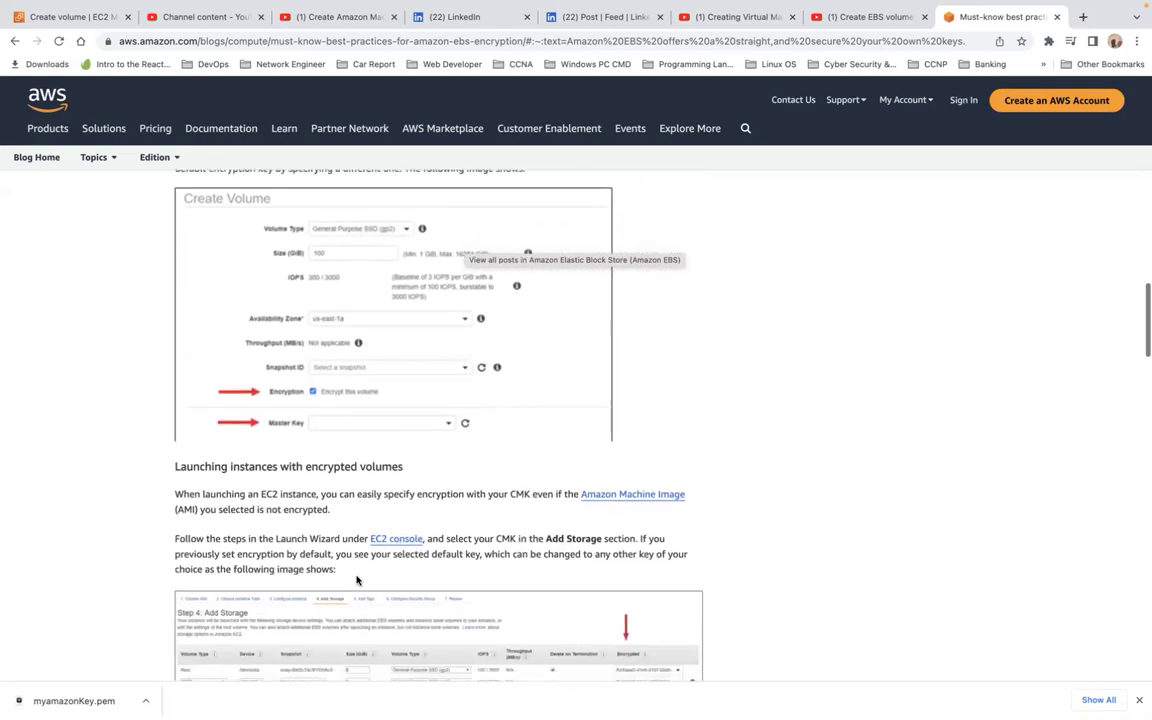
# Skim the rest of the EBS encryption article, from the encrypted snapshots sections through the considerations and conclusion.
pyautogui.scroll(-8, 357, 578)
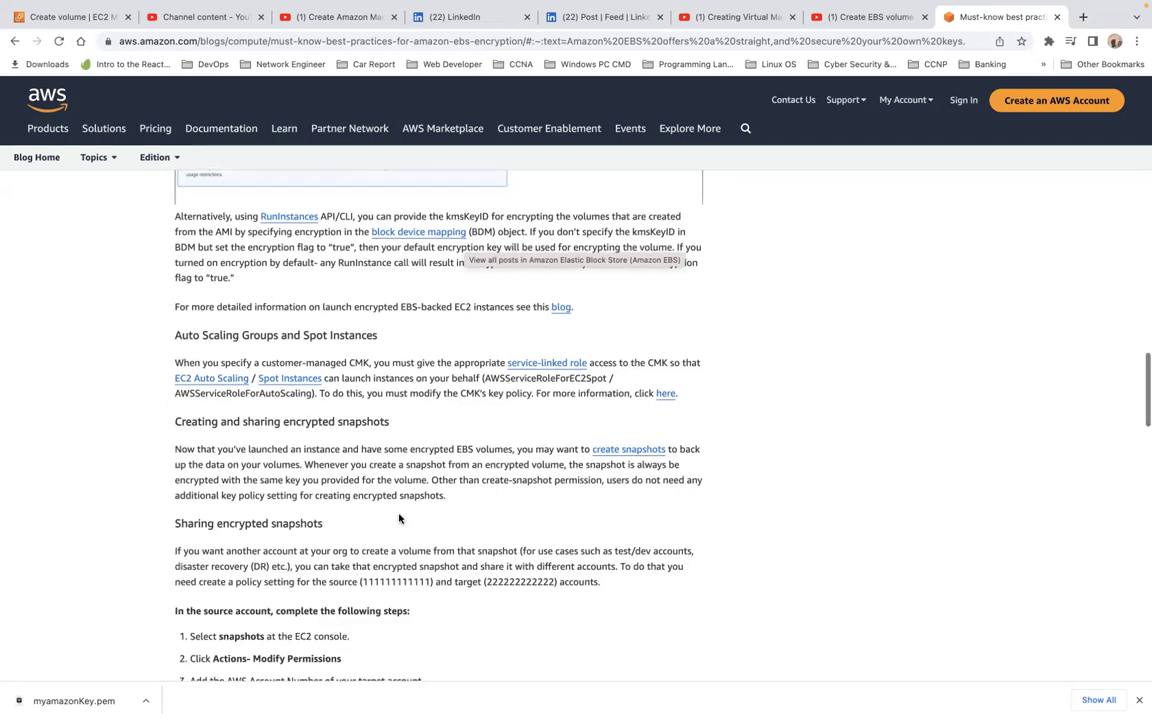
pyautogui.scroll(-5, 399, 517)
pyautogui.scroll(-5, 399, 517)
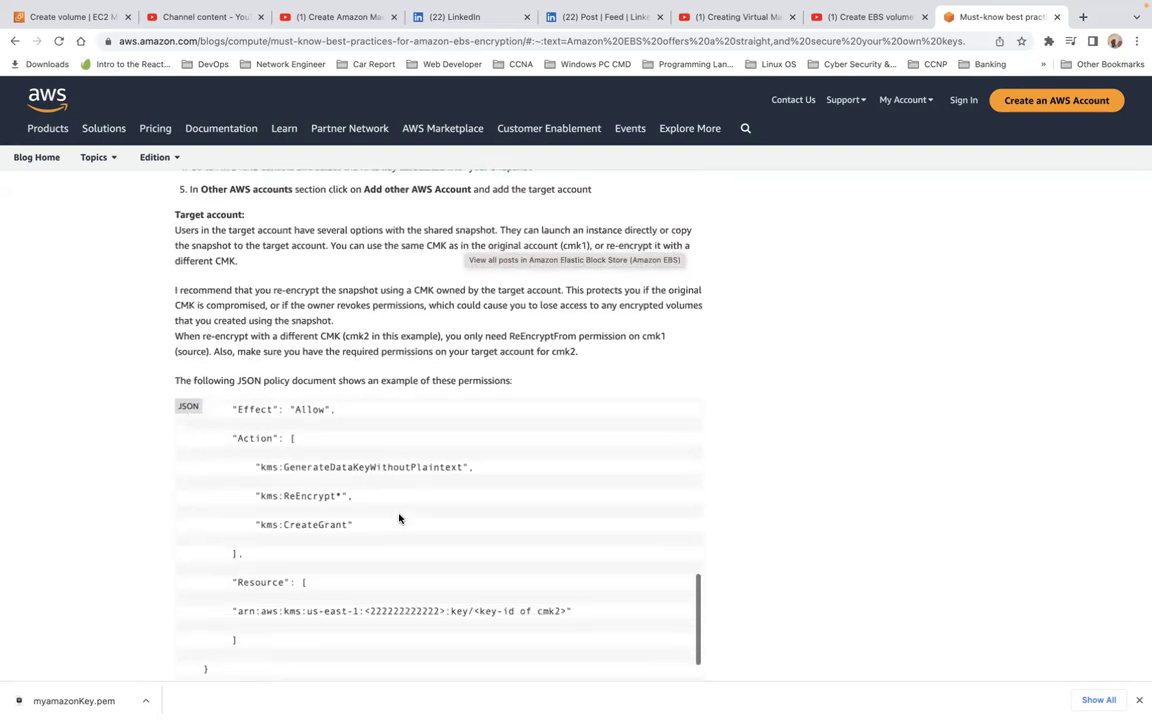
pyautogui.scroll(-15, 399, 517)
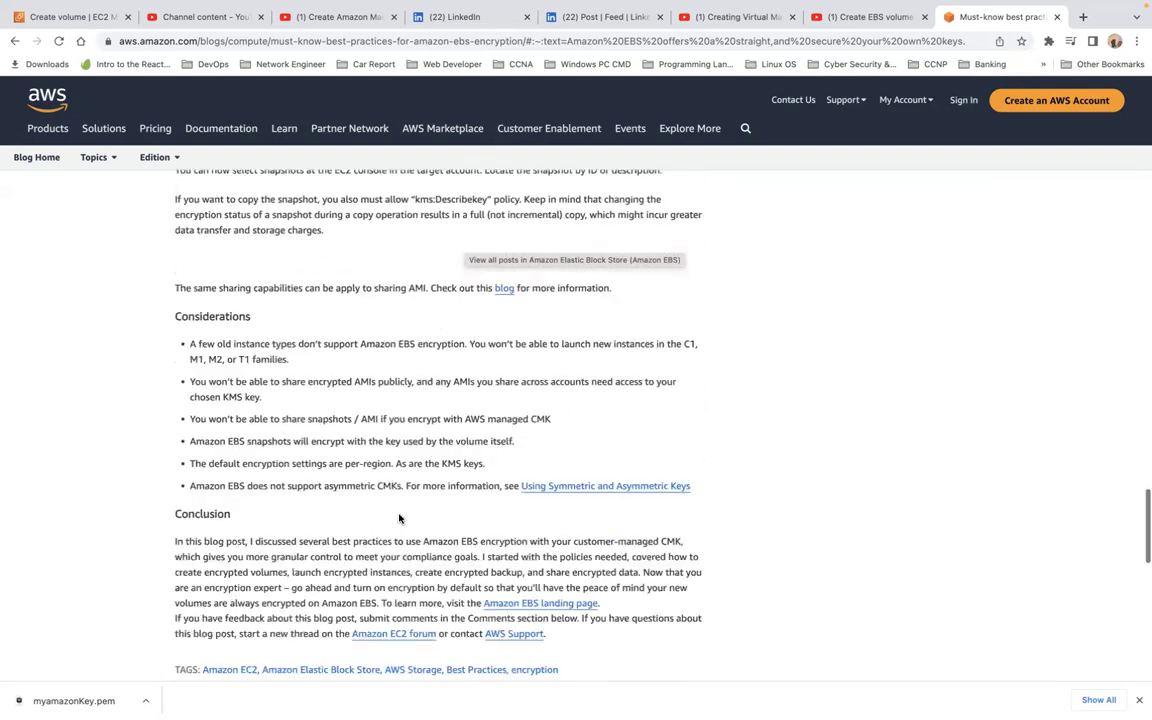
pyautogui.scroll(-6, 399, 517)
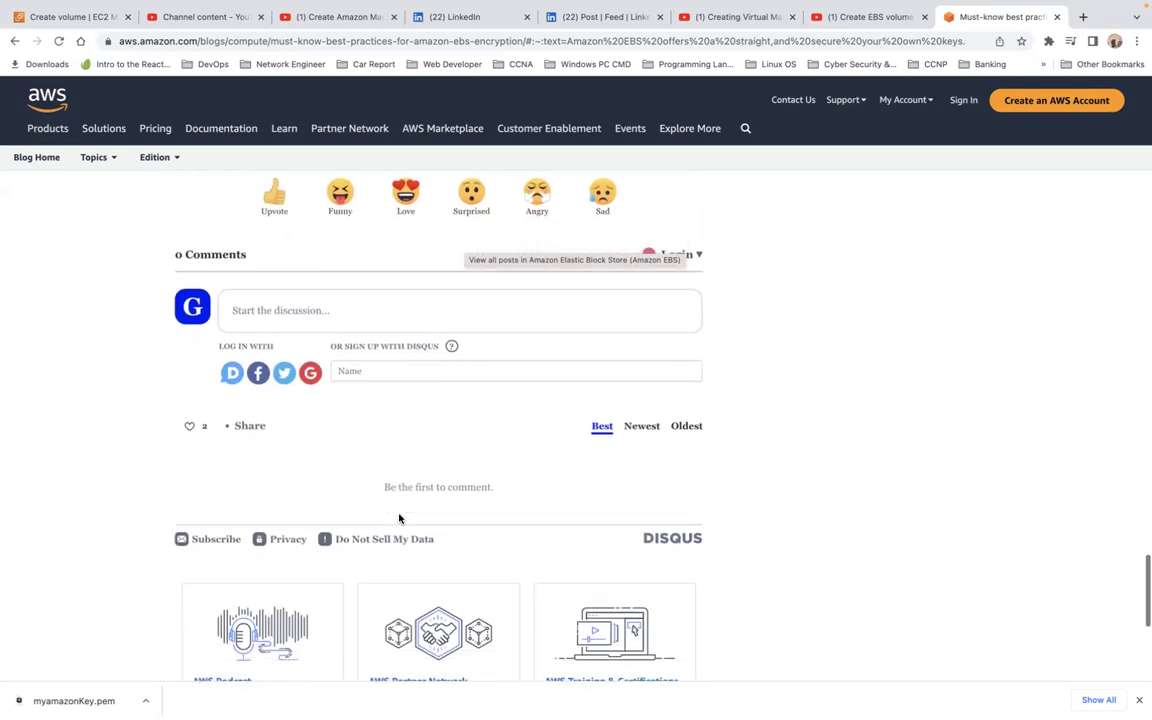
pyautogui.scroll(-5, 399, 517)
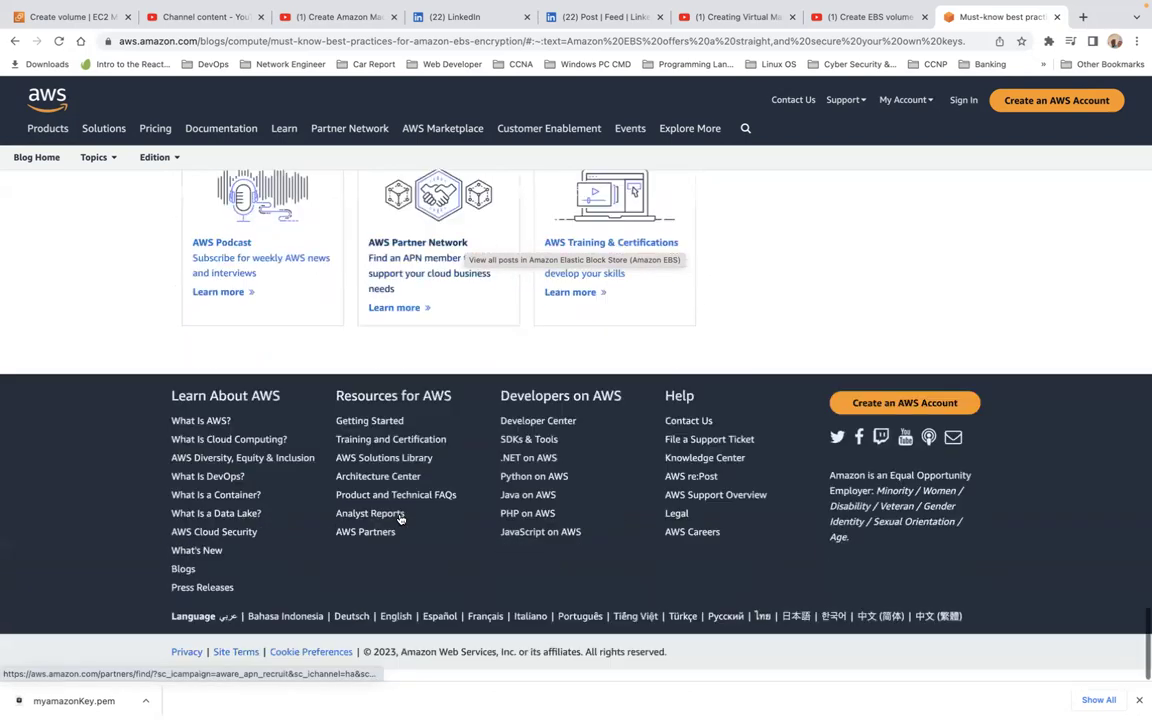
pyautogui.scroll(10, 400, 520)
pyautogui.scroll(5, 3, 118)
# Return to the EC2 volume creation form and review its volume settings, encryption option and tags.
pyautogui.click(58, 17)
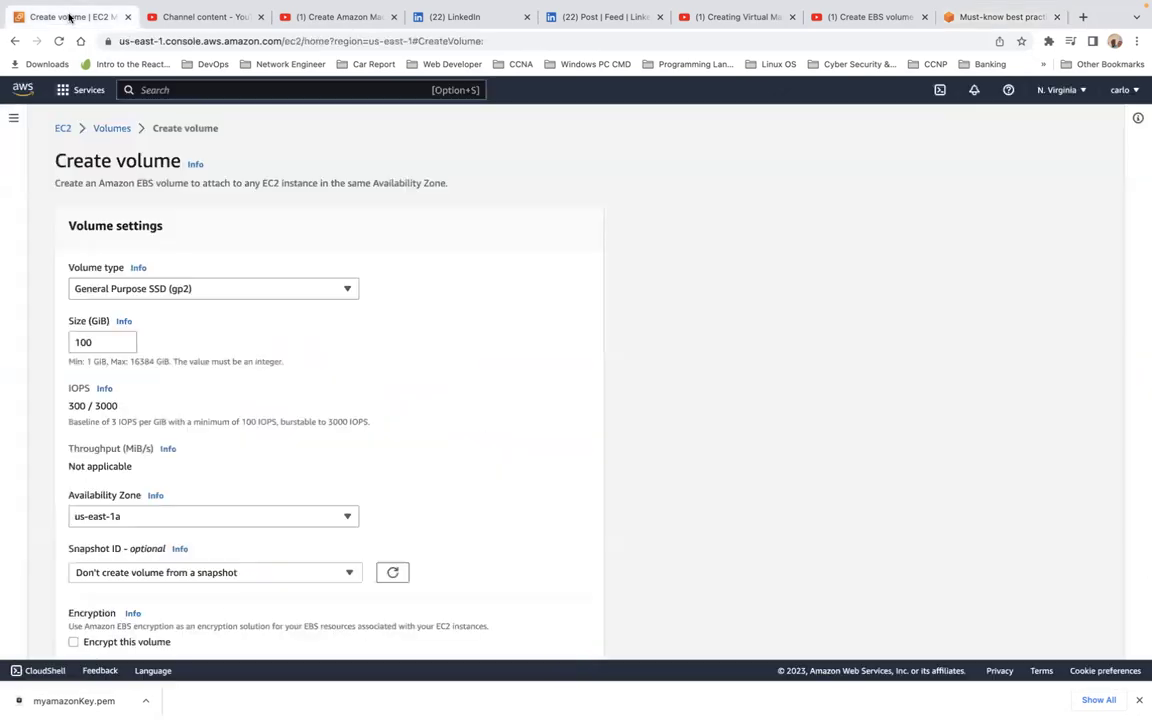
pyautogui.scroll(-3, 442, 399)
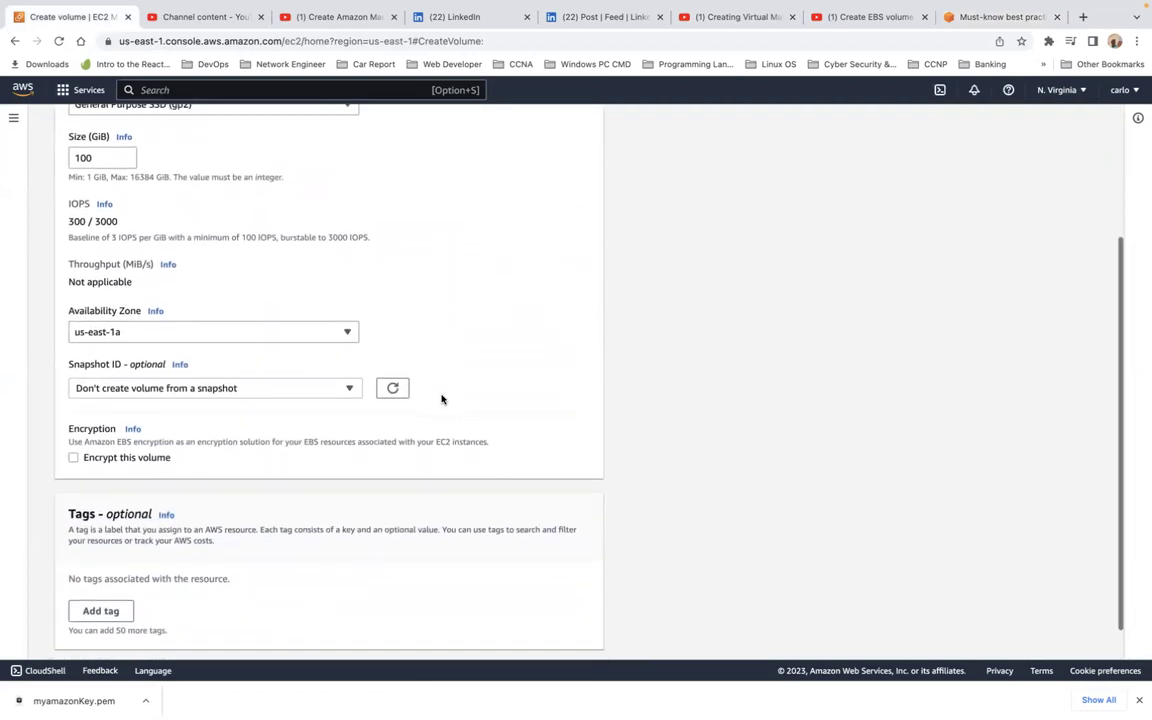
pyautogui.scroll(3, 442, 399)
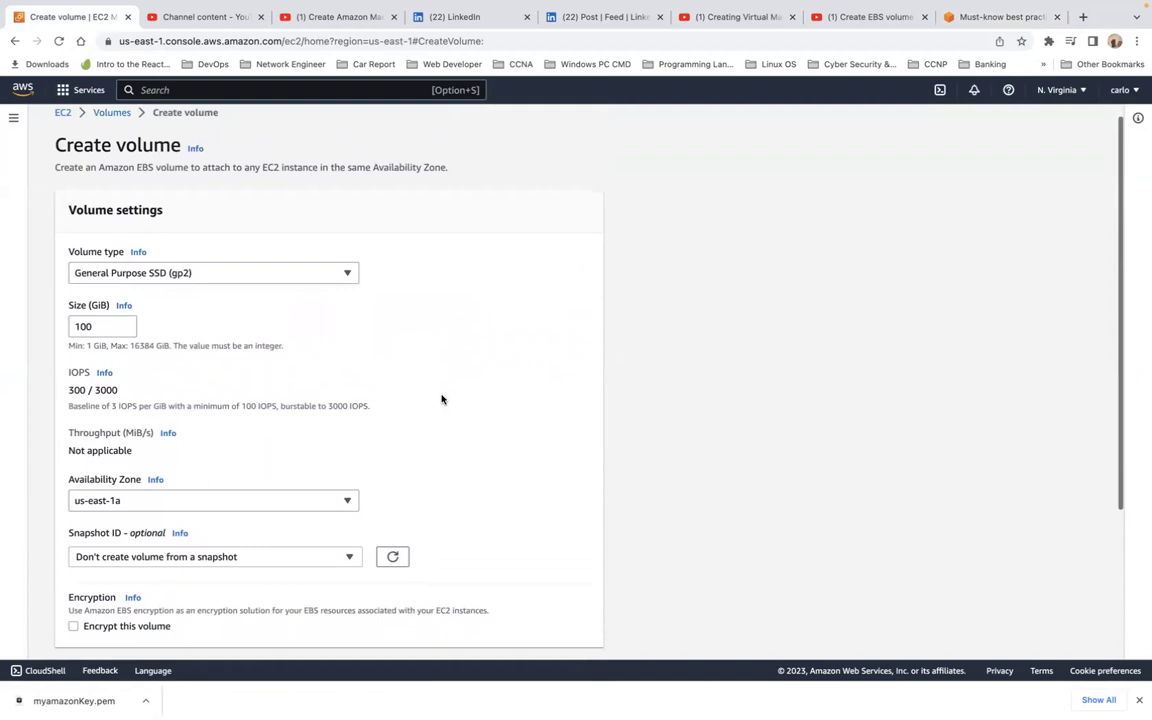
pyautogui.scroll(-2, 442, 399)
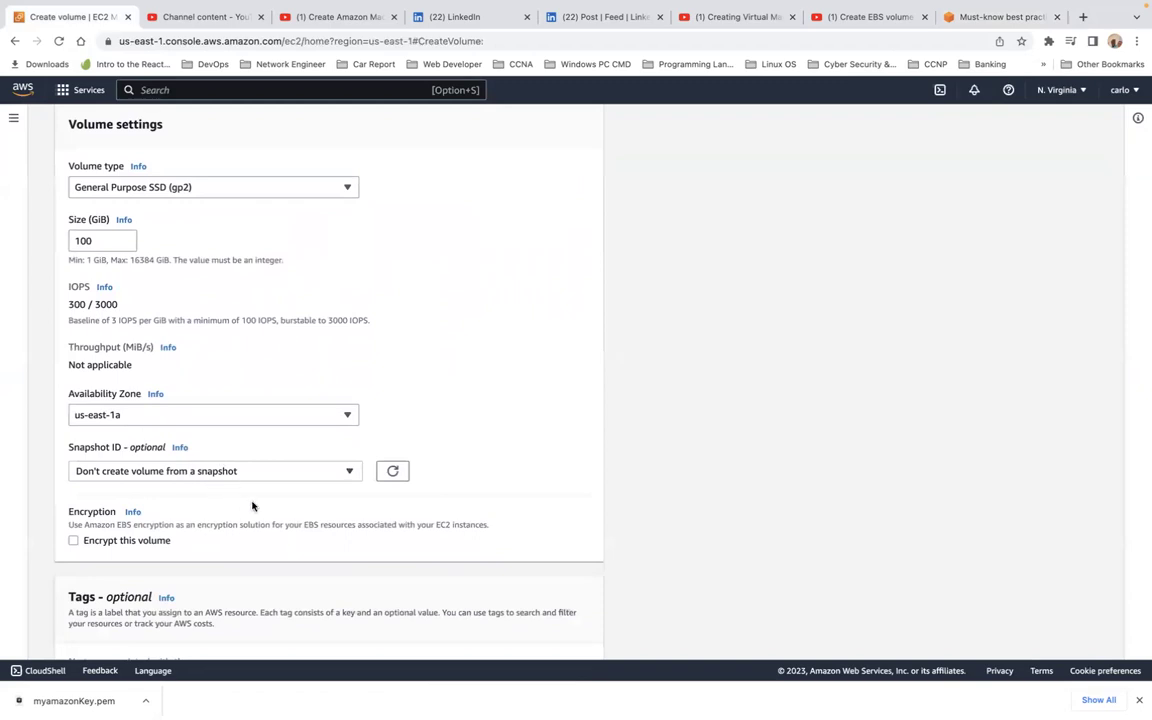
pyautogui.scroll(-2, 252, 506)
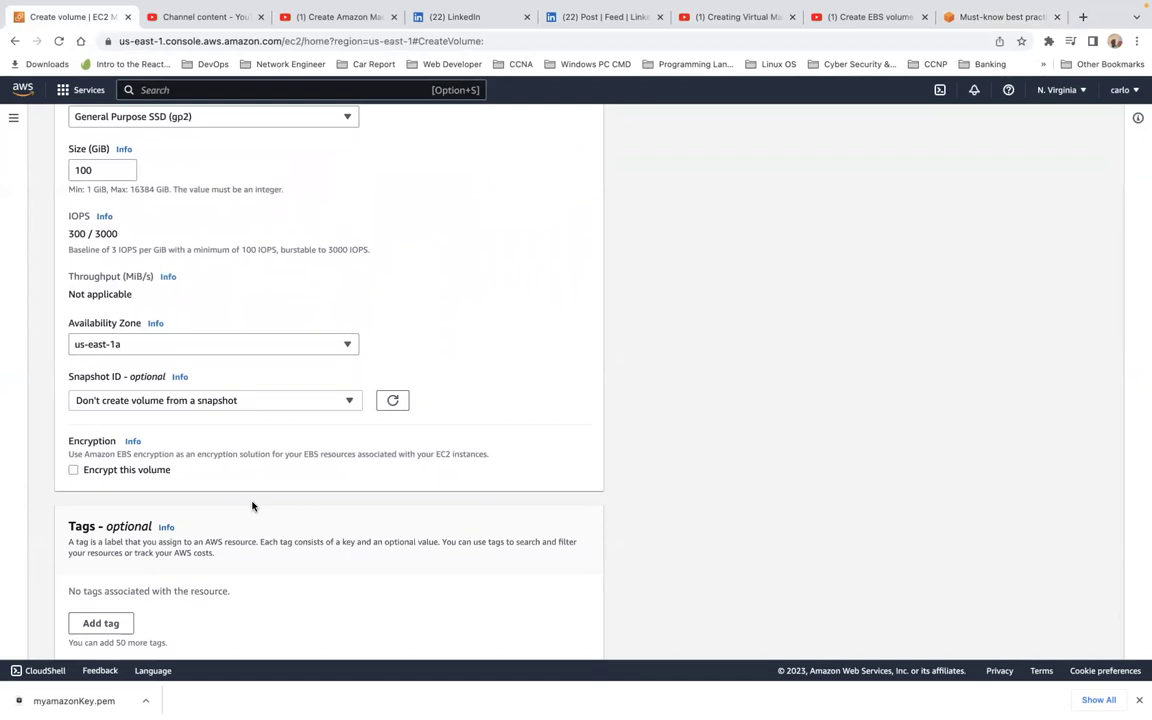
pyautogui.scroll(-2, 252, 506)
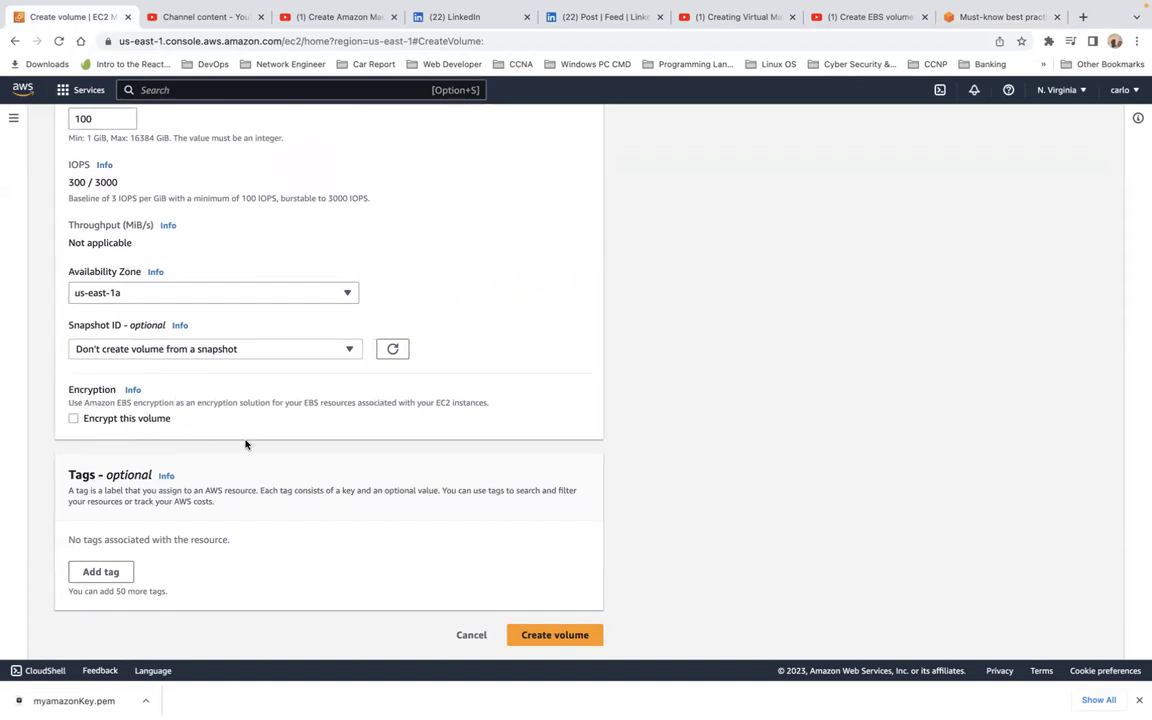
# Set the new EBS volume's size to 2 GiB.
pyautogui.scroll(5, 246, 443)
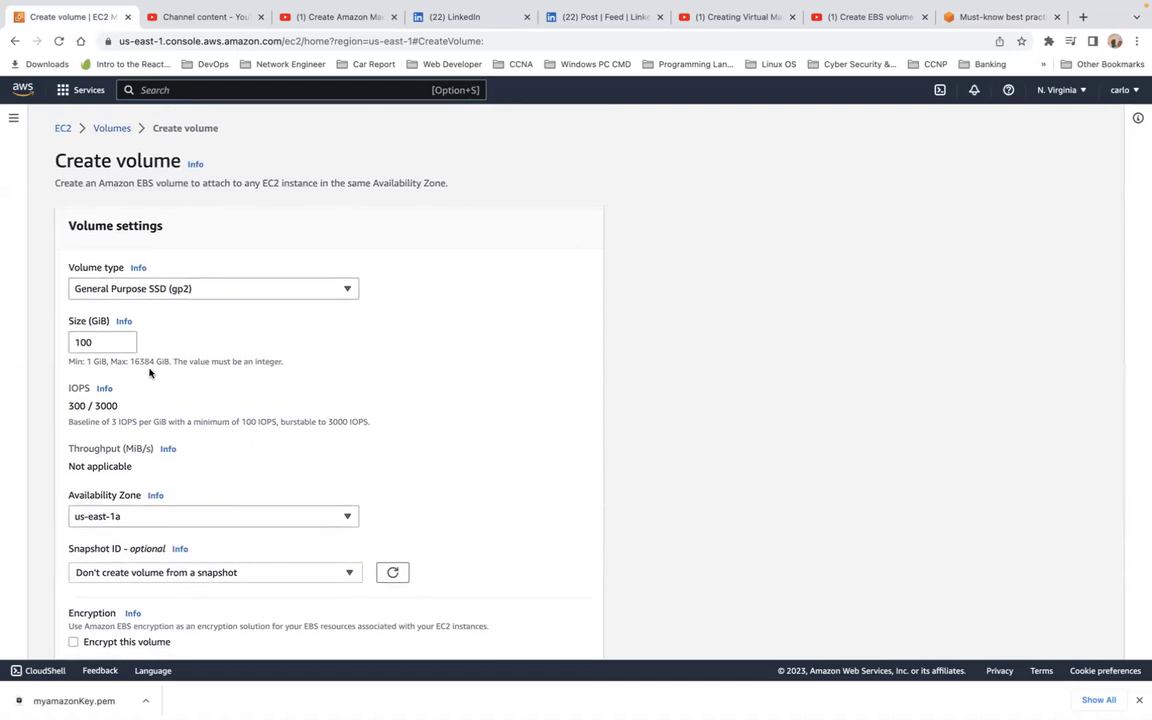
pyautogui.doubleClick(116, 342)
pyautogui.write('1')
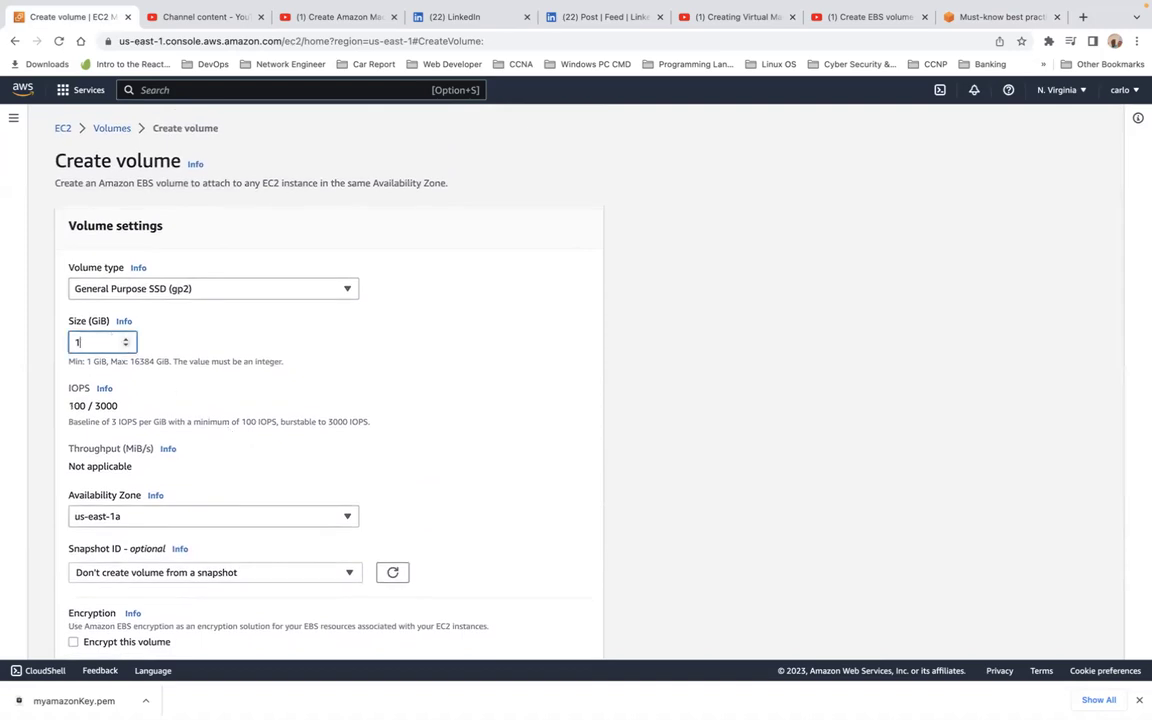
pyautogui.press('BackSpace')
pyautogui.write('2')
pyautogui.scroll(-3, 236, 358)
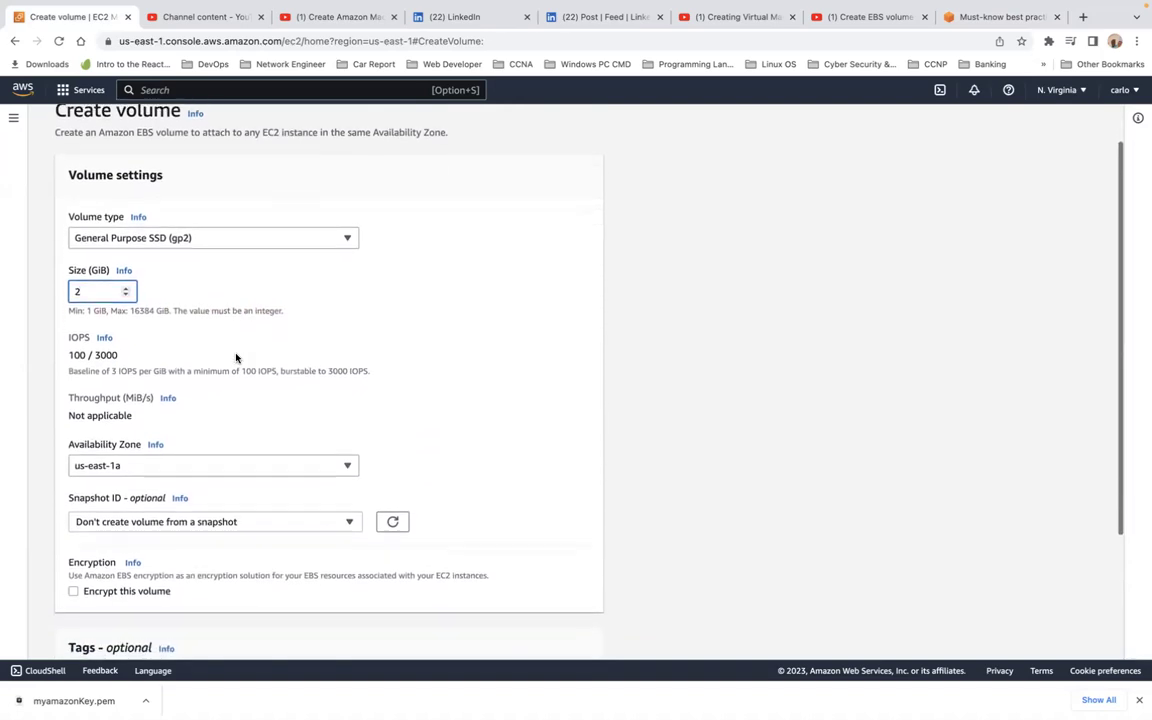
pyautogui.scroll(-1, 236, 358)
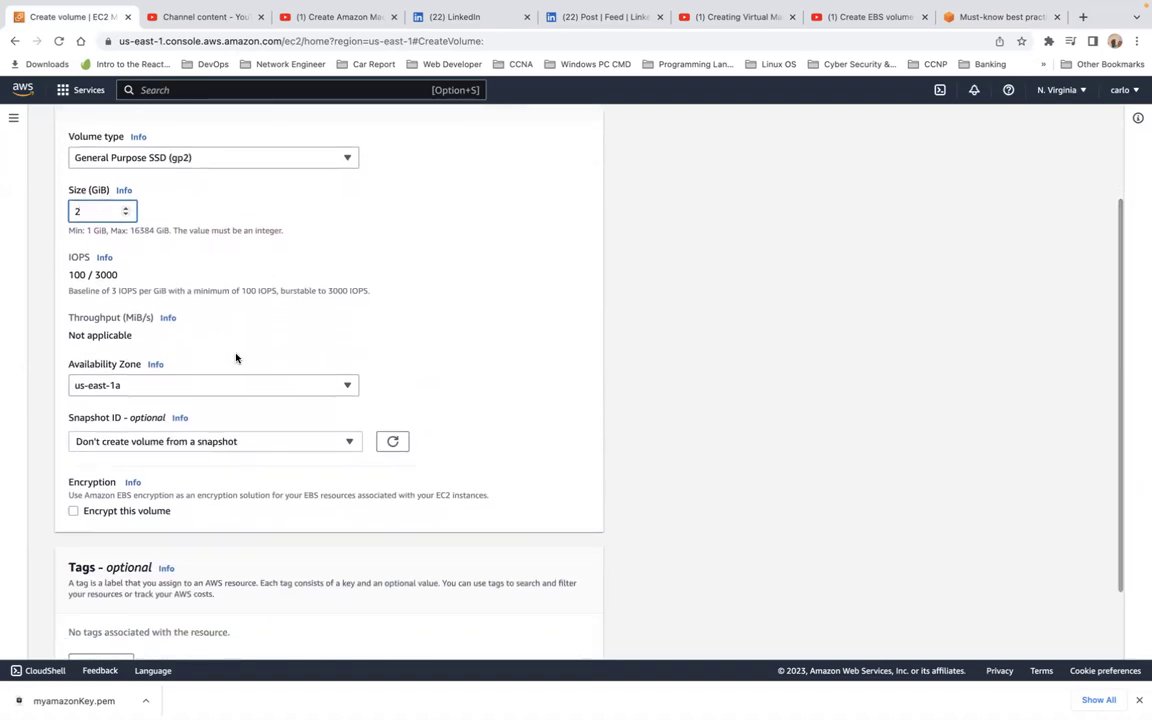
pyautogui.scroll(-1, 236, 358)
pyautogui.scroll(-1, 237, 360)
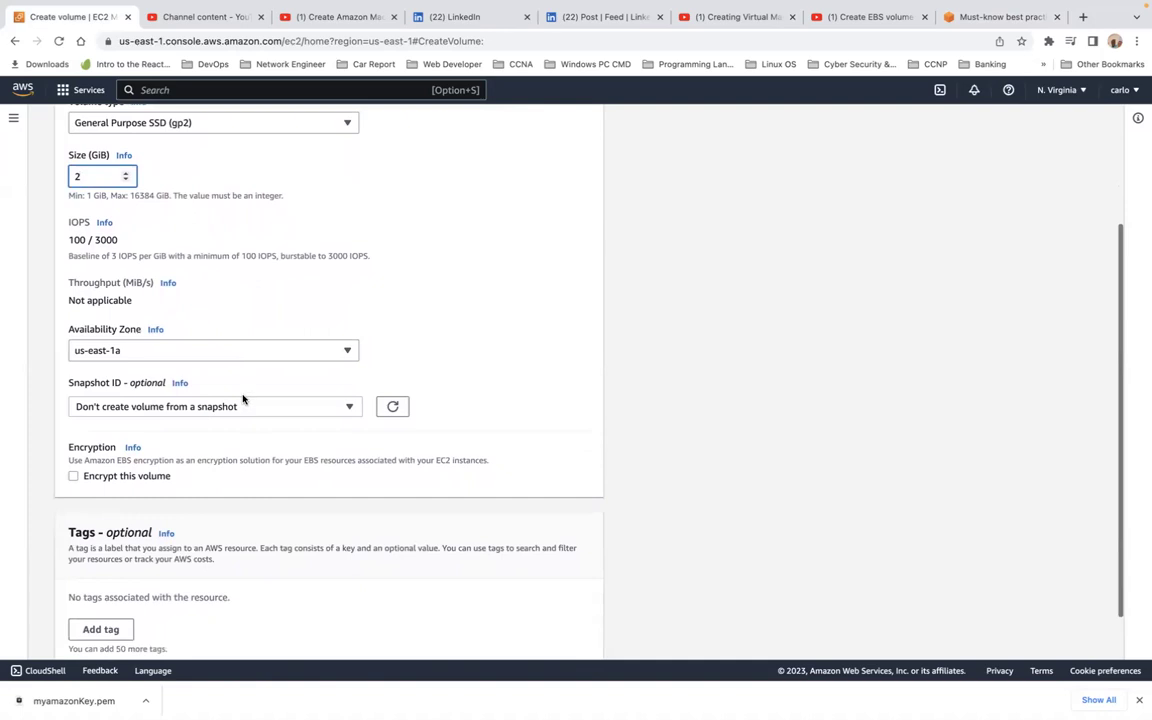
# Create the 2 GiB gp2 volume in us-east-1a without encryption, a source snapshot or tags.
pyautogui.scroll(-2, 276, 431)
pyautogui.scroll(5, 276, 431)
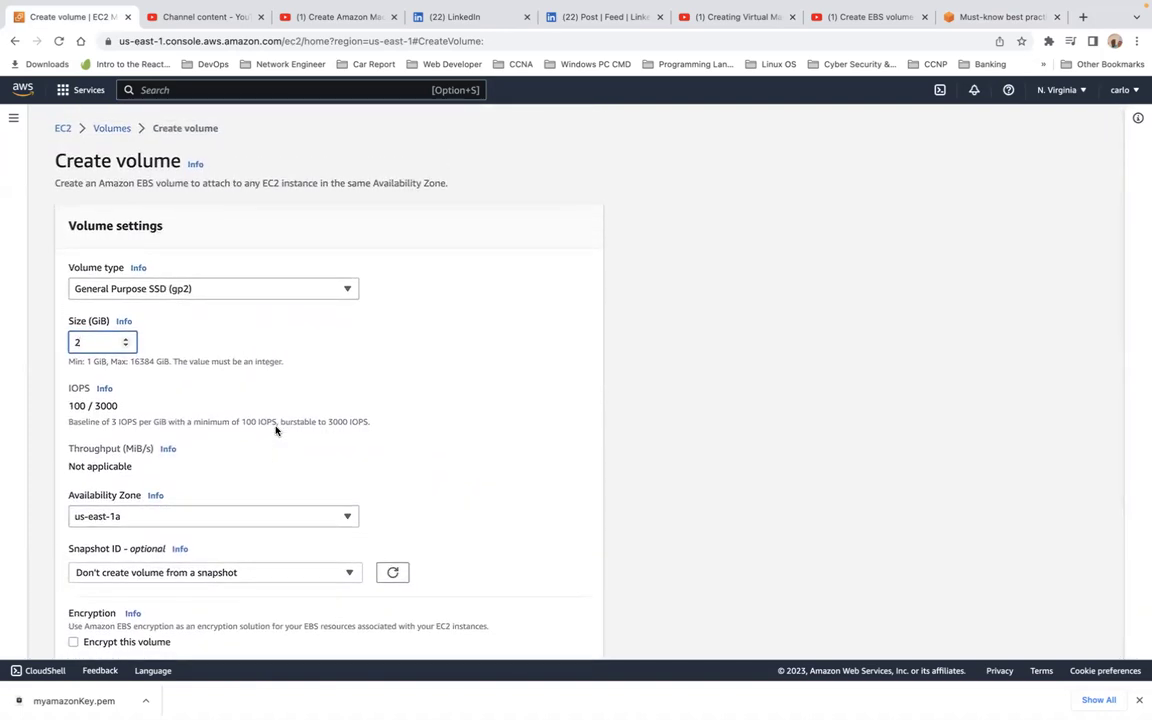
pyautogui.scroll(-5, 276, 431)
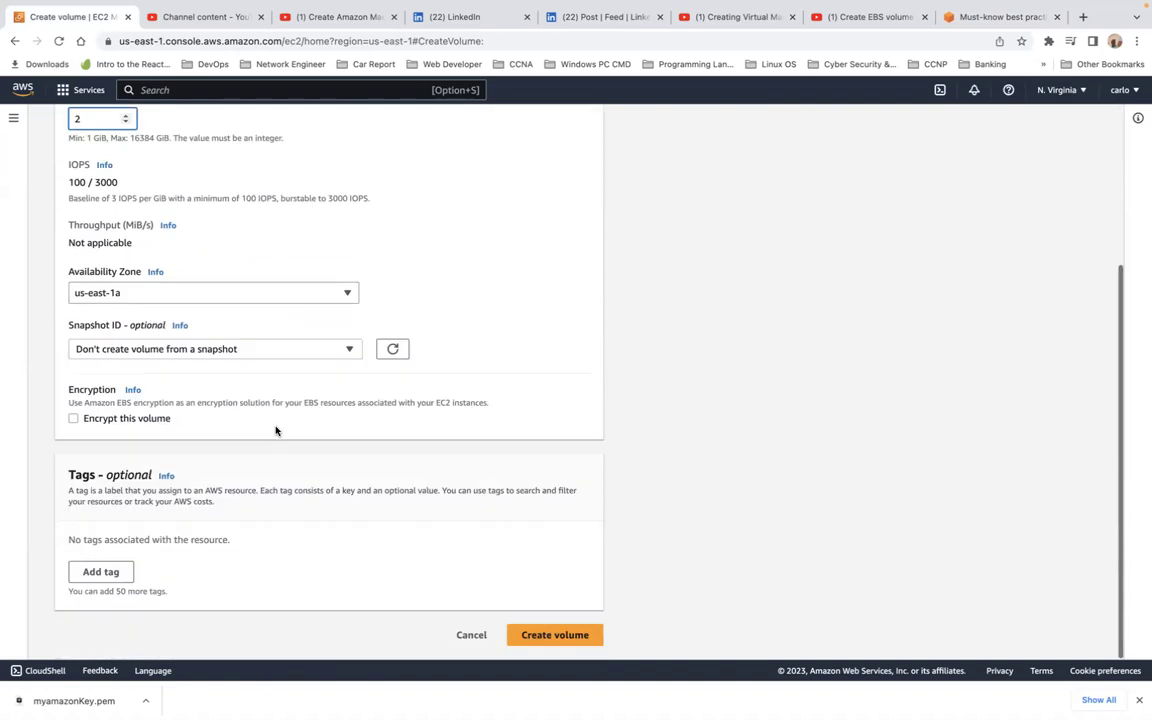
pyautogui.click(543, 635)
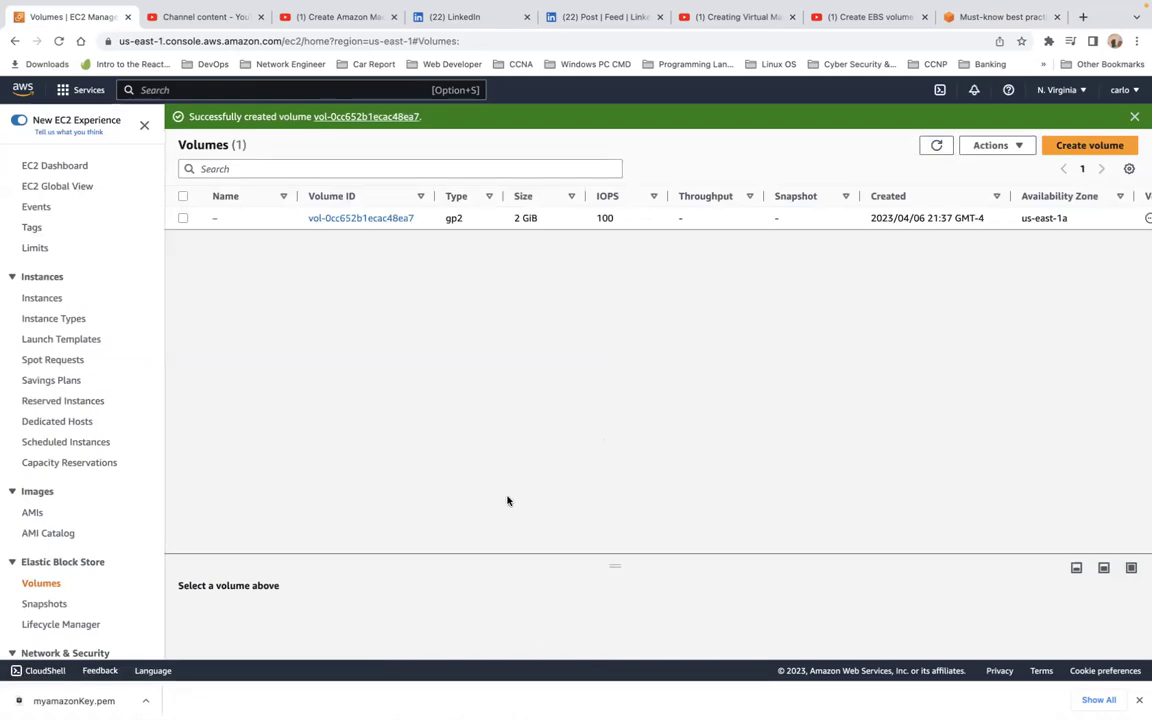
# Select the new volume, enlarge its details area and check its encryption status.
pyautogui.click(183, 218)
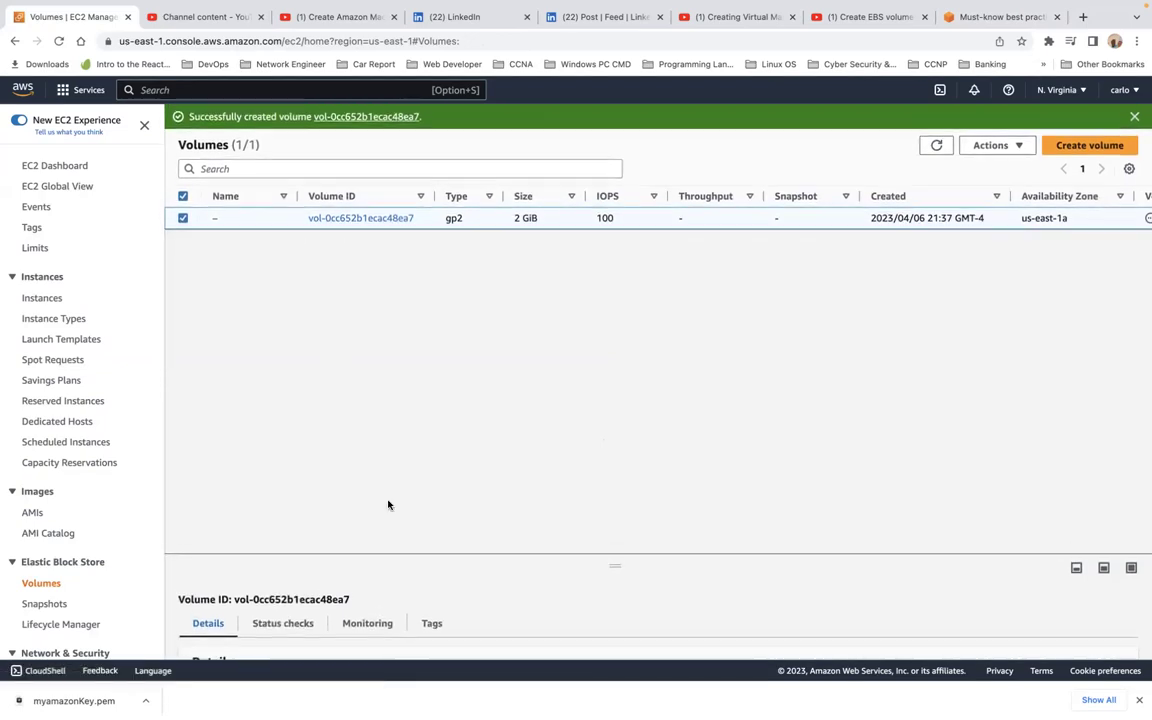
pyautogui.moveTo(623, 564); pyautogui.dragTo(648, 321)
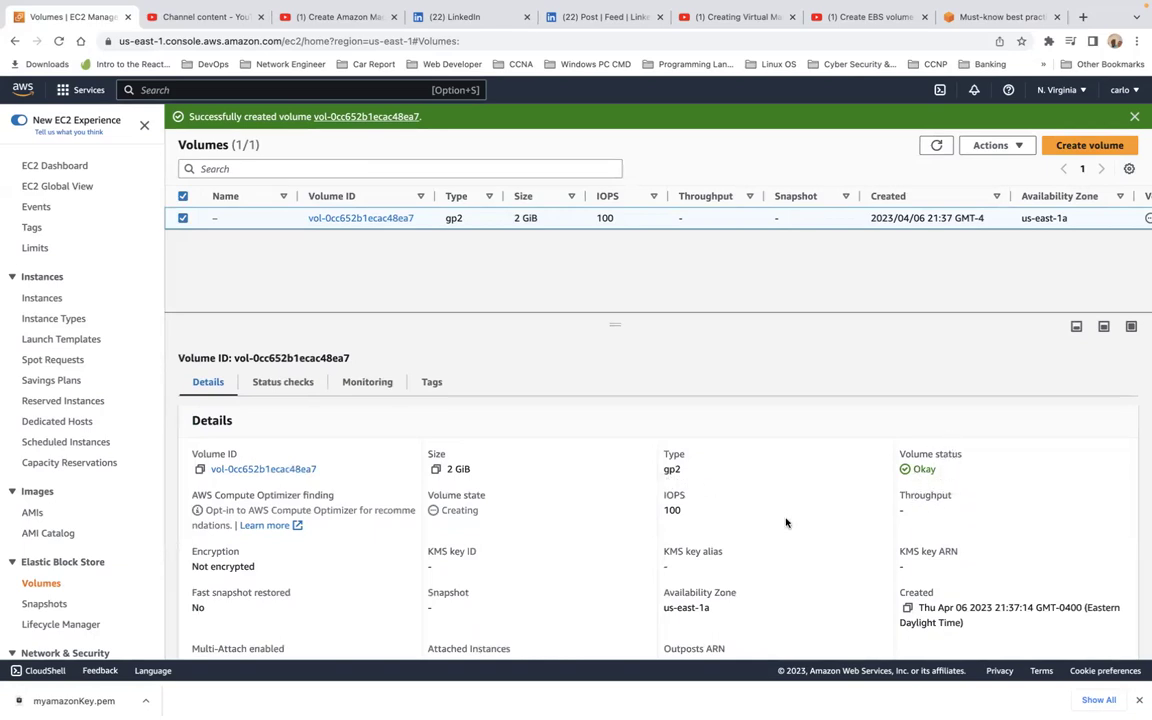
pyautogui.scroll(-1, 786, 522)
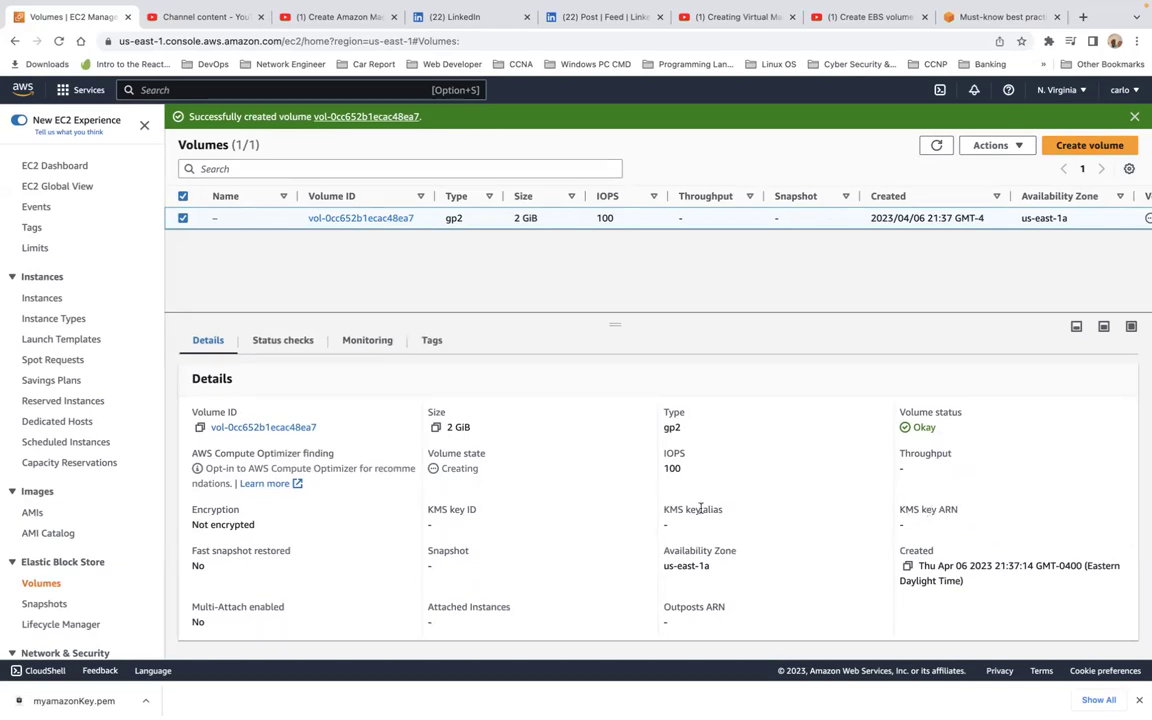
pyautogui.moveTo(188, 527); pyautogui.dragTo(257, 530)
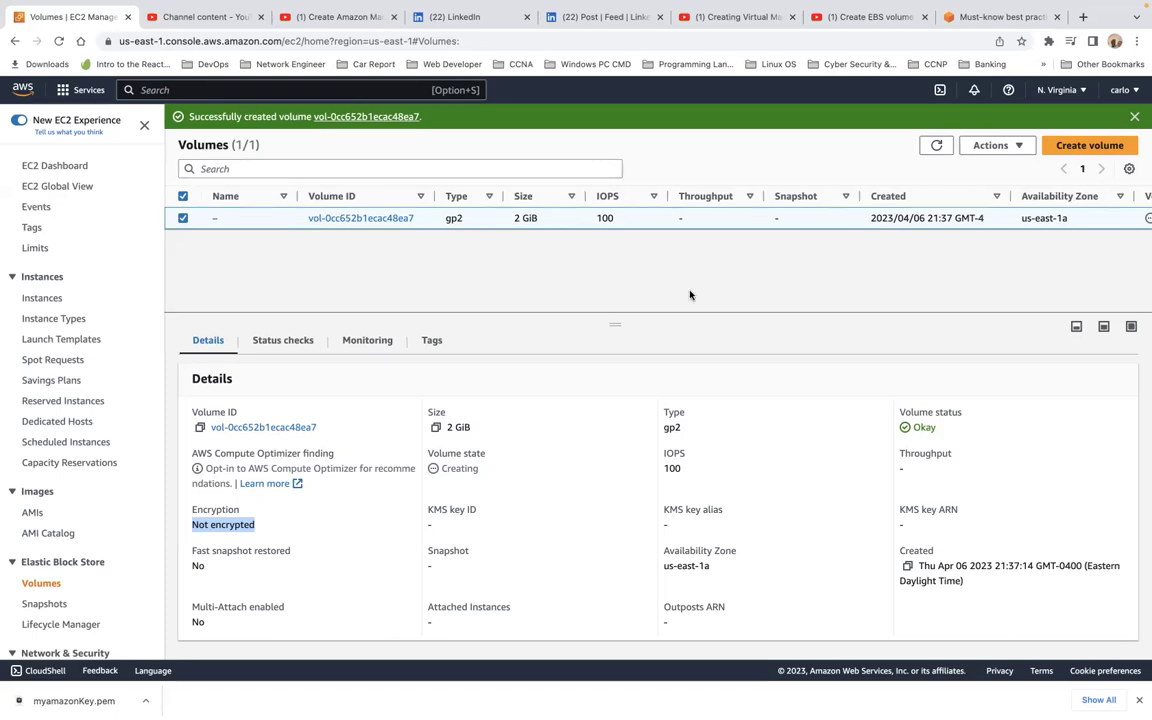
# Create a snapshot of the unencrypted volume with the description Decrypted-Snapshot.
pyautogui.click(1018, 146)
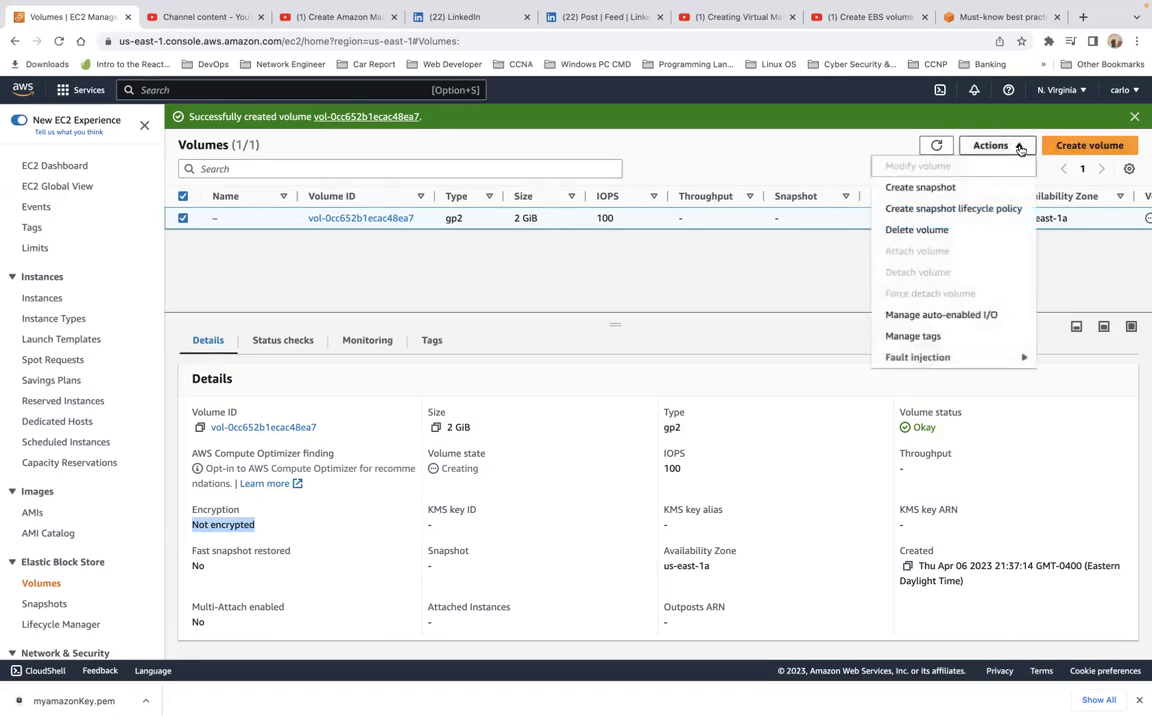
pyautogui.click(933, 190)
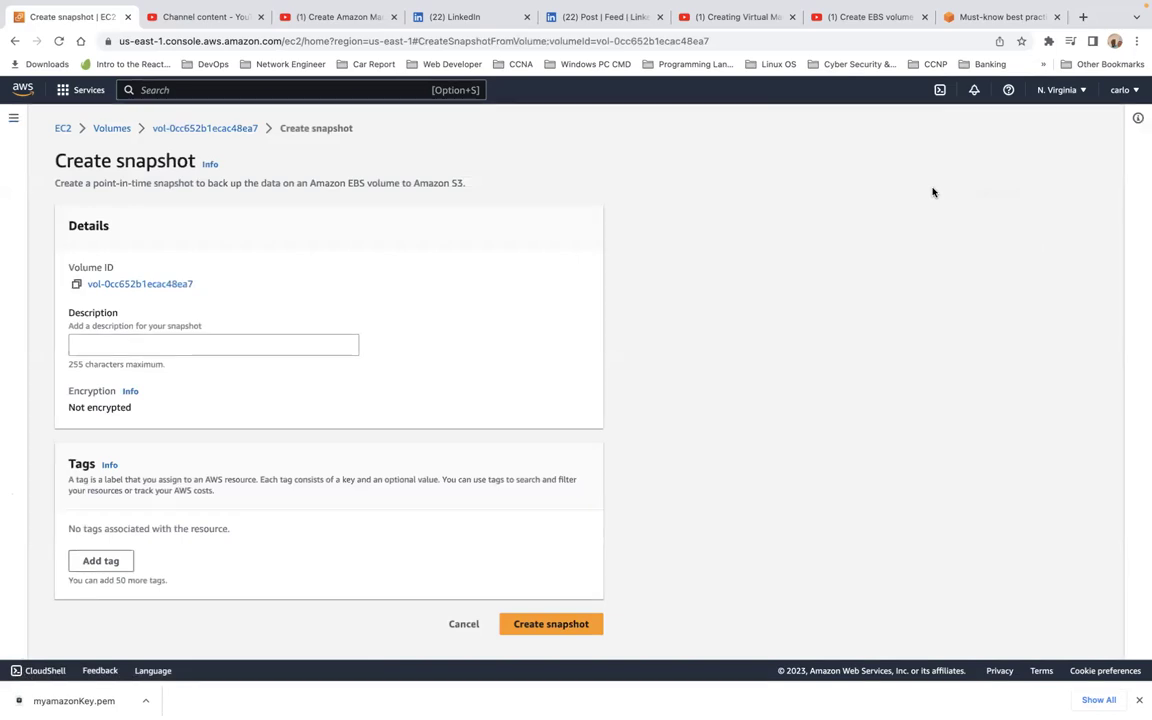
pyautogui.scroll(-1, 391, 411)
pyautogui.click(266, 348)
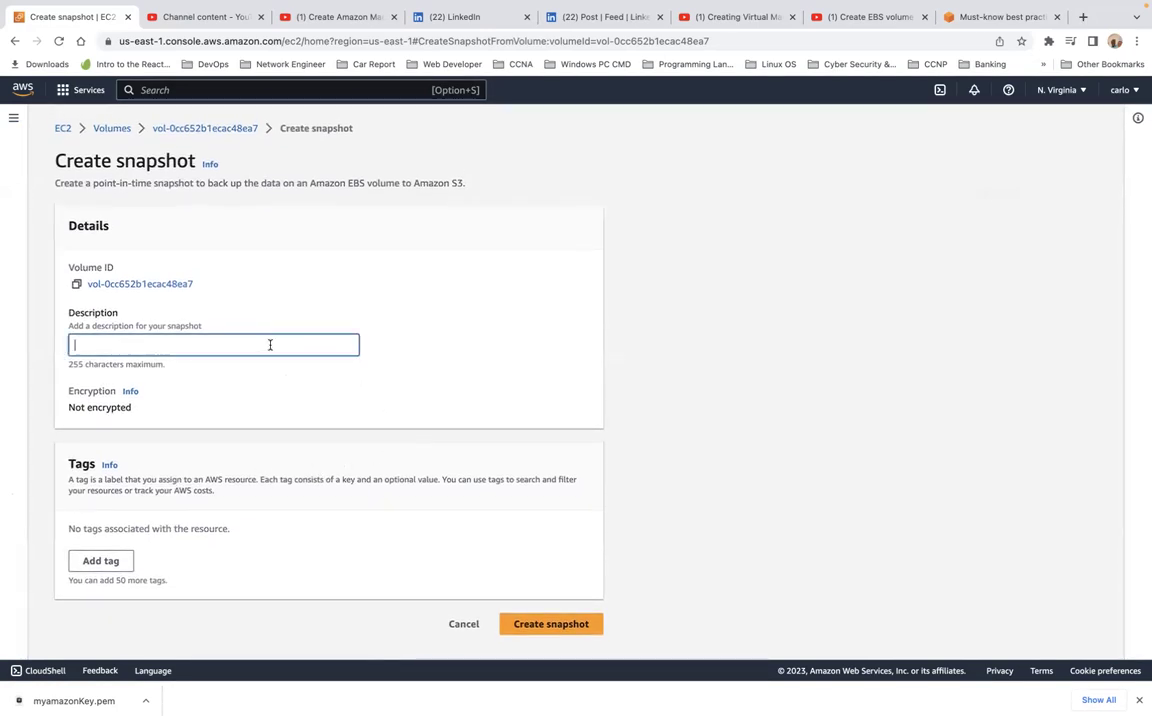
pyautogui.moveTo(63, 408); pyautogui.dragTo(144, 406)
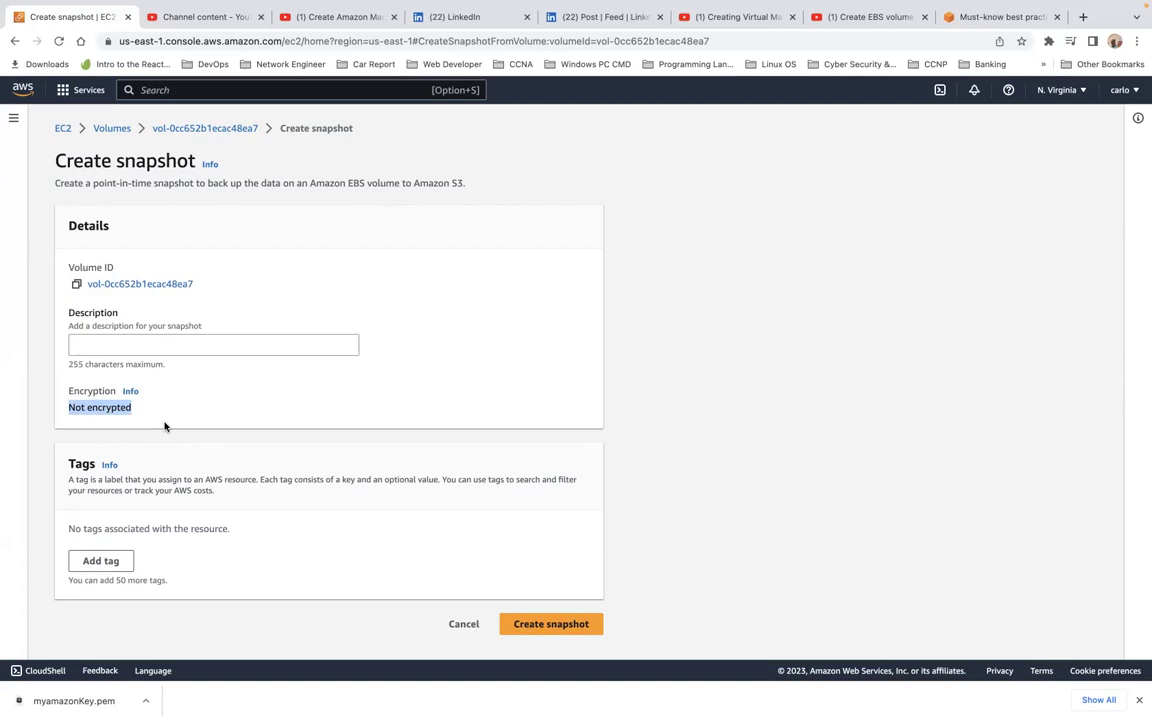
pyautogui.click(174, 340)
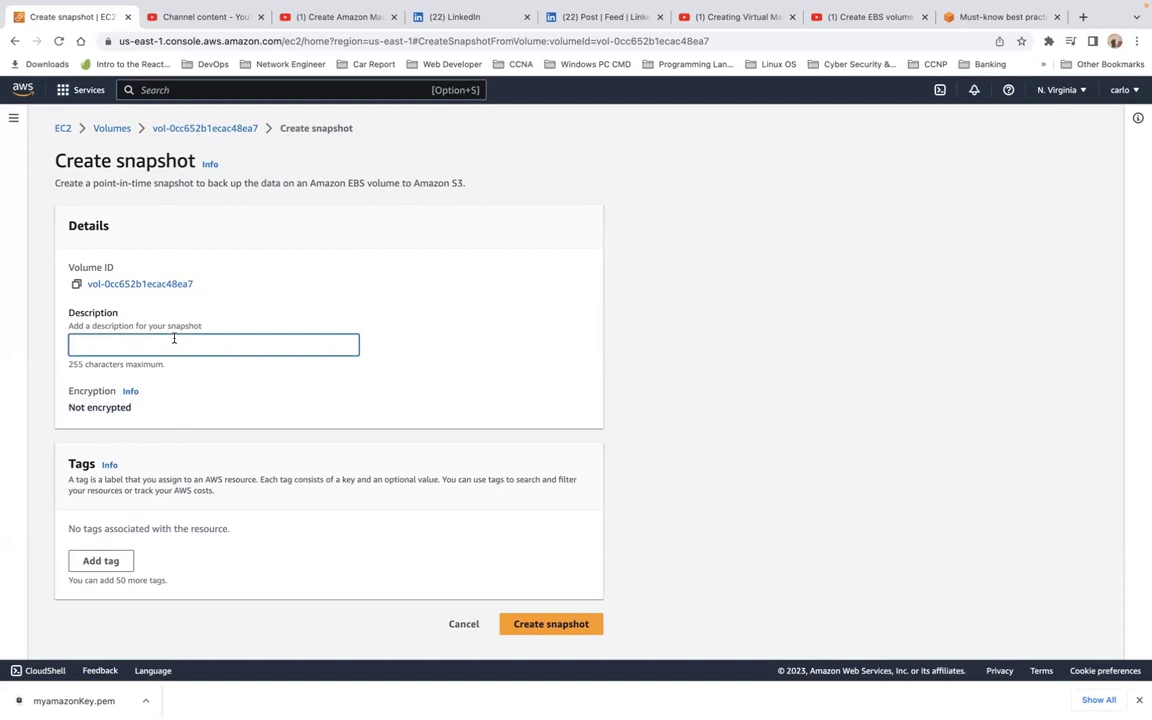
pyautogui.write('Decry')
pyautogui.press('BackSpace')
pyautogui.write('ypted-Sed')
pyautogui.press('BackSpace')
pyautogui.press('BackSpace')
pyautogui.write('napshot')
pyautogui.click(556, 633)
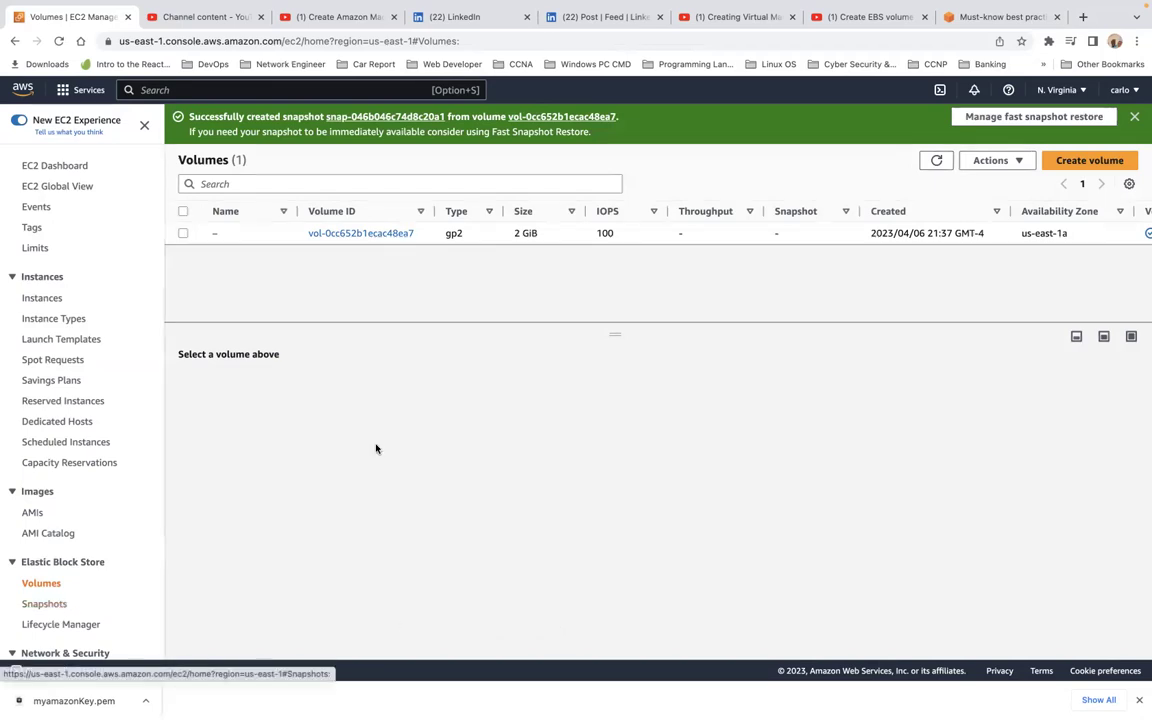
# Open the volume's own page, check its encryption status and available actions, and return to the volumes list.
pyautogui.click(377, 233)
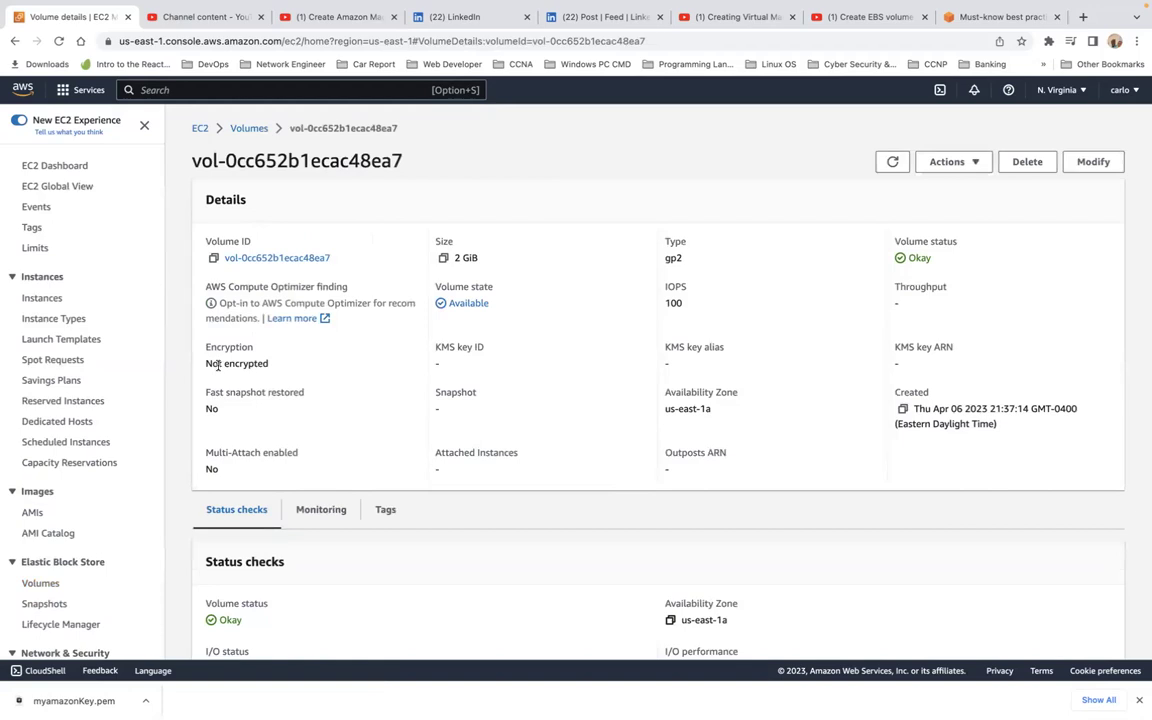
pyautogui.moveTo(207, 364); pyautogui.dragTo(271, 370)
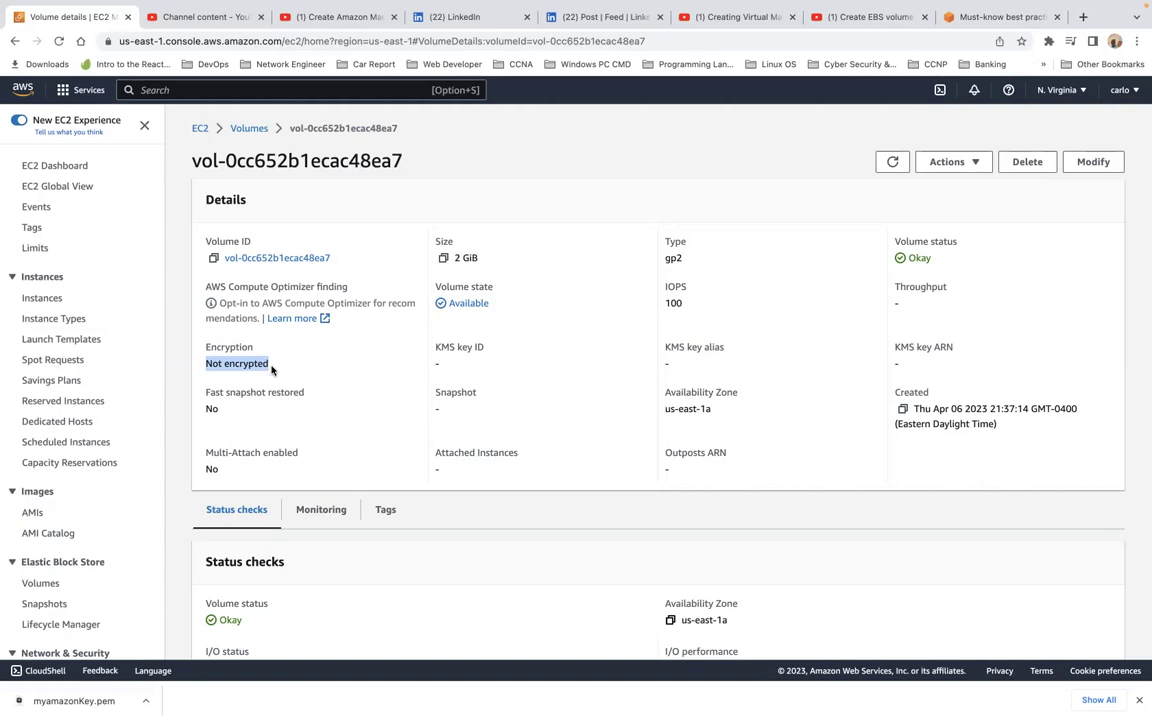
pyautogui.click(975, 165)
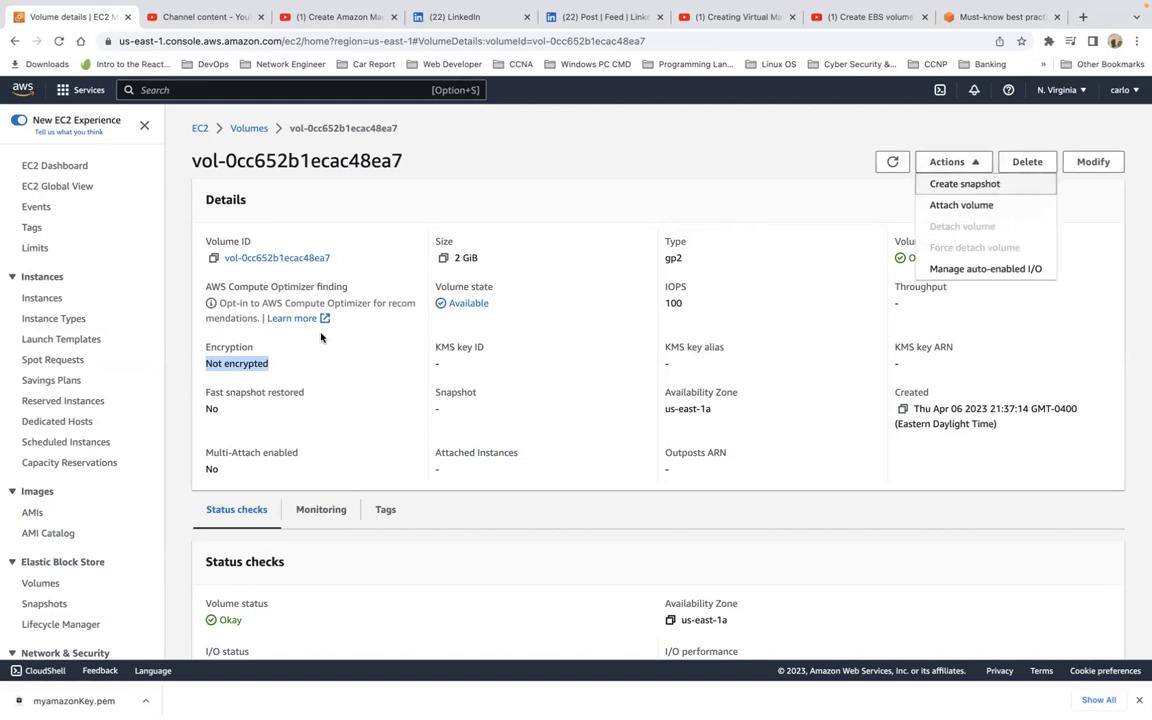
pyautogui.click(256, 129)
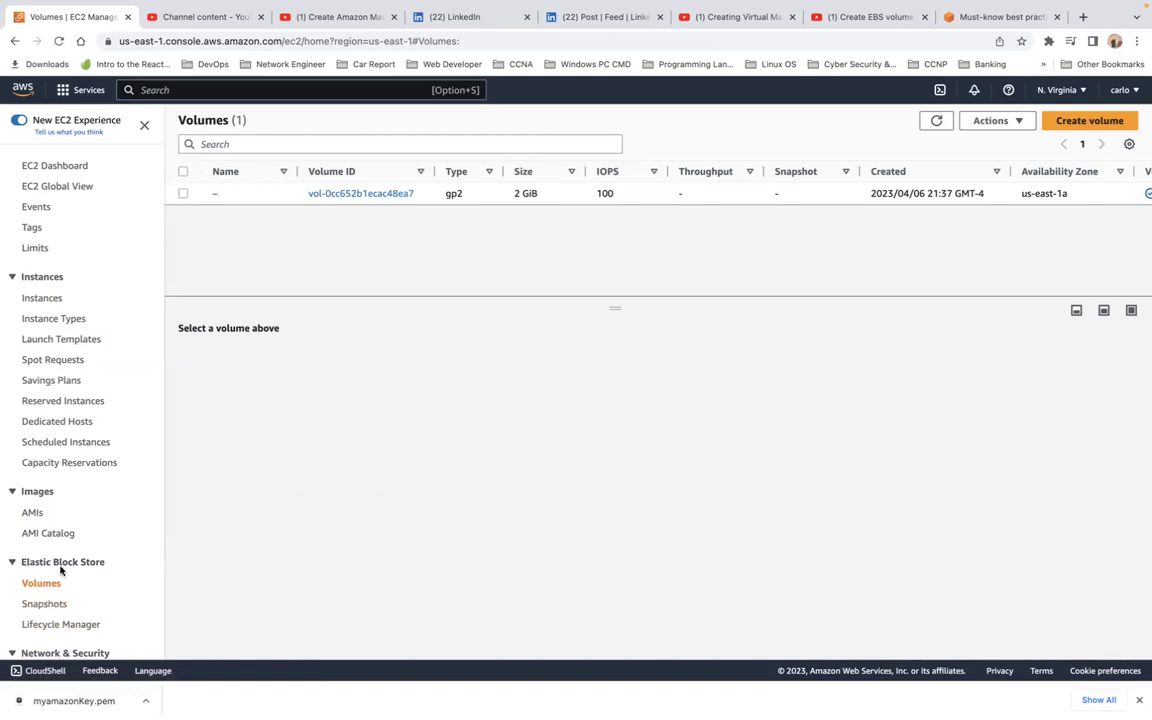
# Copy the Decrypted-Snapshot snapshot within us-east-1 with encryption enabled, using the (default) aws/ebs KMS key.
pyautogui.click(43, 605)
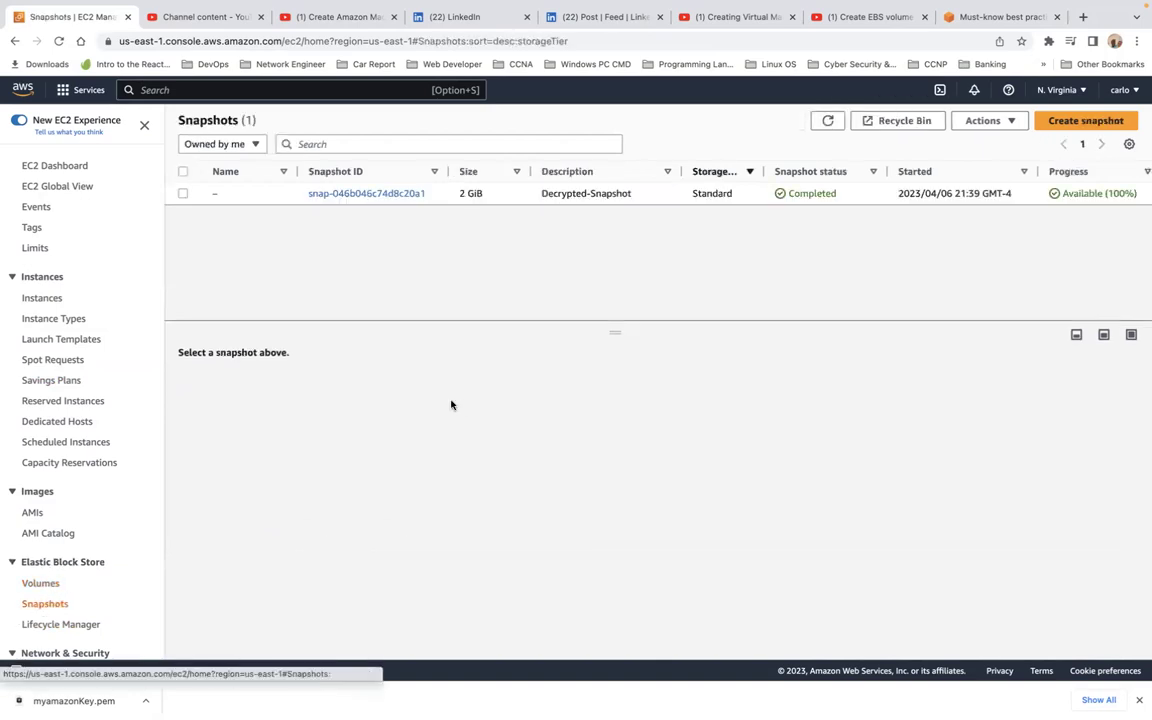
pyautogui.click(182, 194)
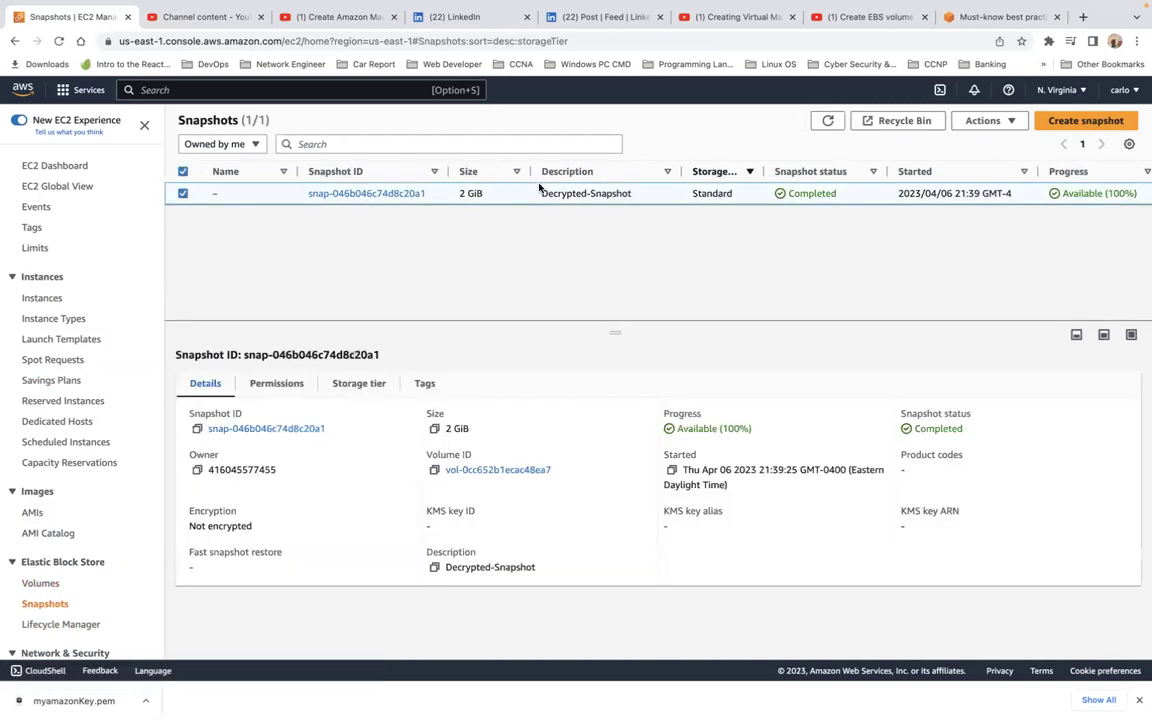
pyautogui.click(995, 121)
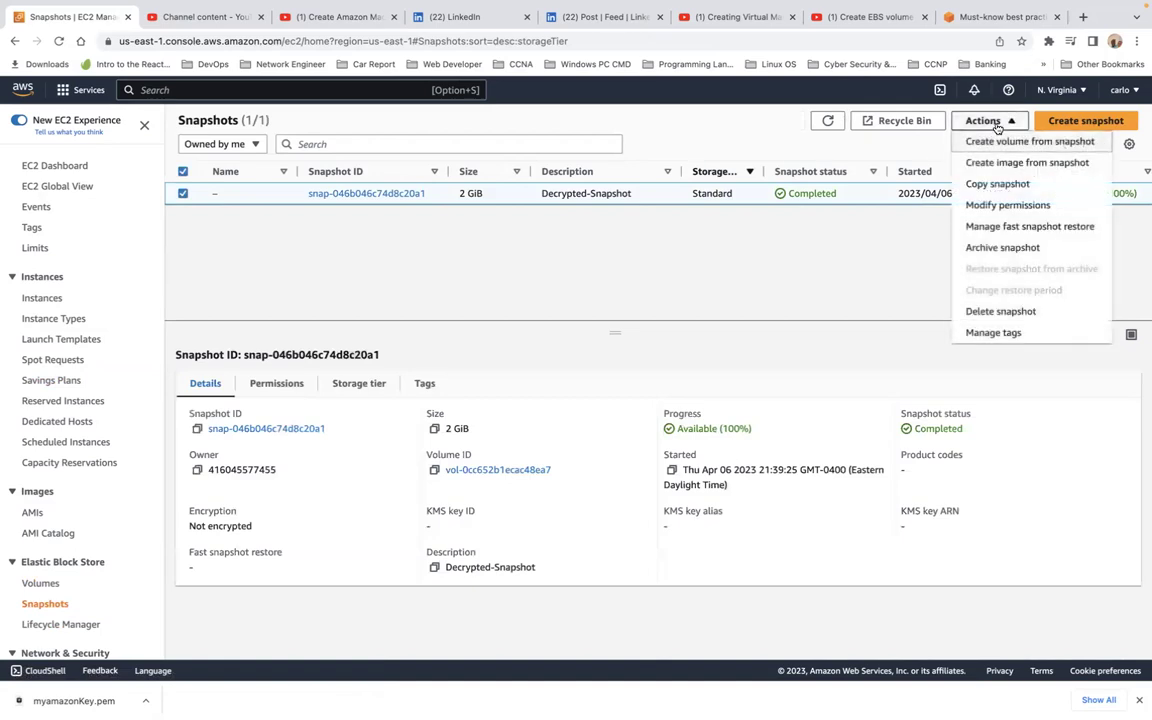
pyautogui.click(1014, 185)
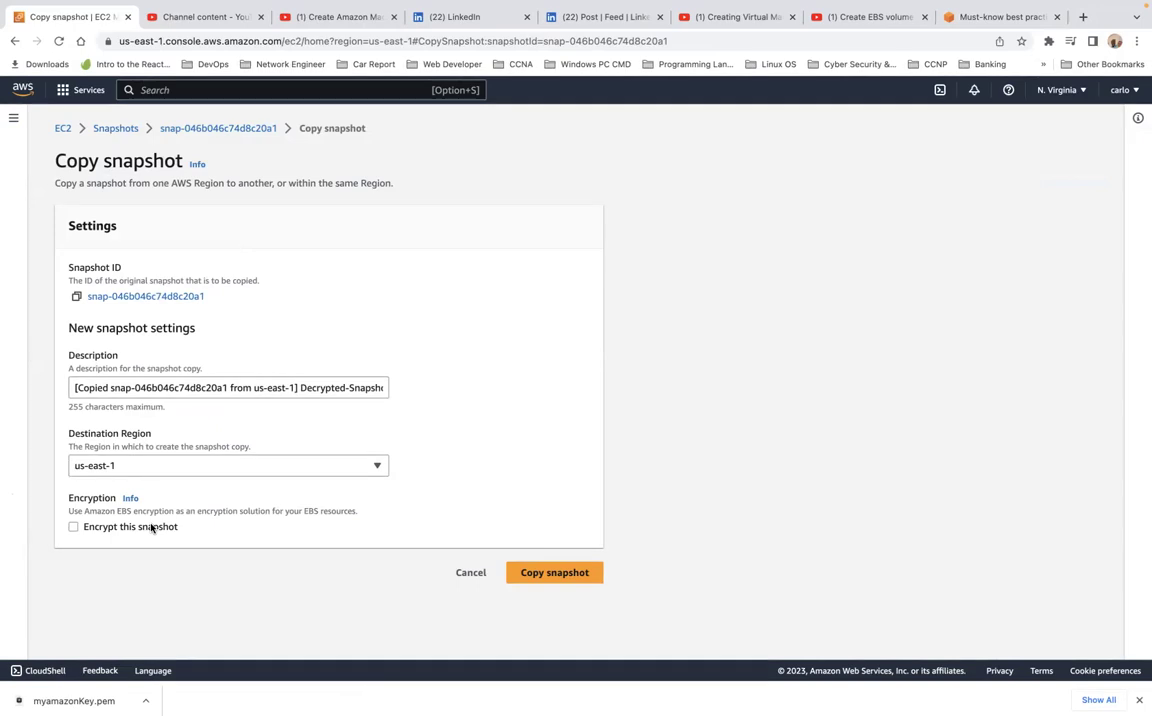
pyautogui.click(73, 527)
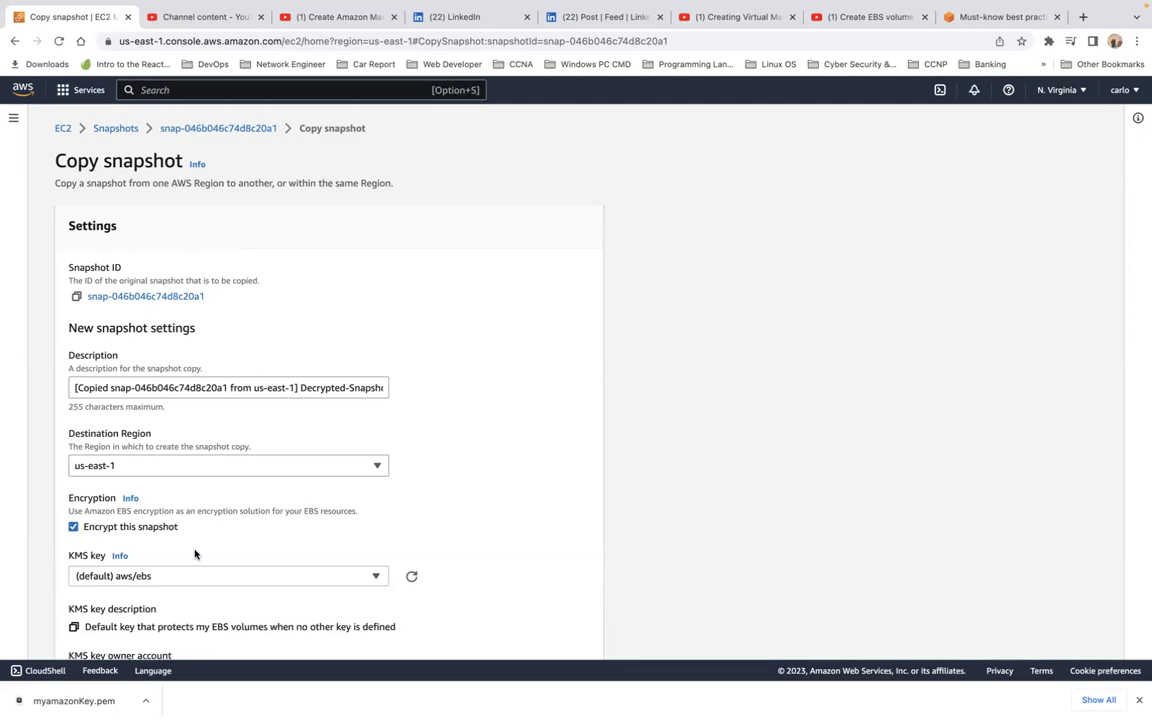
pyautogui.scroll(-3, 193, 553)
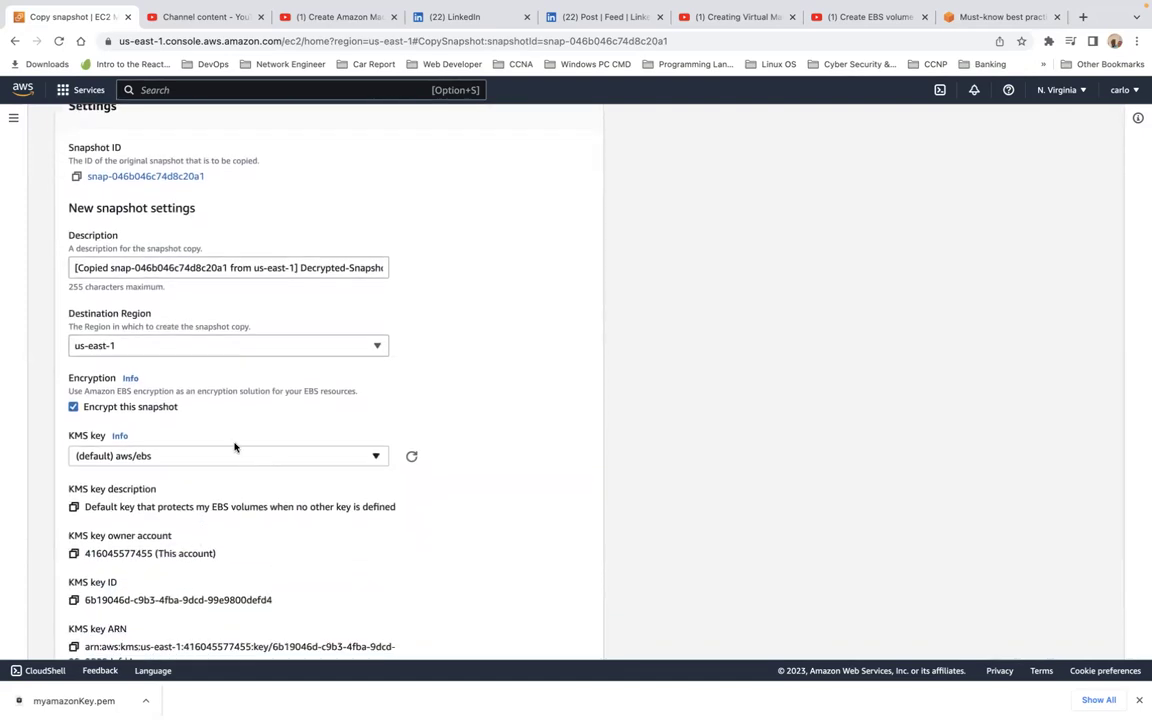
pyautogui.click(211, 462)
pyautogui.click(211, 462)
pyautogui.scroll(-2, 211, 490)
pyautogui.scroll(-1, 211, 490)
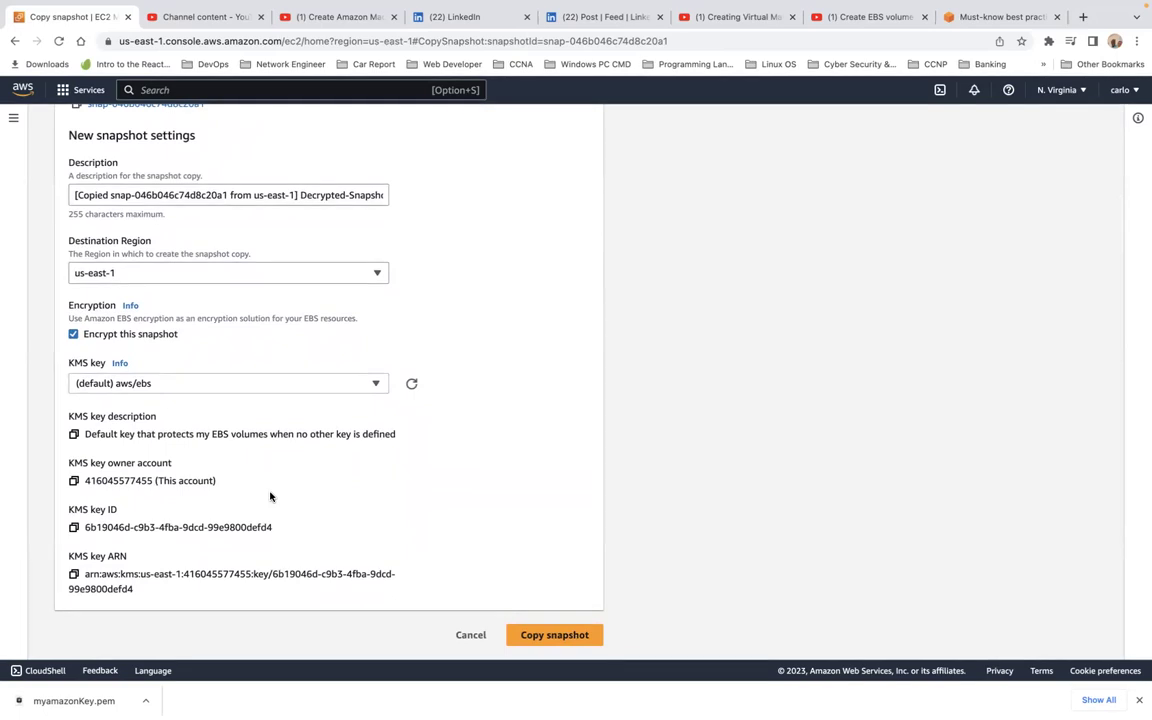
pyautogui.click(570, 637)
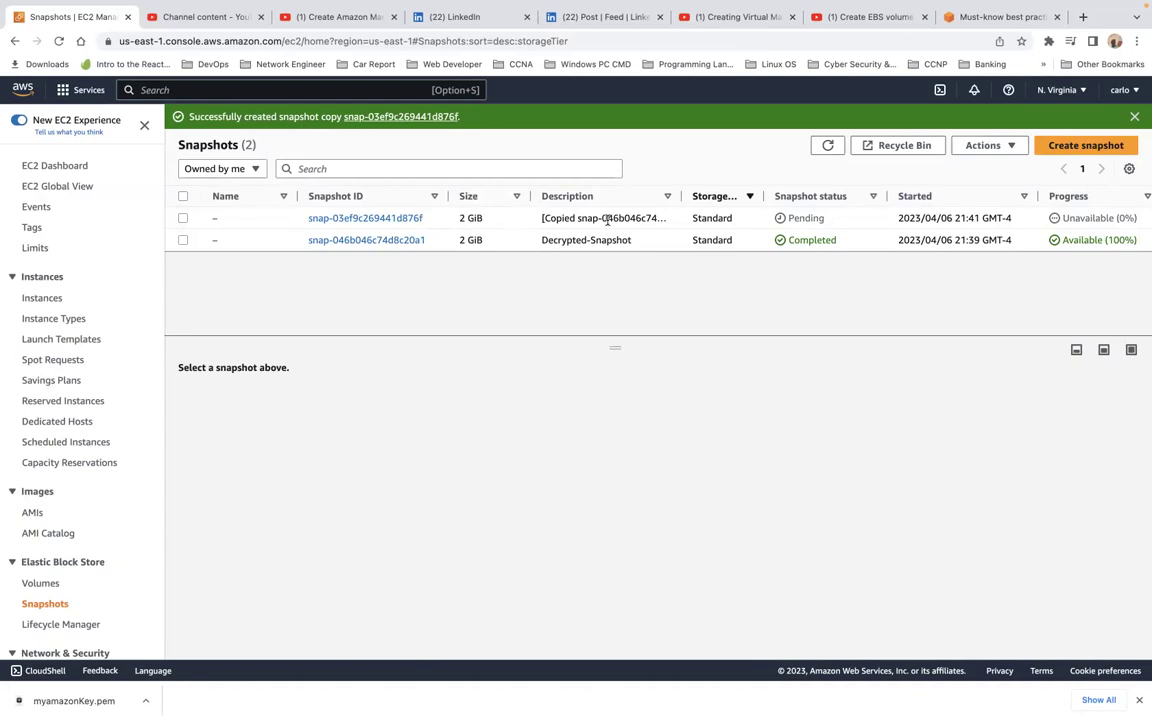
# Select the snapshot copy and examine its encryption details, status and which actions are available for it.
pyautogui.click(462, 219)
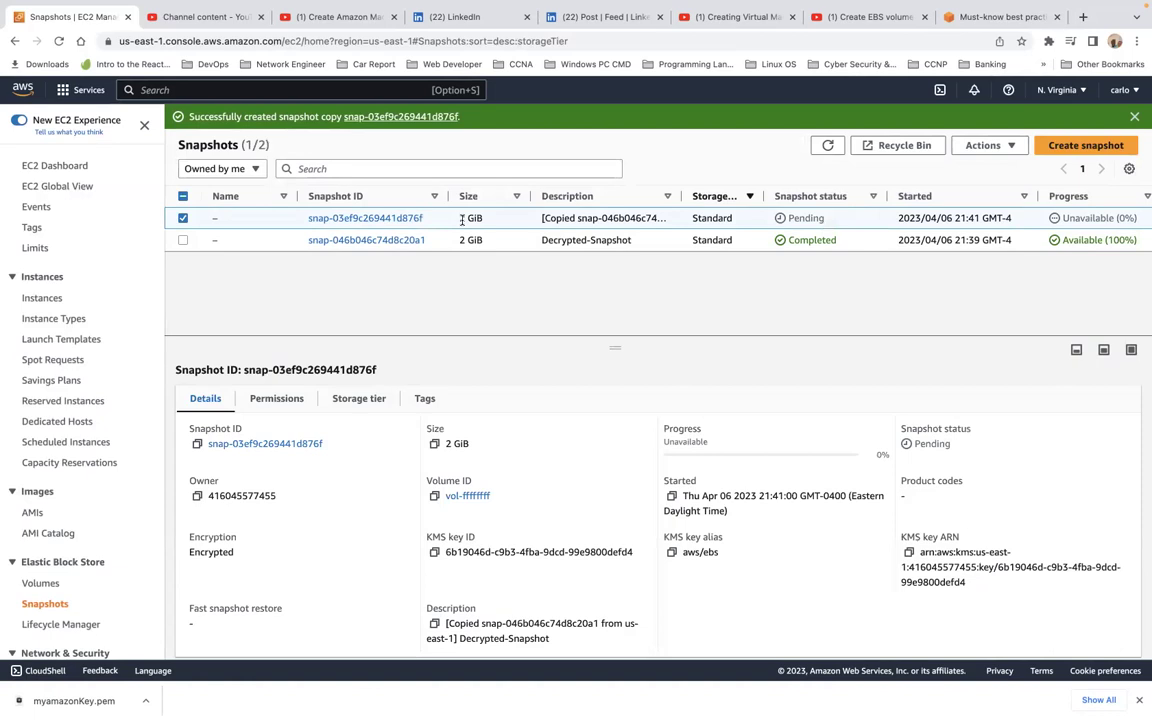
pyautogui.click(976, 150)
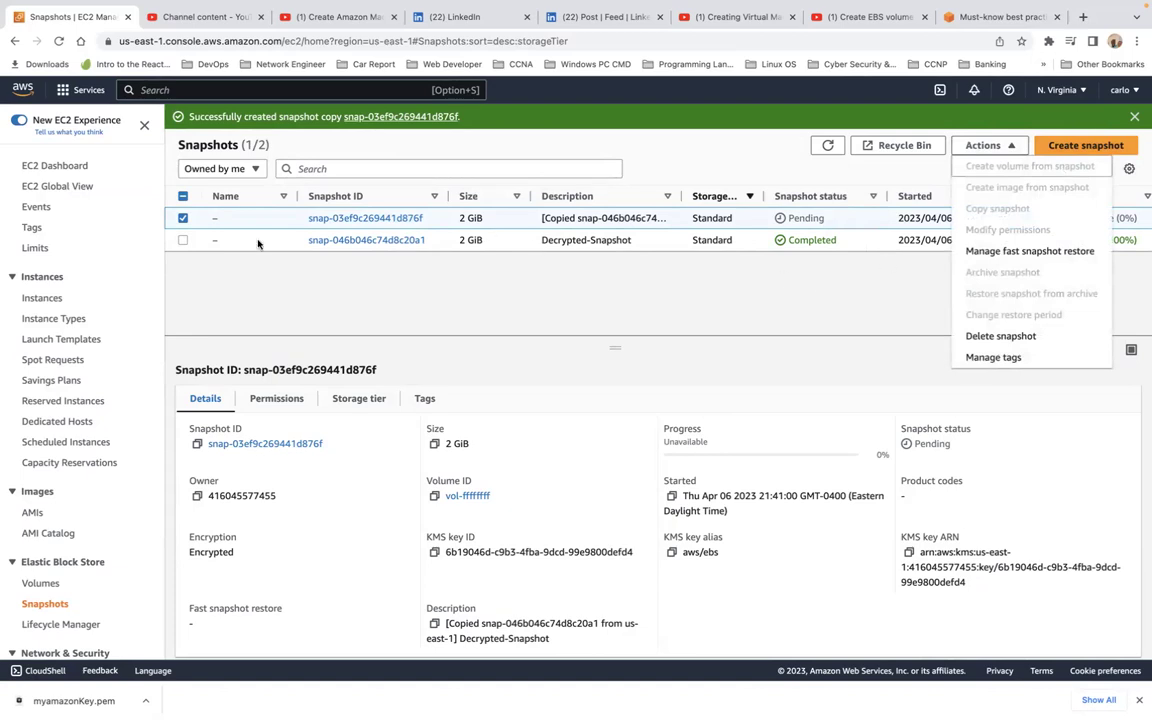
pyautogui.click(183, 219)
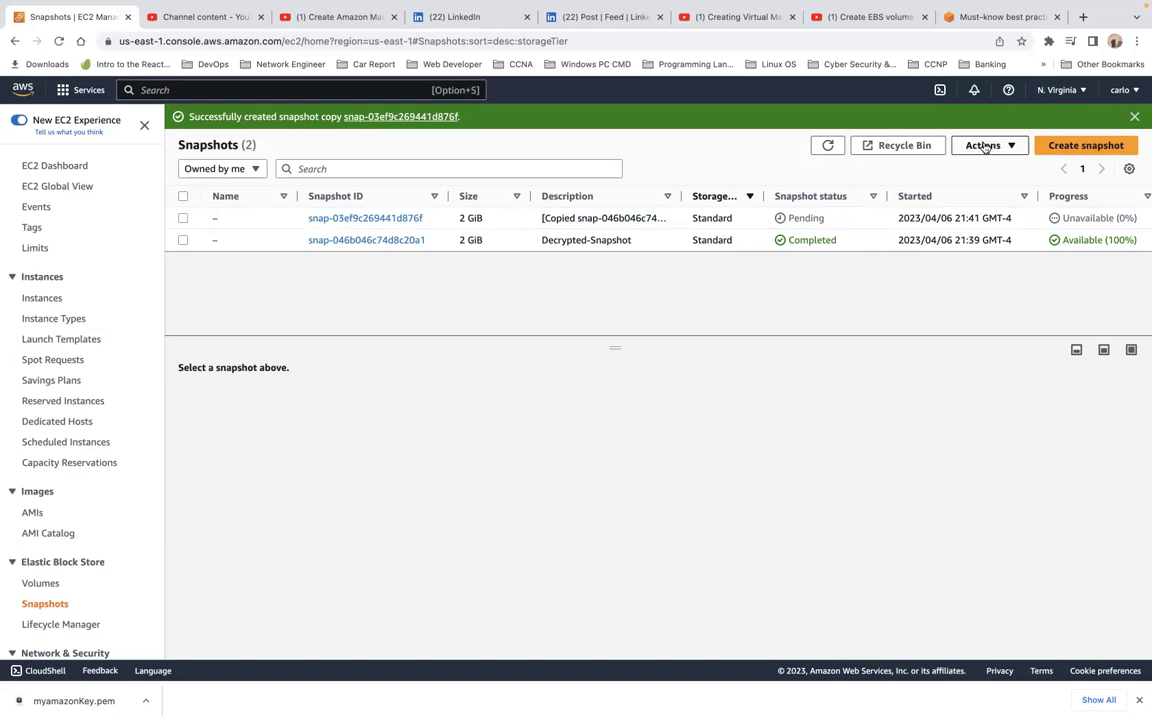
pyautogui.click(985, 147)
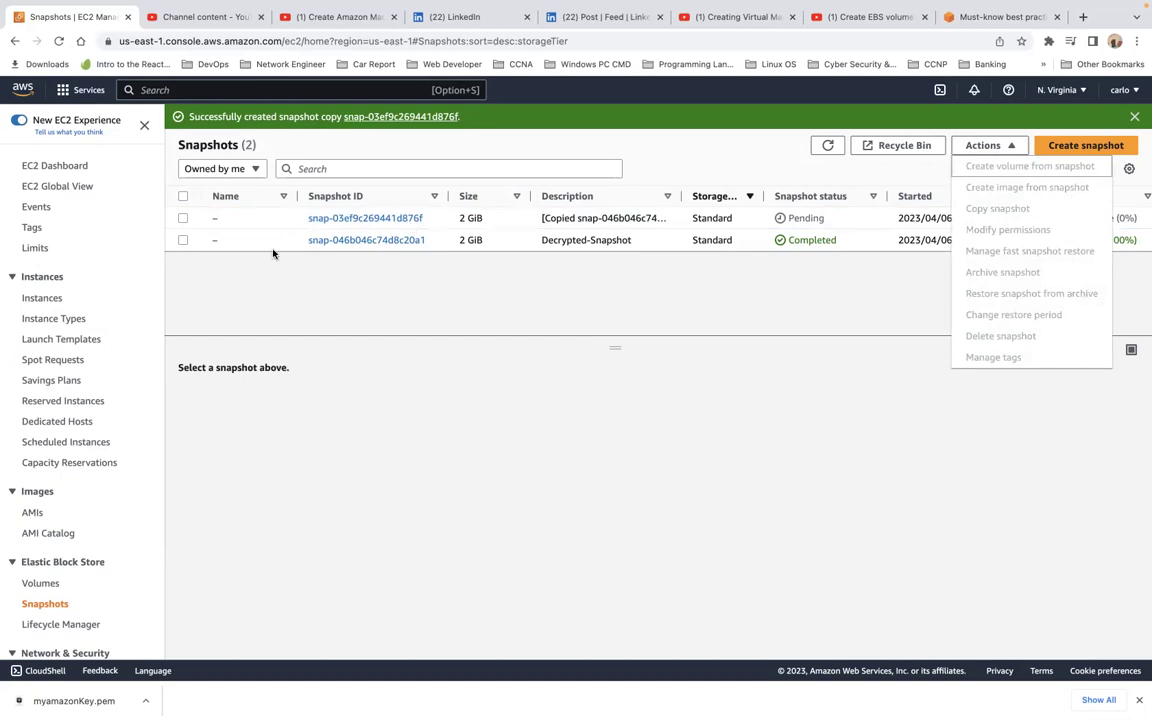
pyautogui.click(183, 218)
pyautogui.click(985, 146)
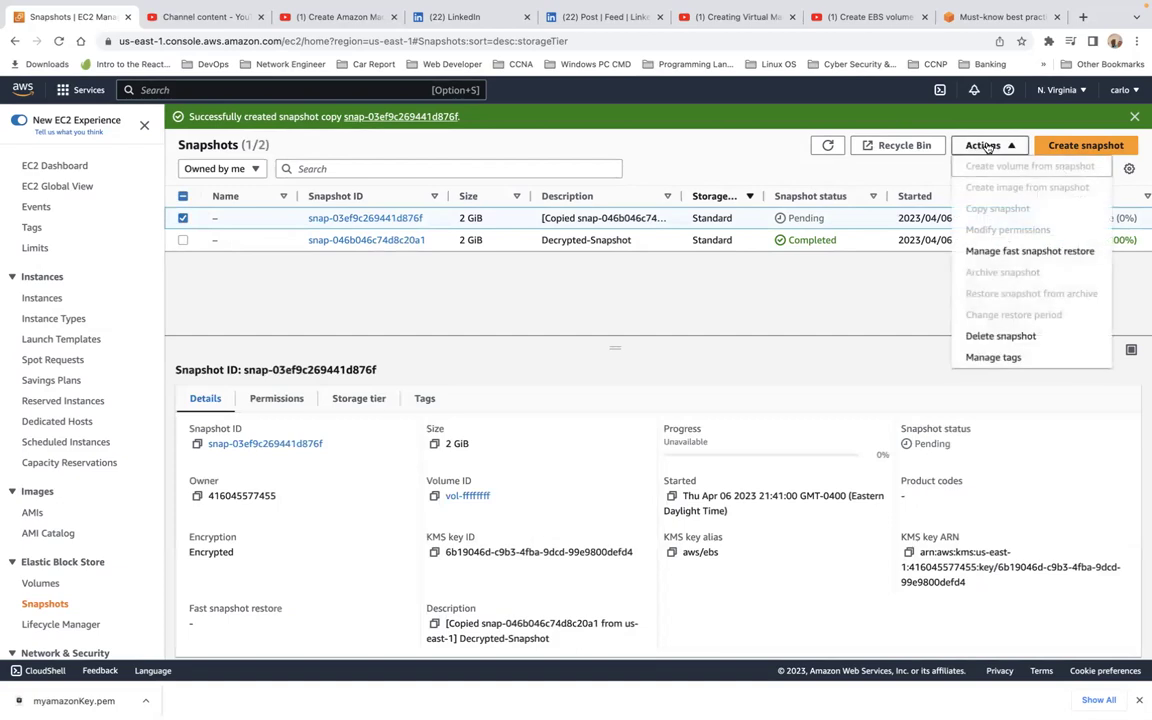
pyautogui.click(892, 312)
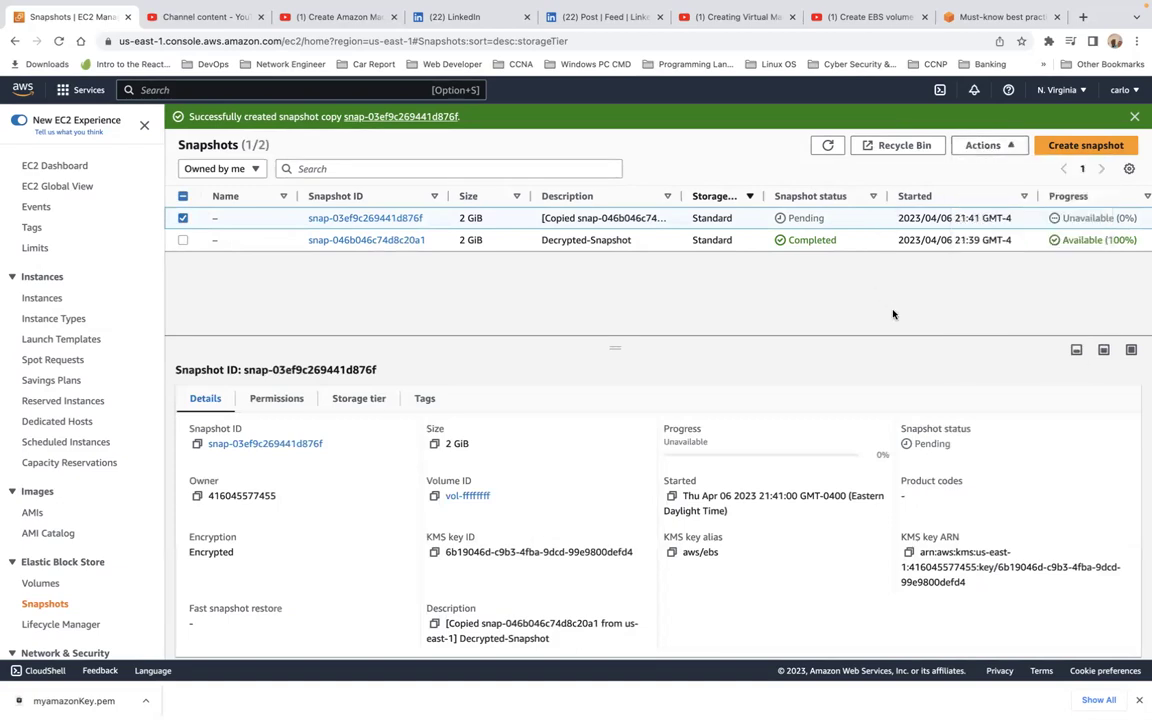
pyautogui.click(987, 151)
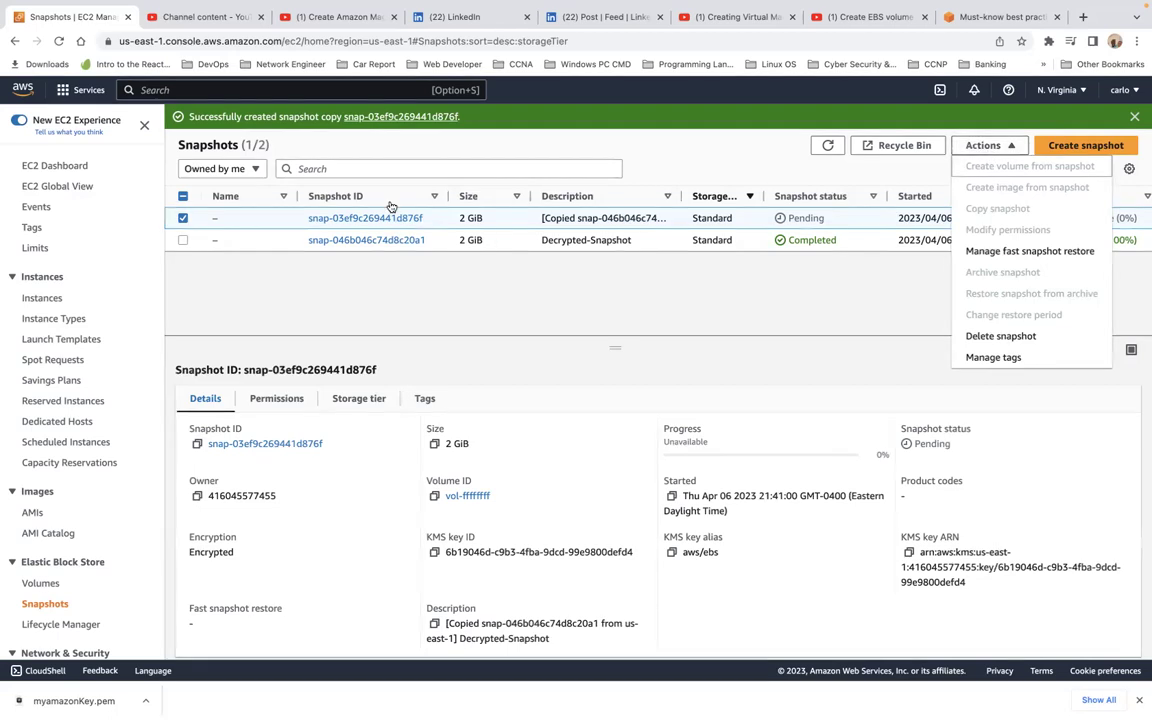
# Reload the snapshots list and create a 2 GiB gp2 volume in us-east-1a from the encrypted snapshot copy, with the (default) aws/ebs key.
pyautogui.click(60, 42)
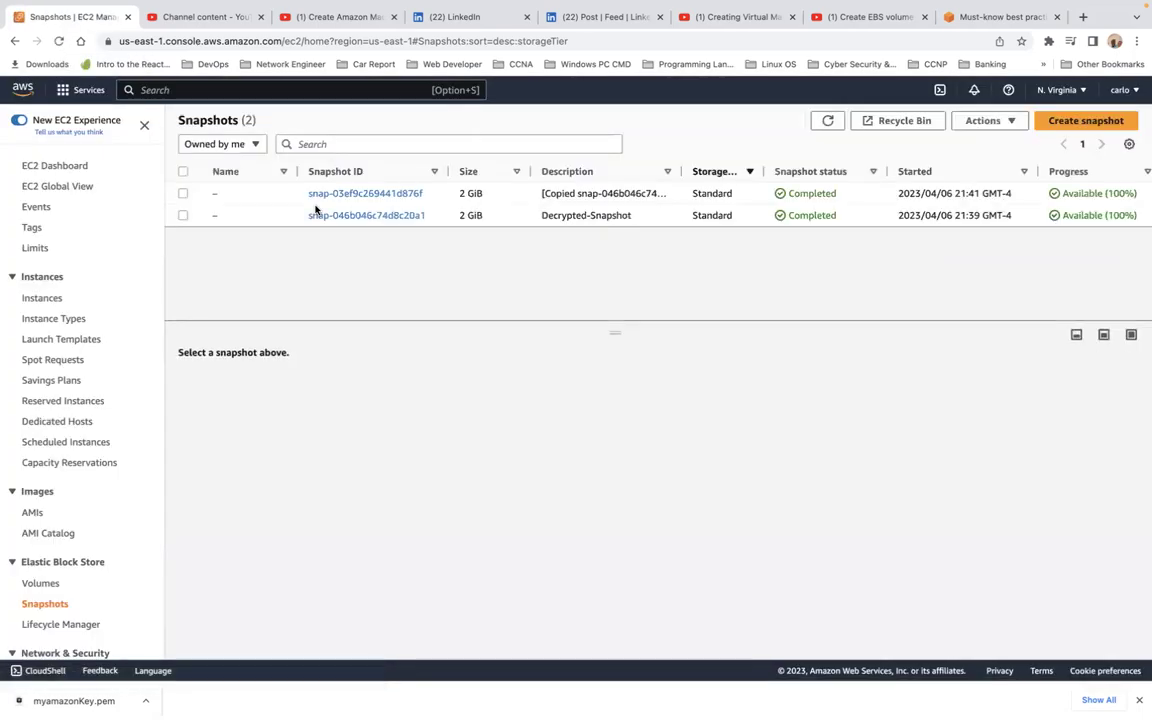
pyautogui.click(183, 193)
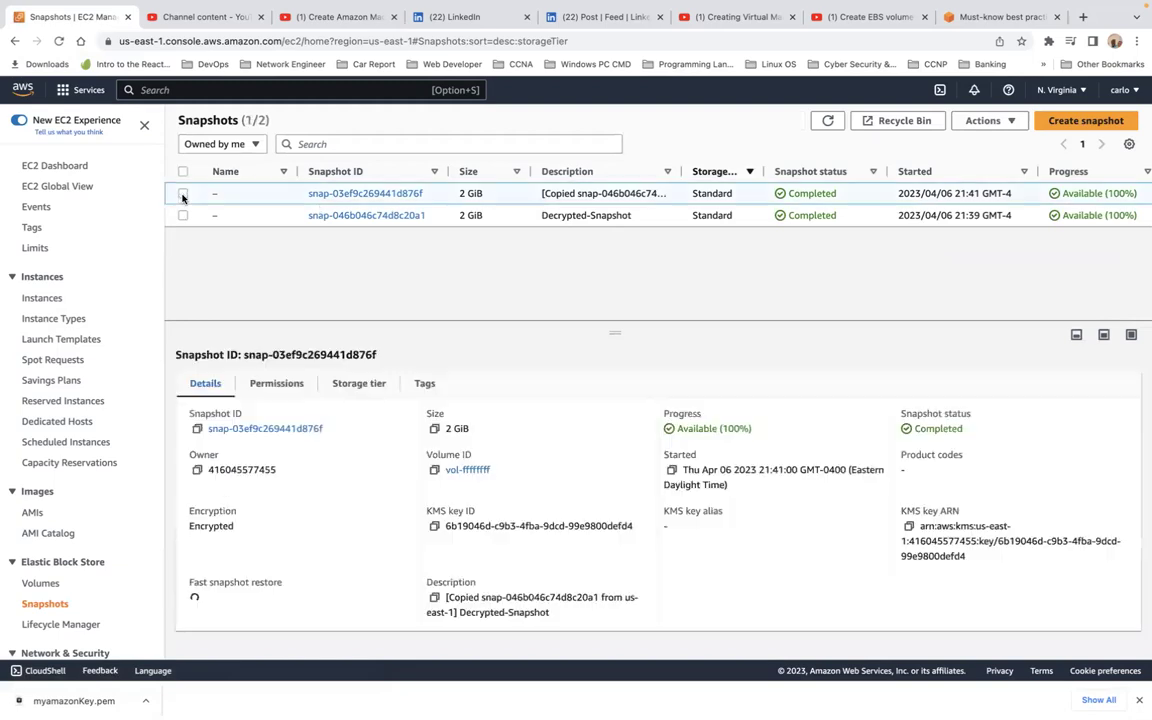
pyautogui.click(988, 121)
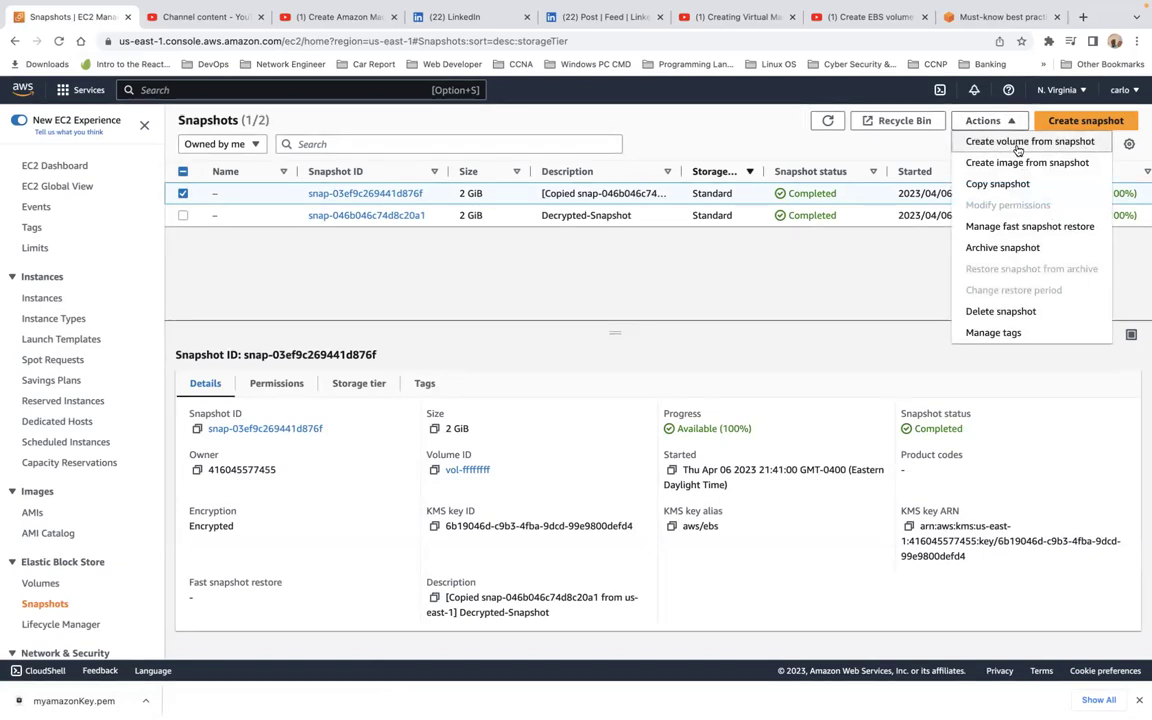
pyautogui.click(1017, 145)
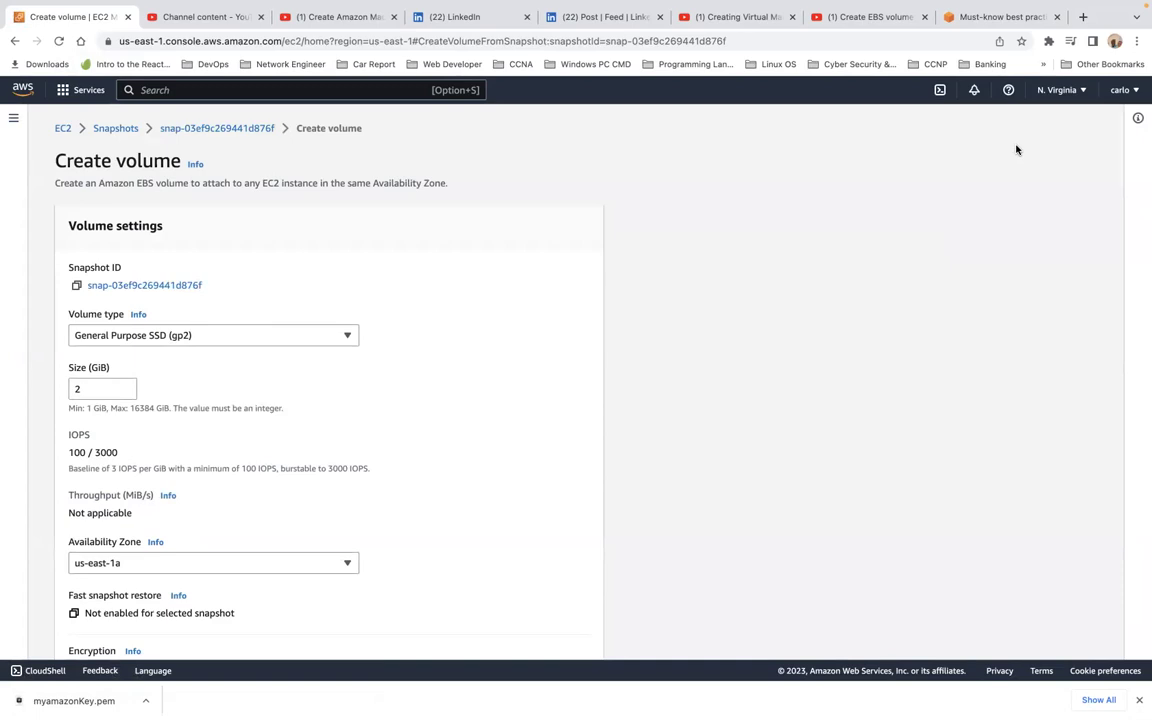
pyautogui.scroll(-2, 1016, 149)
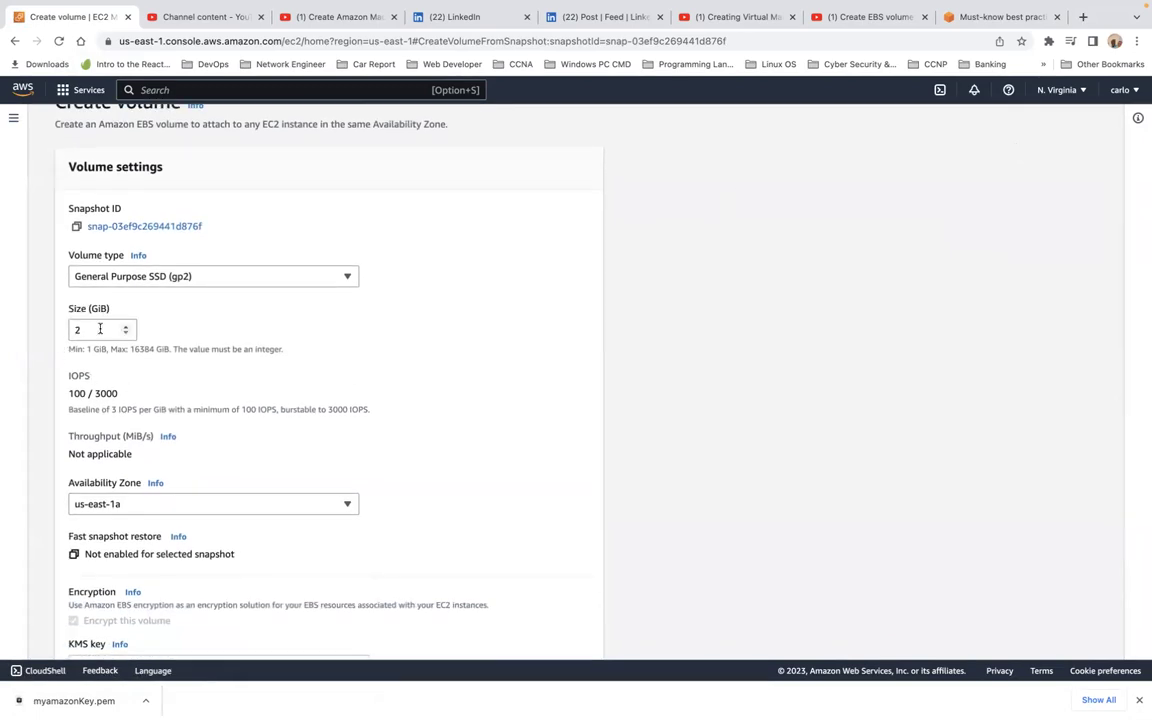
pyautogui.scroll(-1, 172, 376)
pyautogui.scroll(-5, 172, 376)
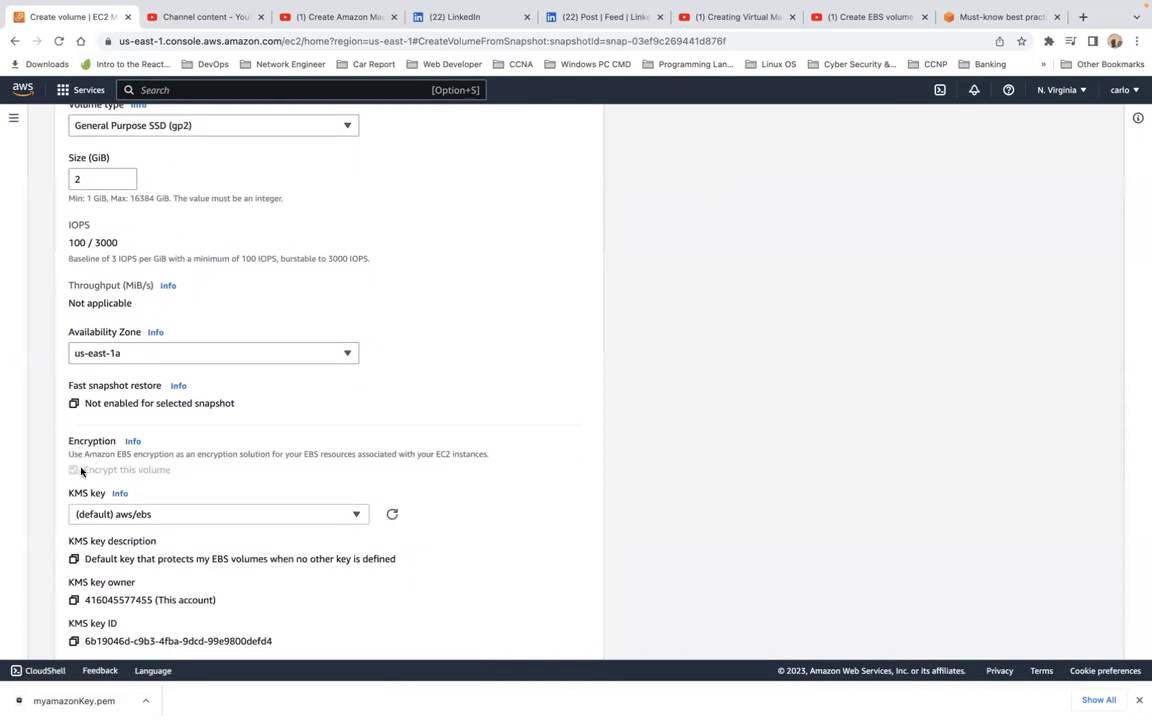
pyautogui.moveTo(82, 470); pyautogui.dragTo(168, 480)
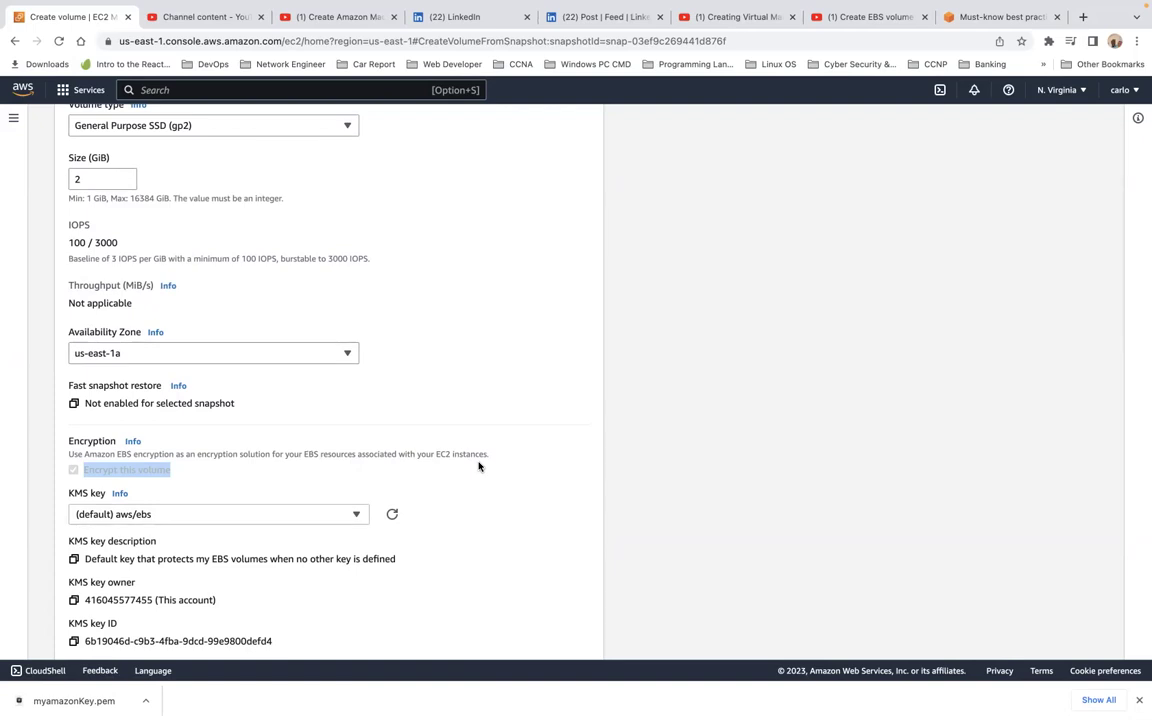
pyautogui.scroll(-8, 478, 466)
pyautogui.click(554, 635)
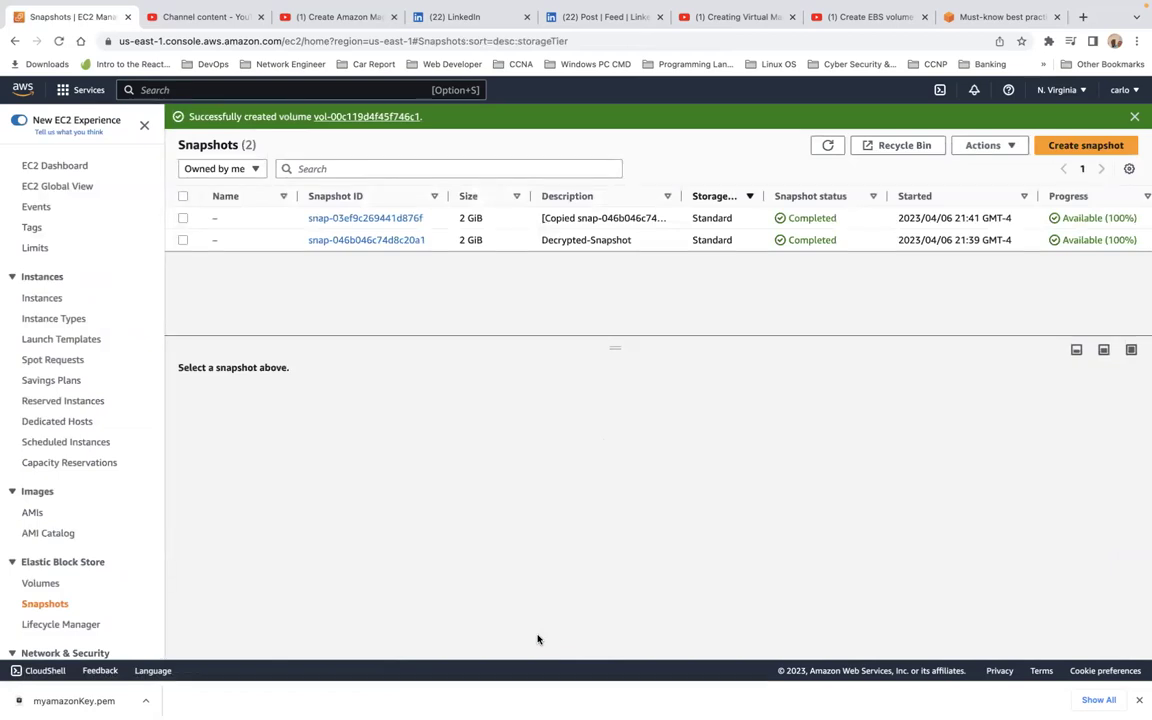
# Go to the volumes list, select the volume made from the snapshot copy and examine its encryption and KMS key details.
pyautogui.click(47, 583)
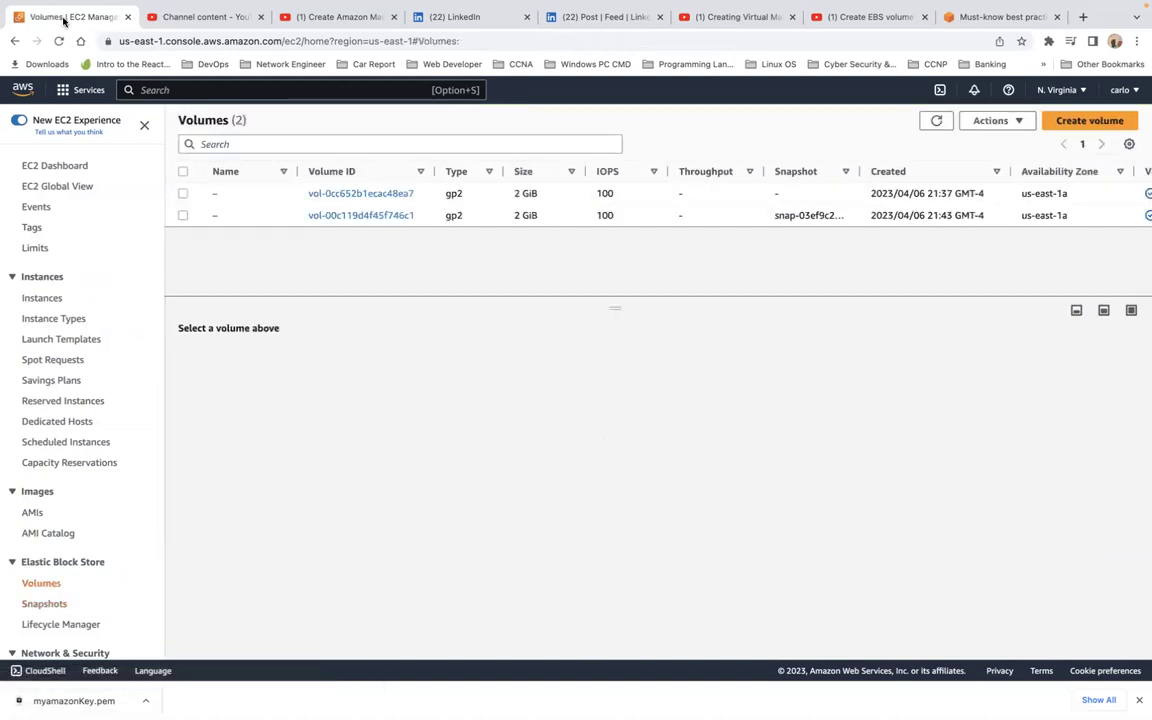
pyautogui.click(58, 43)
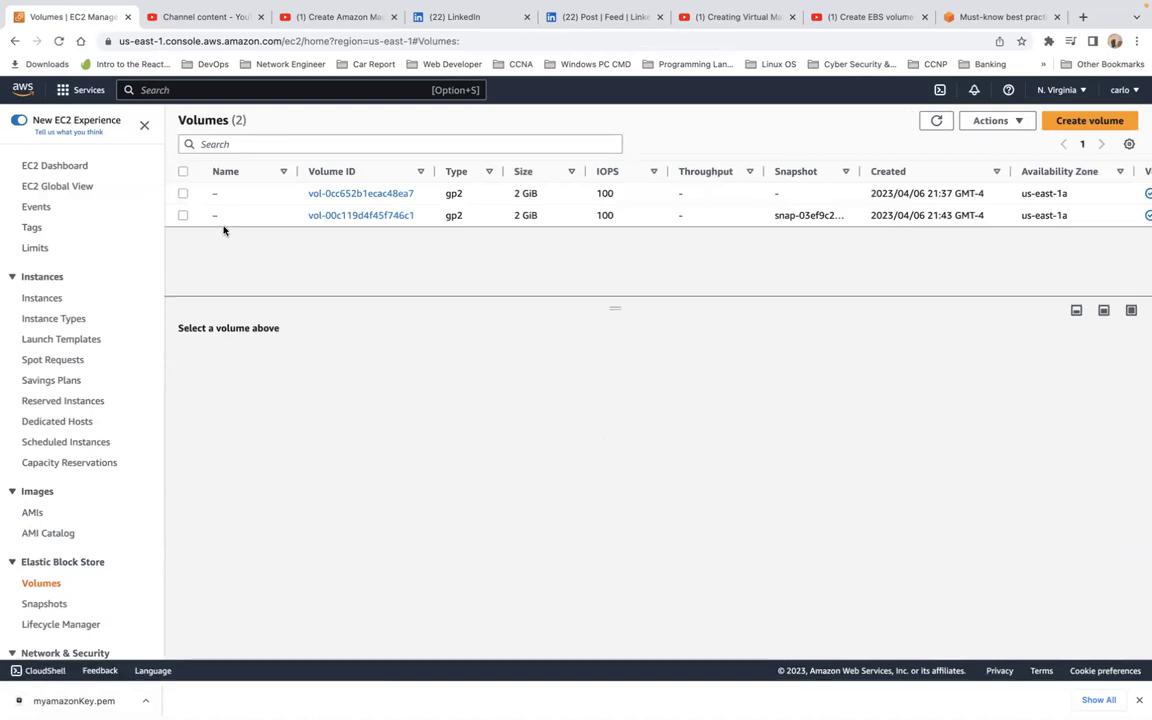
pyautogui.click(183, 215)
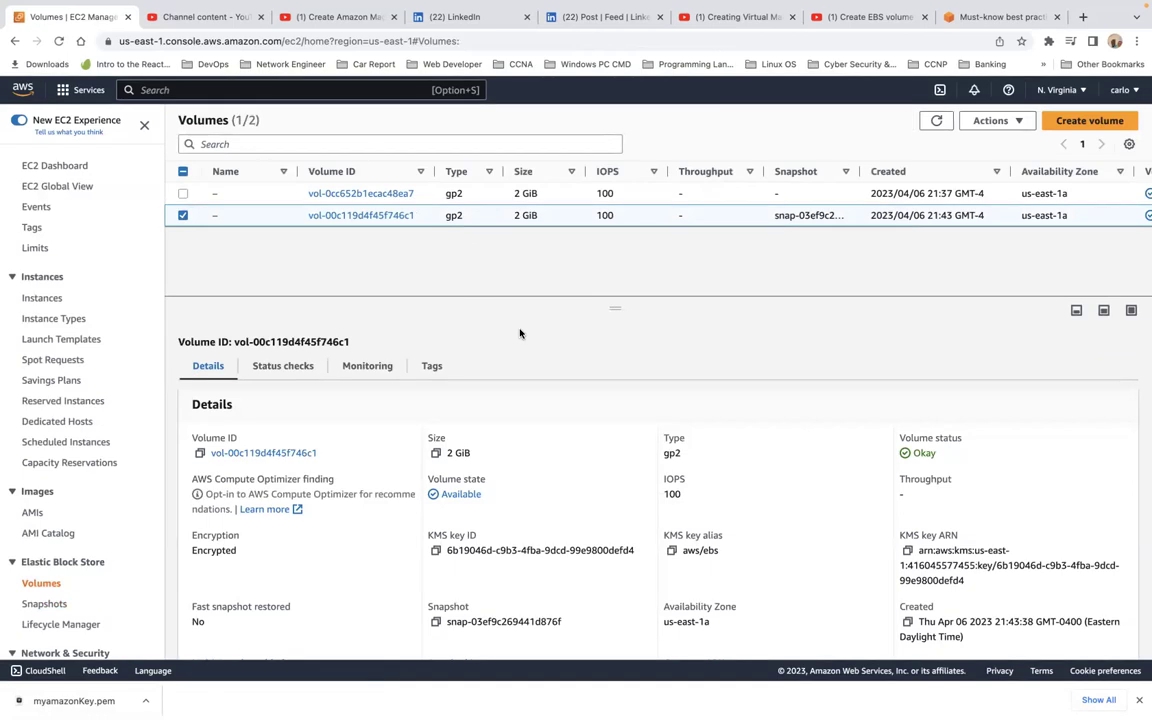
pyautogui.scroll(-1, 310, 518)
pyautogui.scroll(-1, 310, 518)
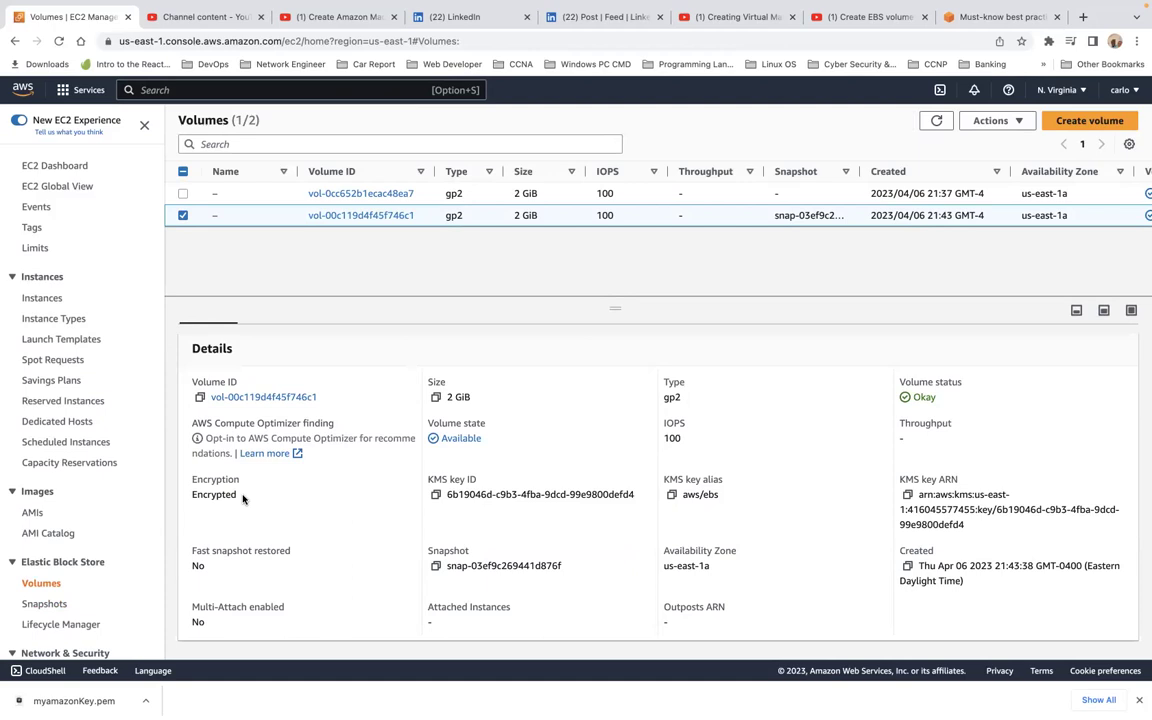
# Create a 2 GiB gp2 volume in us-east-1a from Decrypted-Snapshot, with encryption enabled and the (default) aws/ebs KMS key.
pyautogui.click(50, 604)
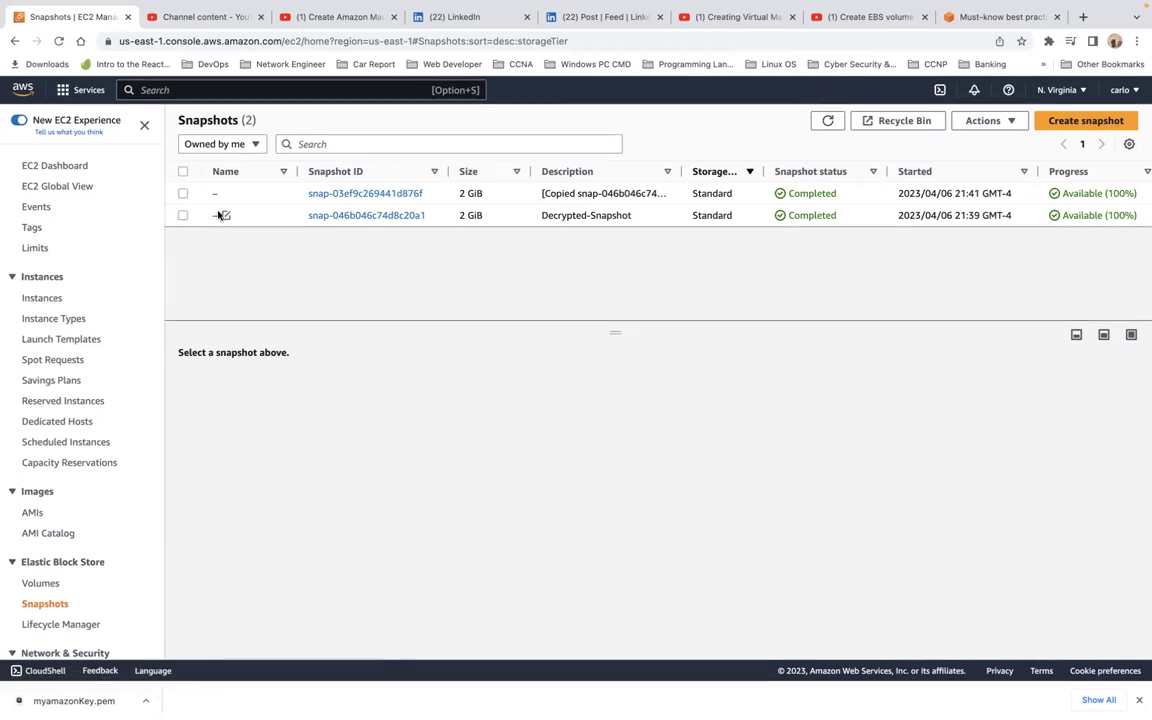
pyautogui.click(182, 215)
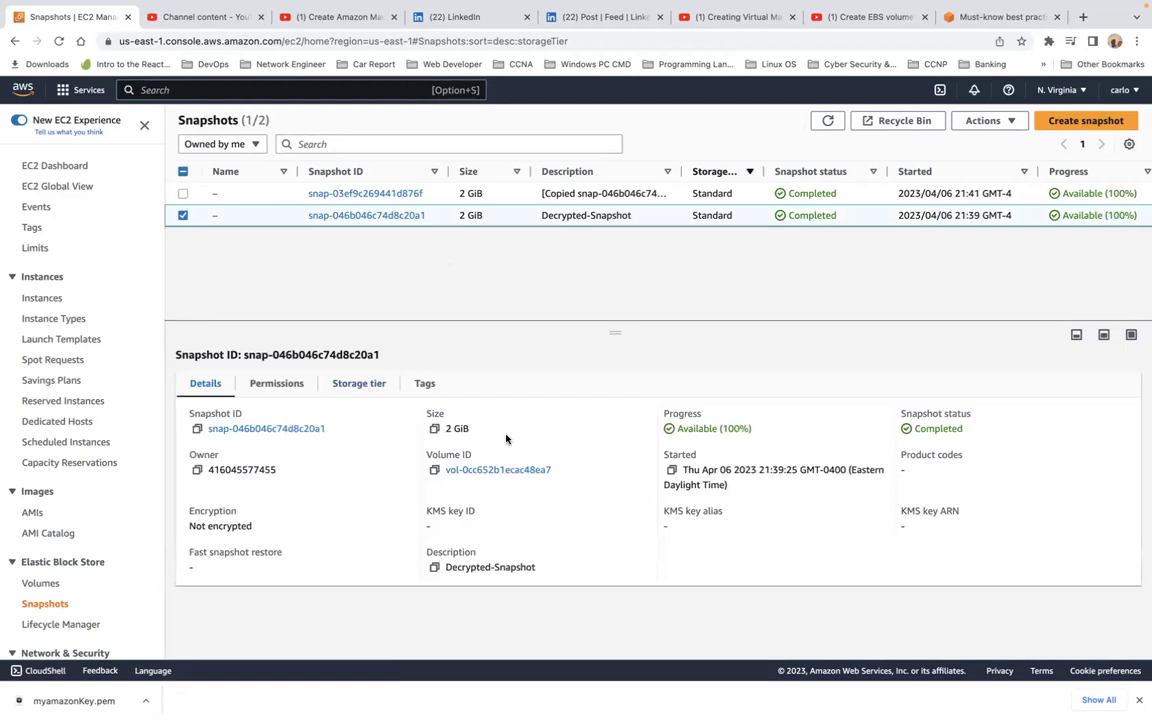
pyautogui.click(992, 121)
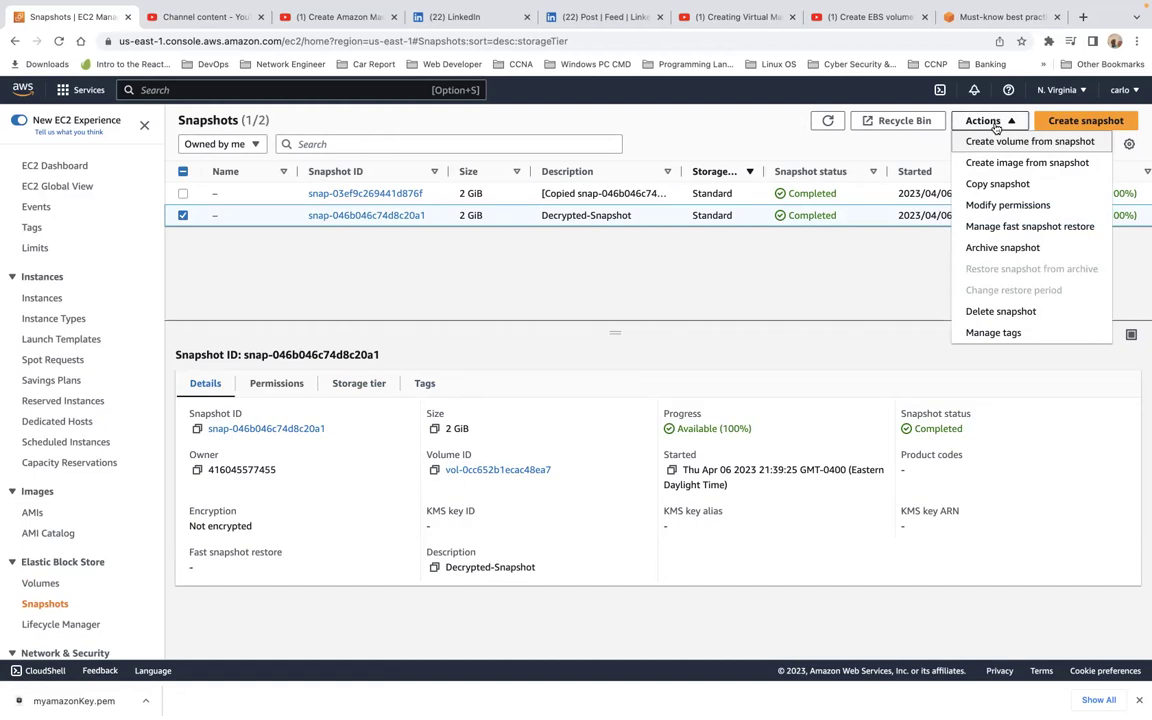
pyautogui.click(1041, 150)
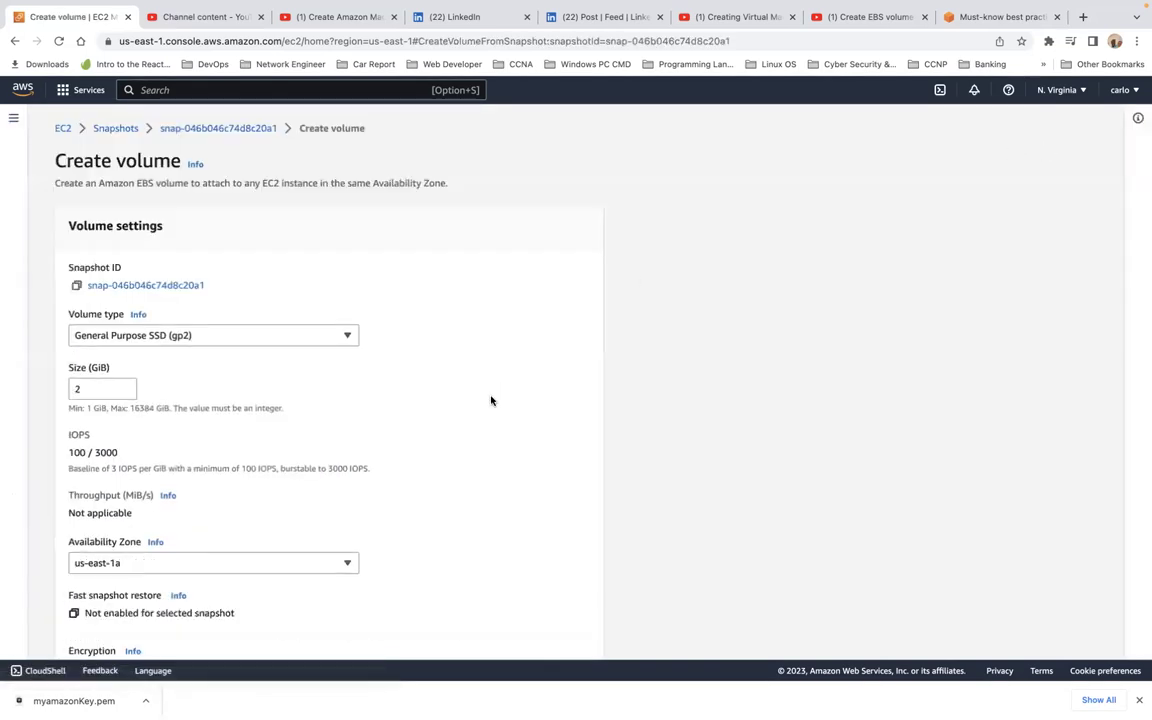
pyautogui.scroll(-4, 298, 465)
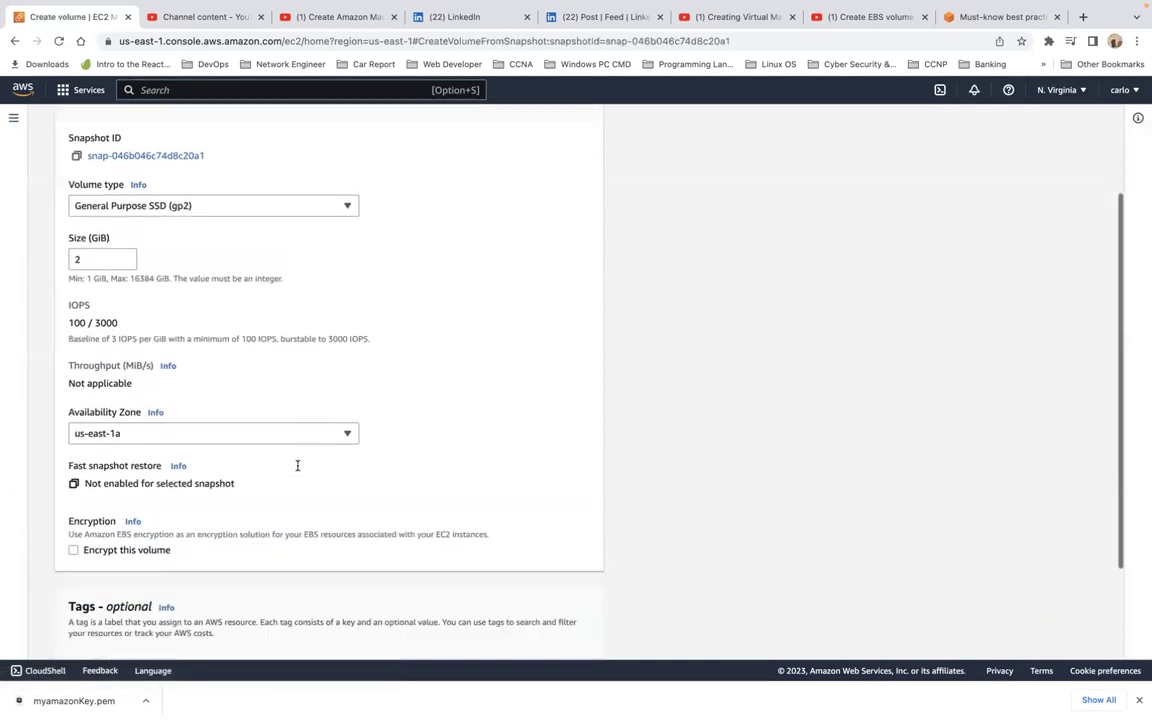
pyautogui.click(73, 484)
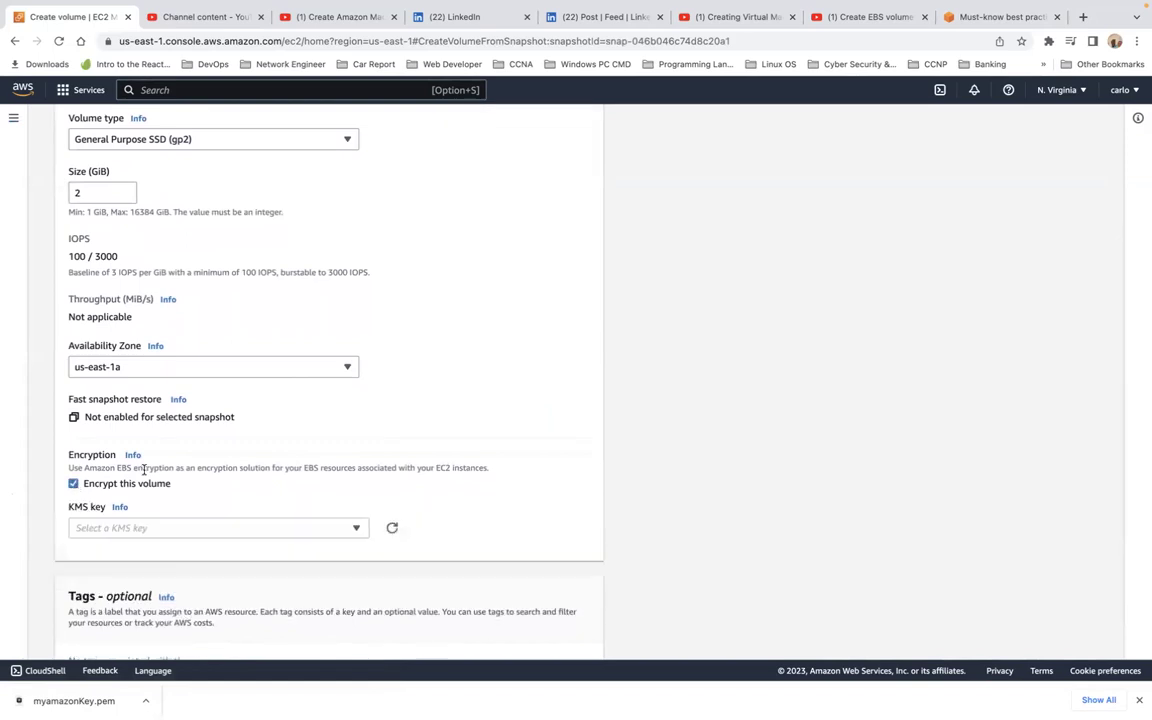
pyautogui.click(247, 528)
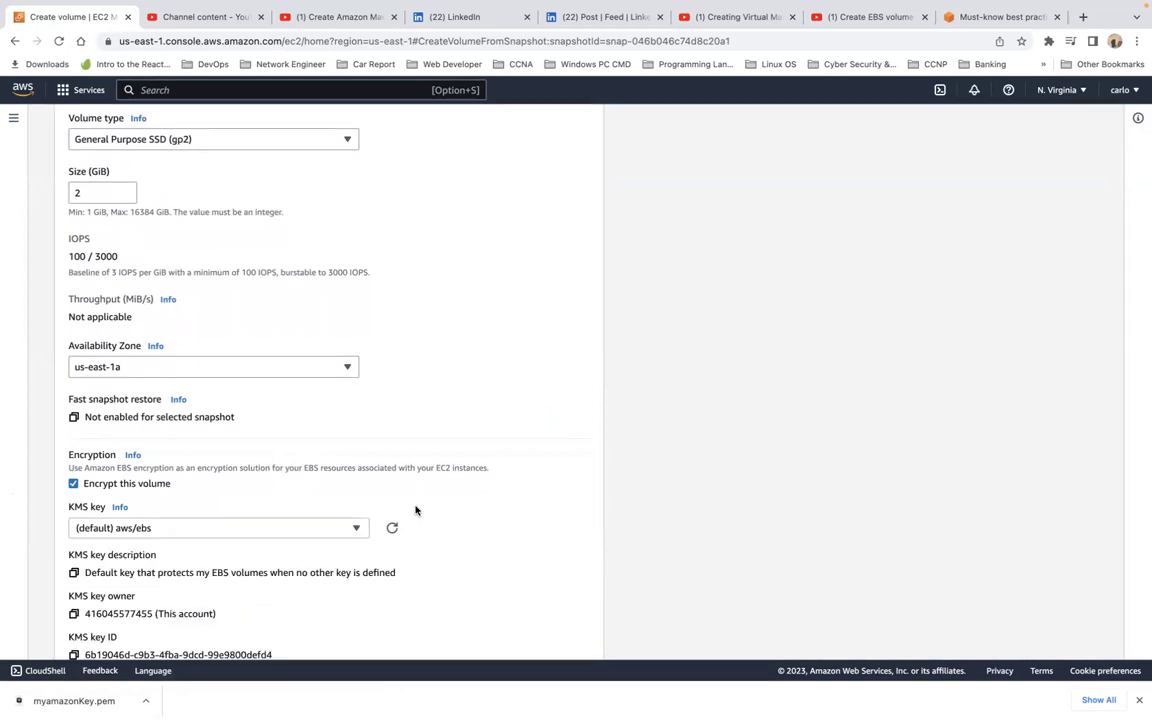
pyautogui.scroll(-7, 416, 510)
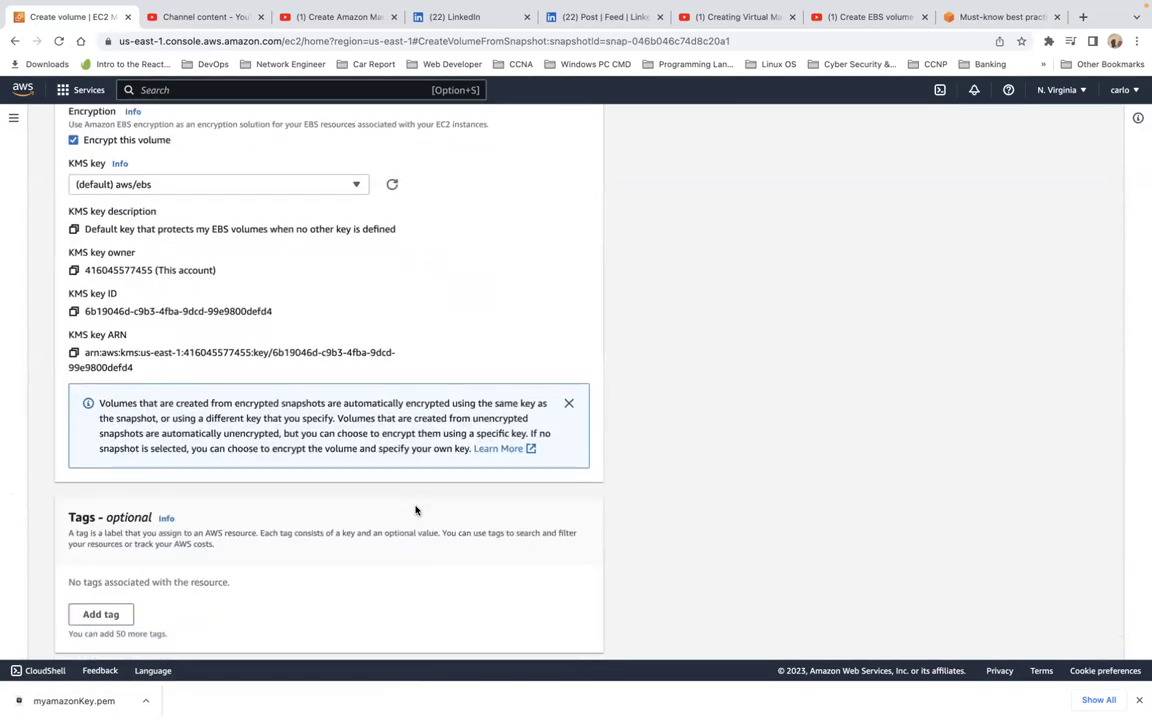
pyautogui.scroll(-1, 416, 510)
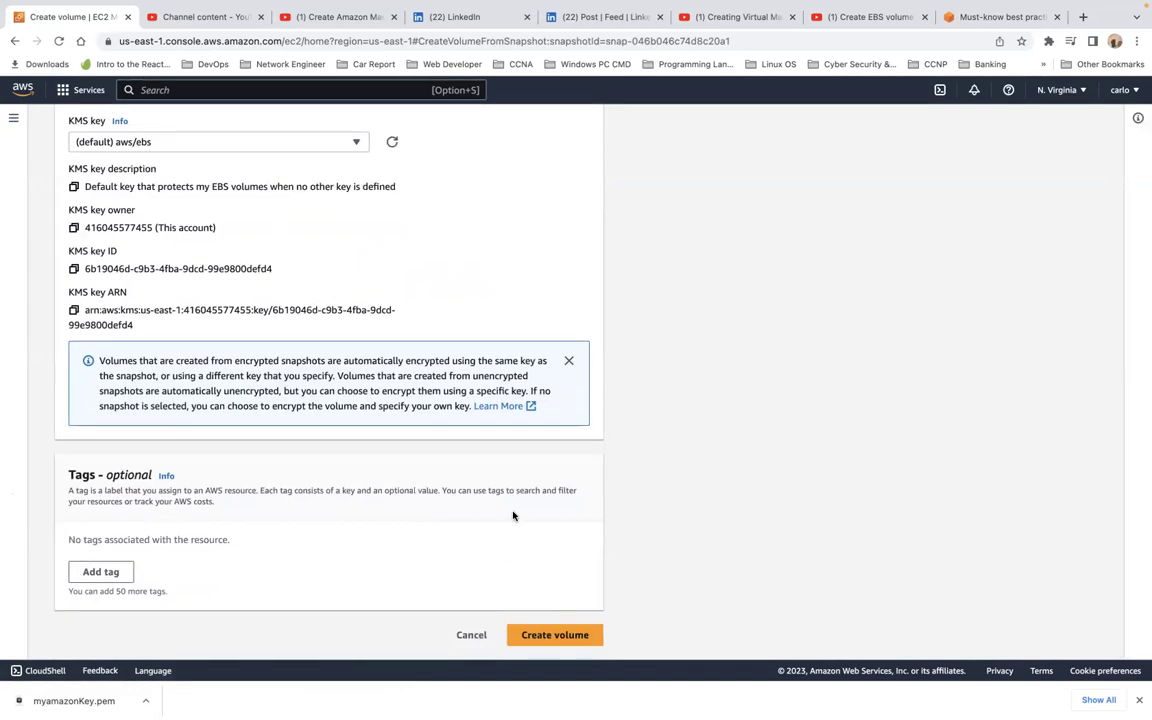
pyautogui.click(551, 638)
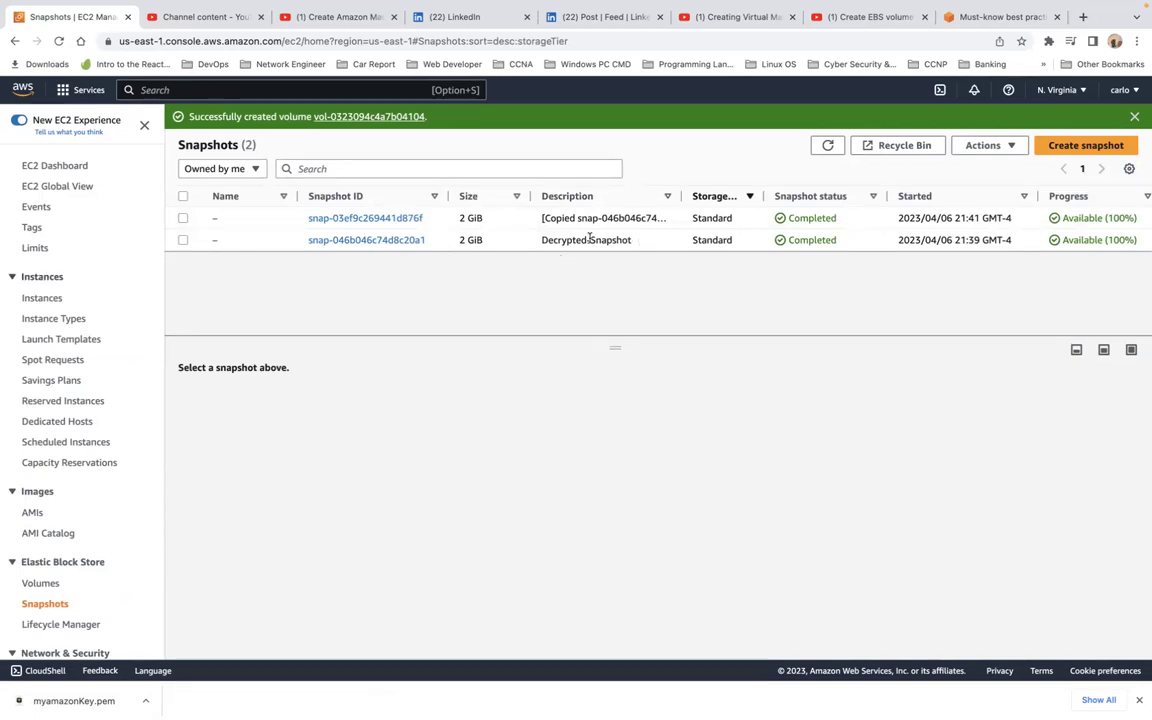
# Examine the sharing permission settings of Decrypted-Snapshot, its own details page and which actions are available for it.
pyautogui.click(182, 241)
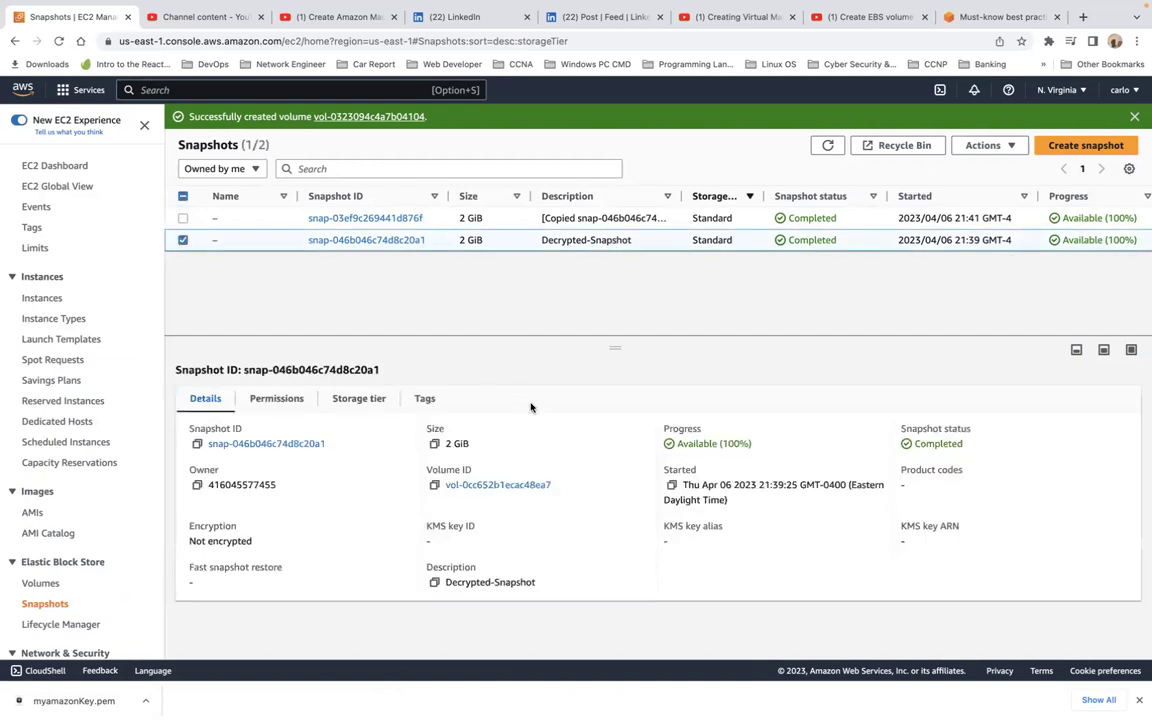
pyautogui.click(1000, 148)
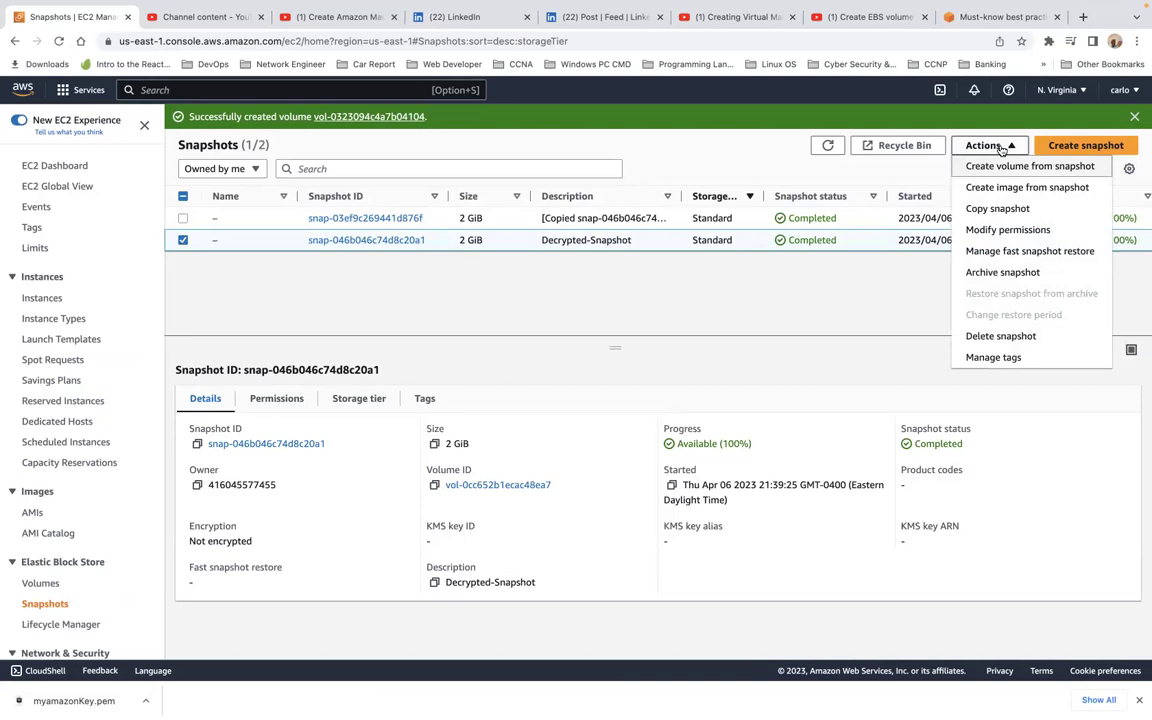
pyautogui.click(1018, 230)
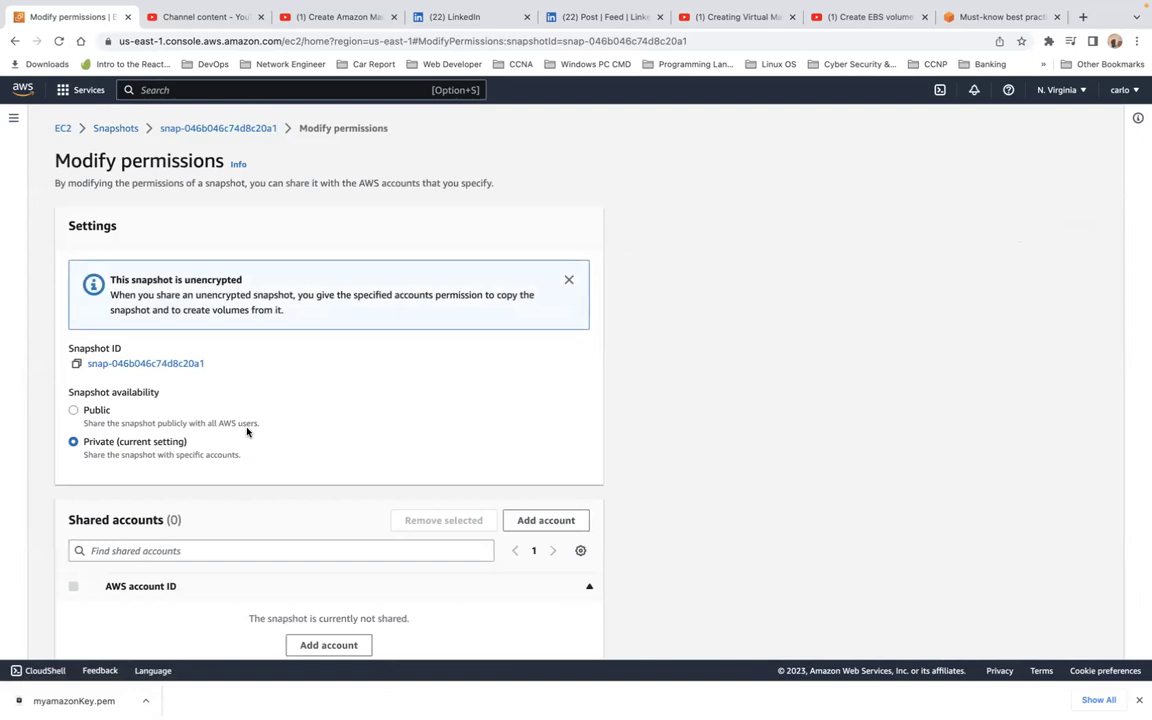
pyautogui.scroll(-2, 247, 432)
pyautogui.scroll(2, 247, 432)
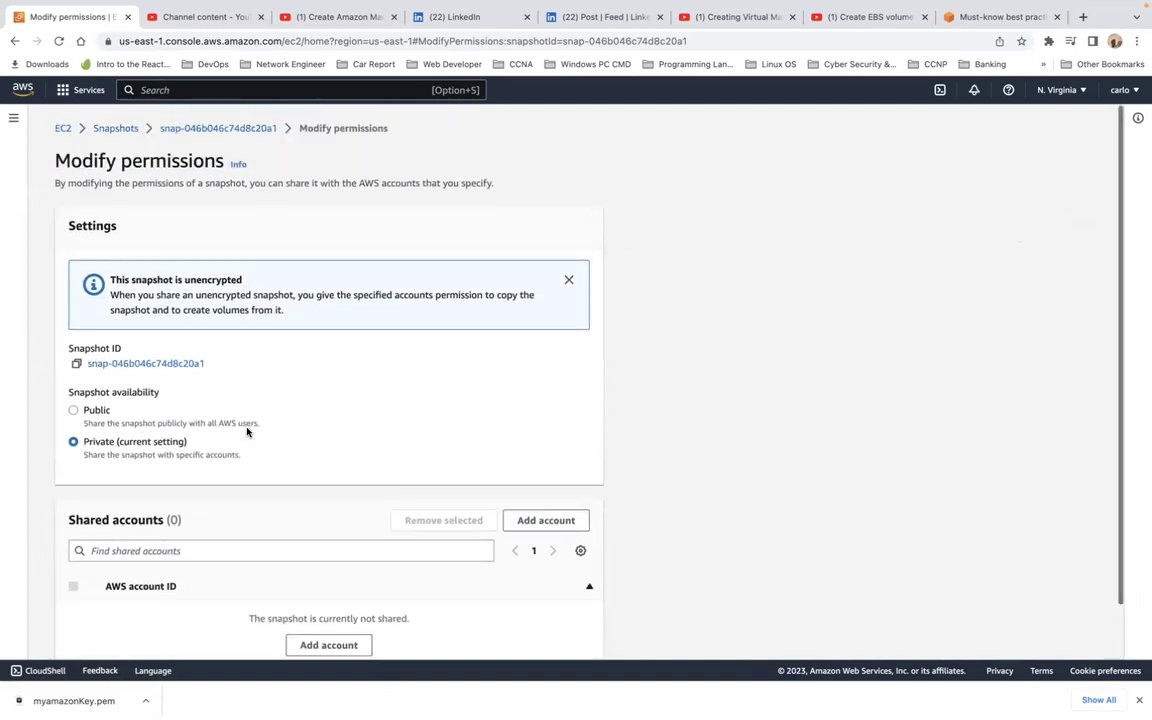
pyautogui.click(218, 128)
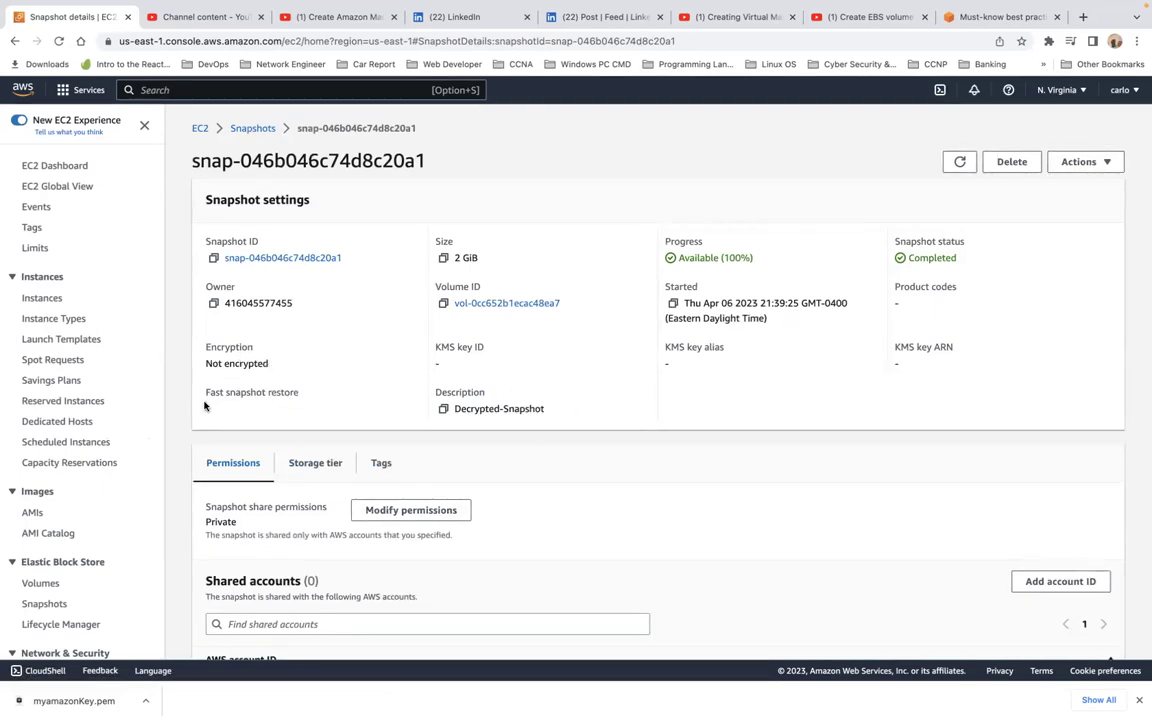
pyautogui.click(1076, 163)
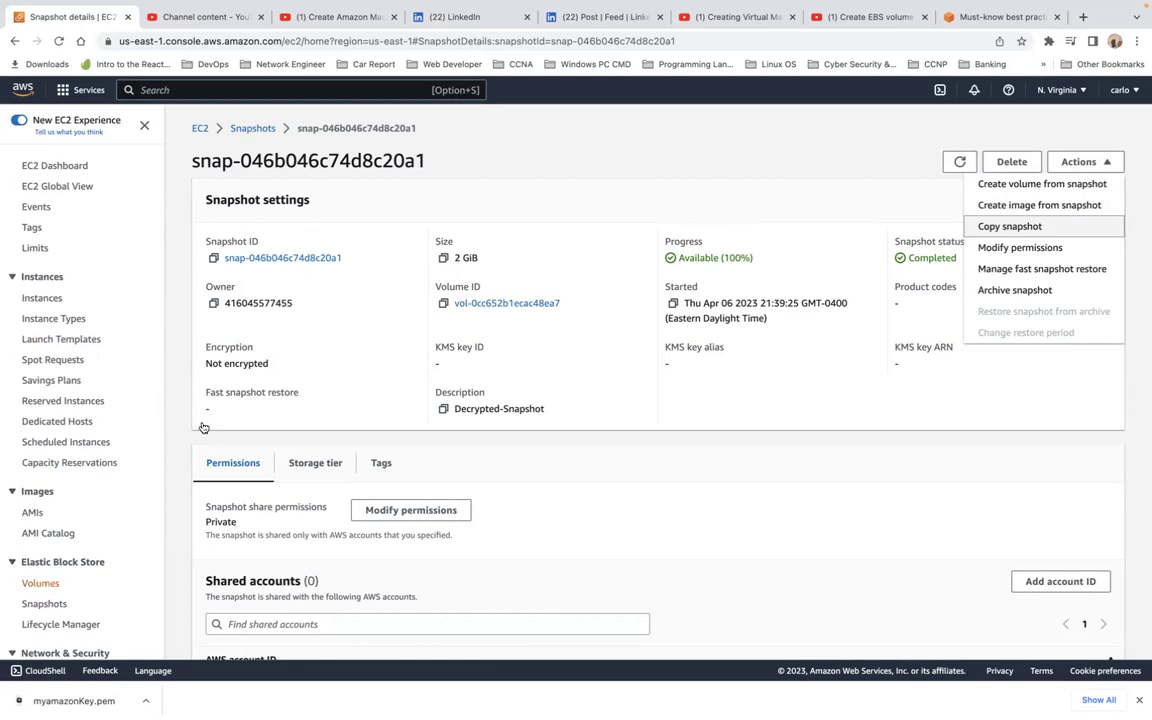
# Select all three volumes in the volumes list and delete them, confirming with the word delete.
pyautogui.click(38, 586)
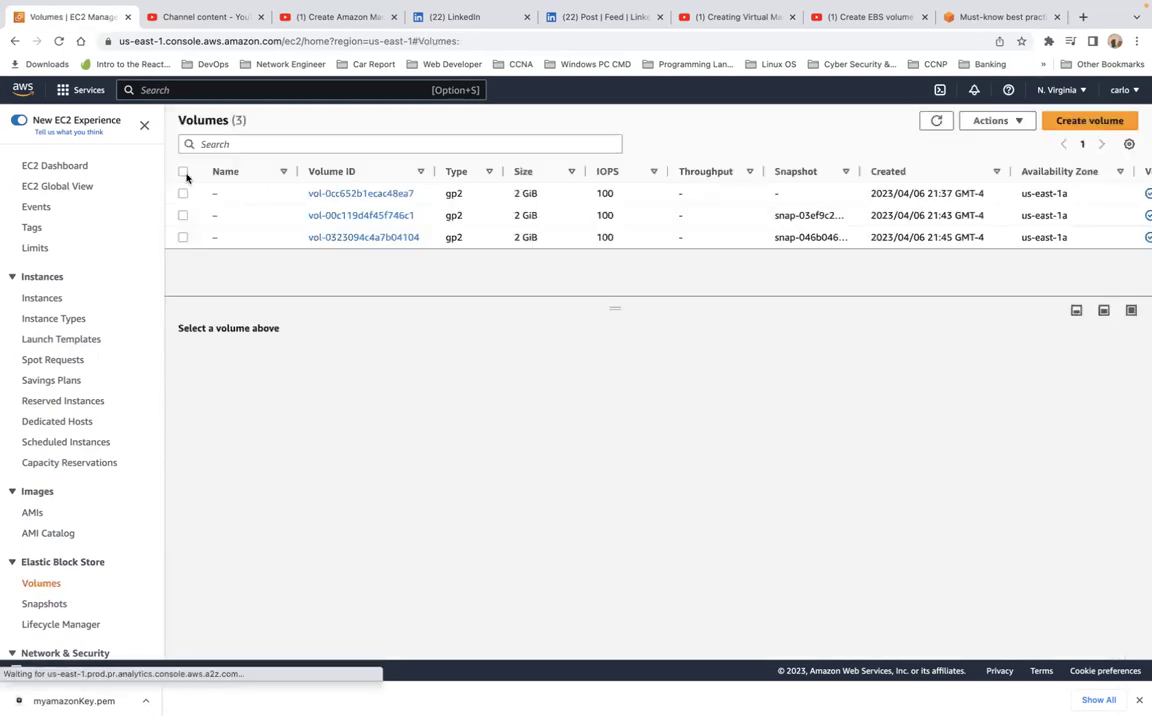
pyautogui.click(183, 171)
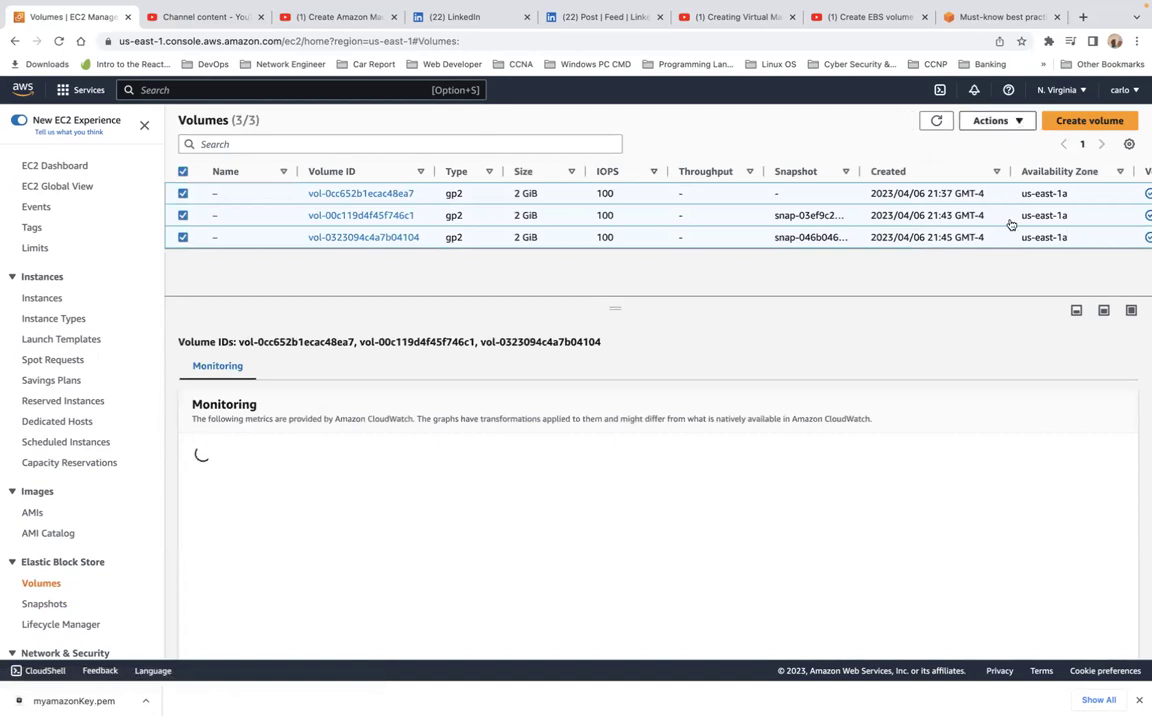
pyautogui.click(1020, 121)
pyautogui.click(1020, 121)
pyautogui.click(1019, 121)
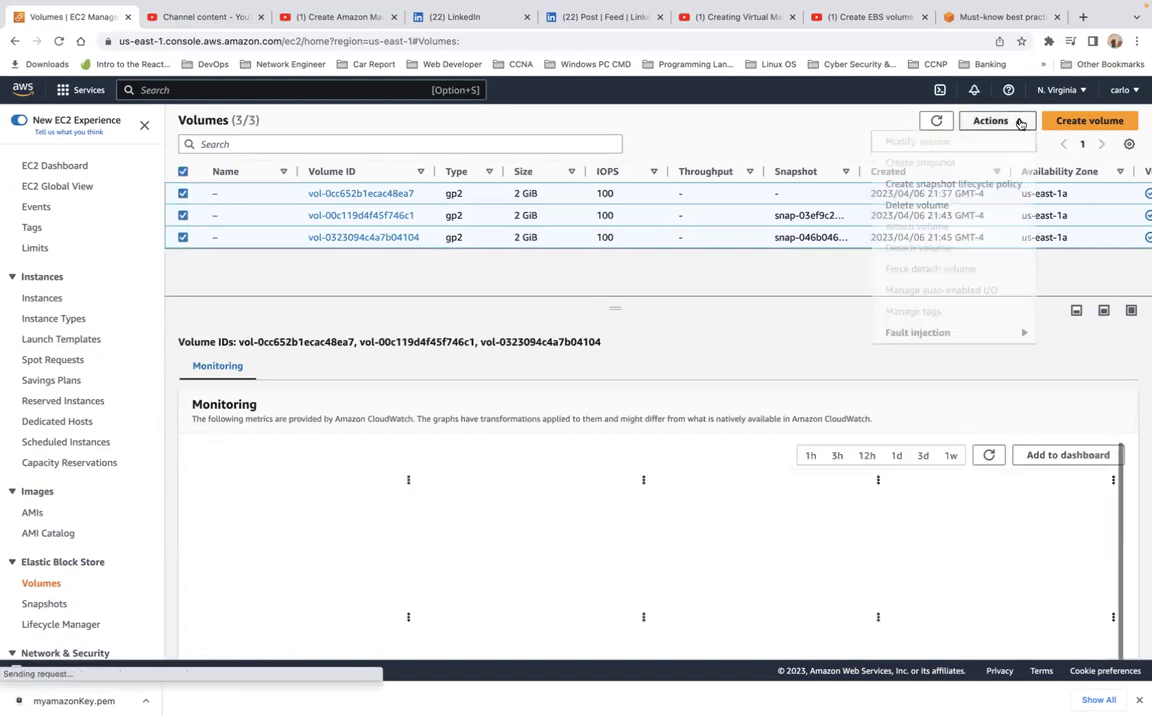
pyautogui.click(943, 206)
pyautogui.click(585, 454)
pyautogui.write('delete')
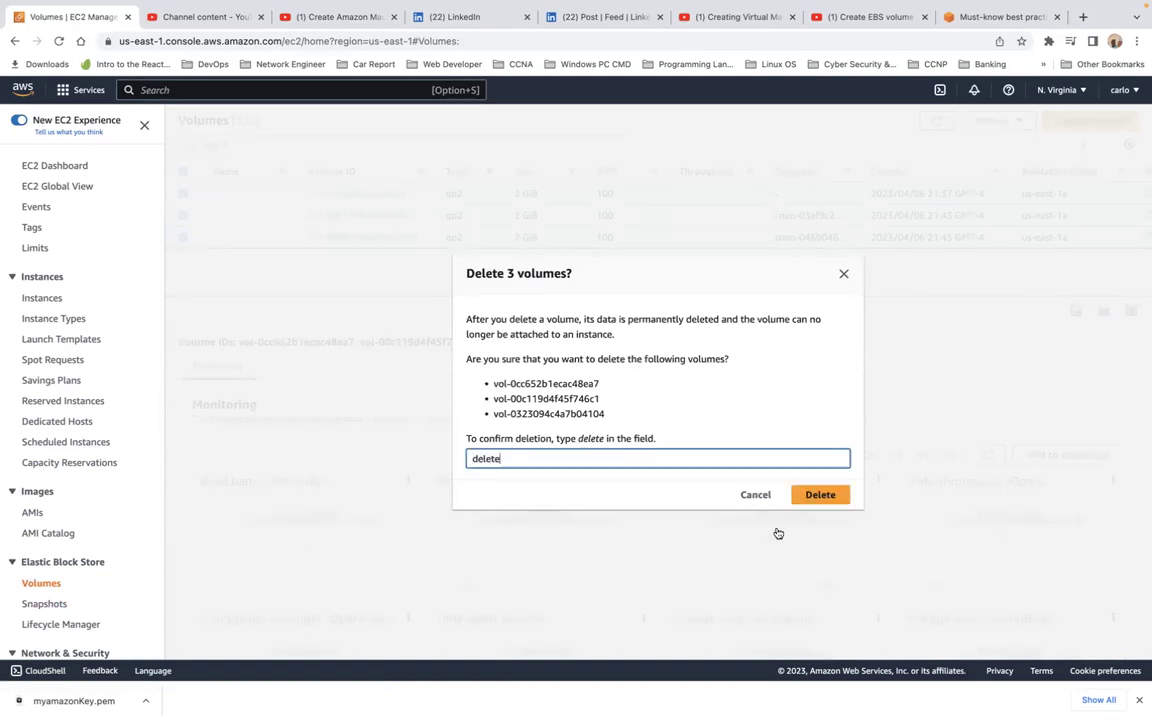
pyautogui.click(821, 495)
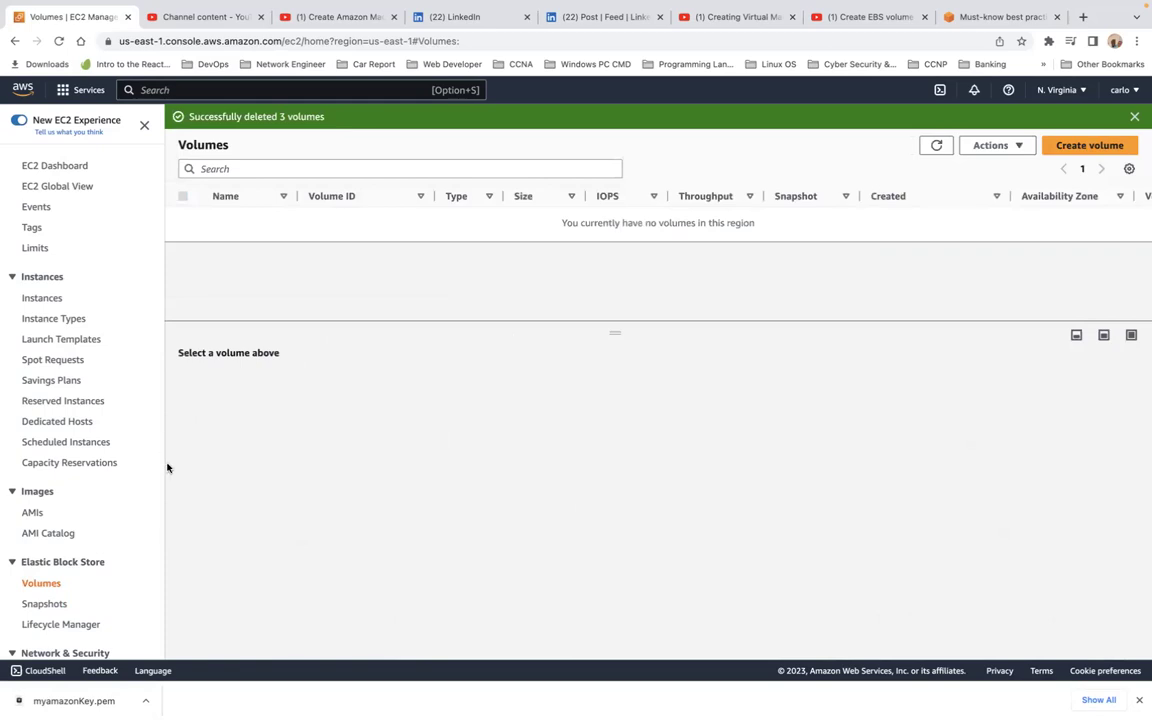
# Go to the snapshots list, select both snapshots and delete them, confirming with the word delete.
pyautogui.click(45, 604)
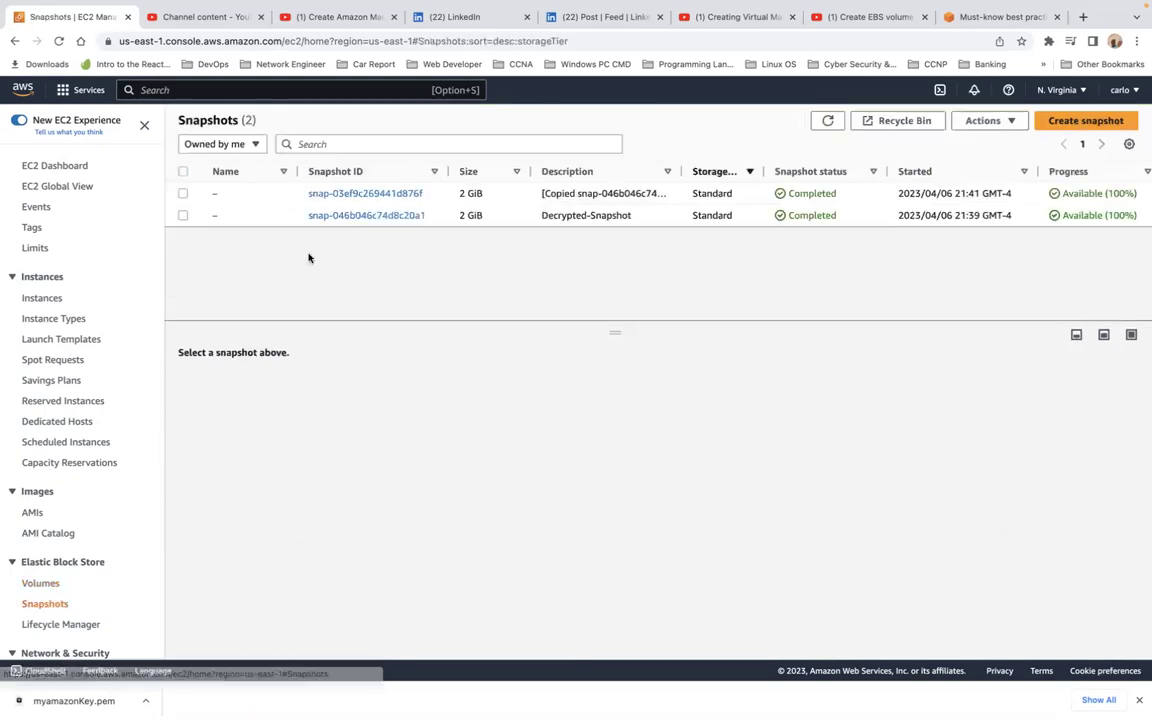
pyautogui.click(183, 172)
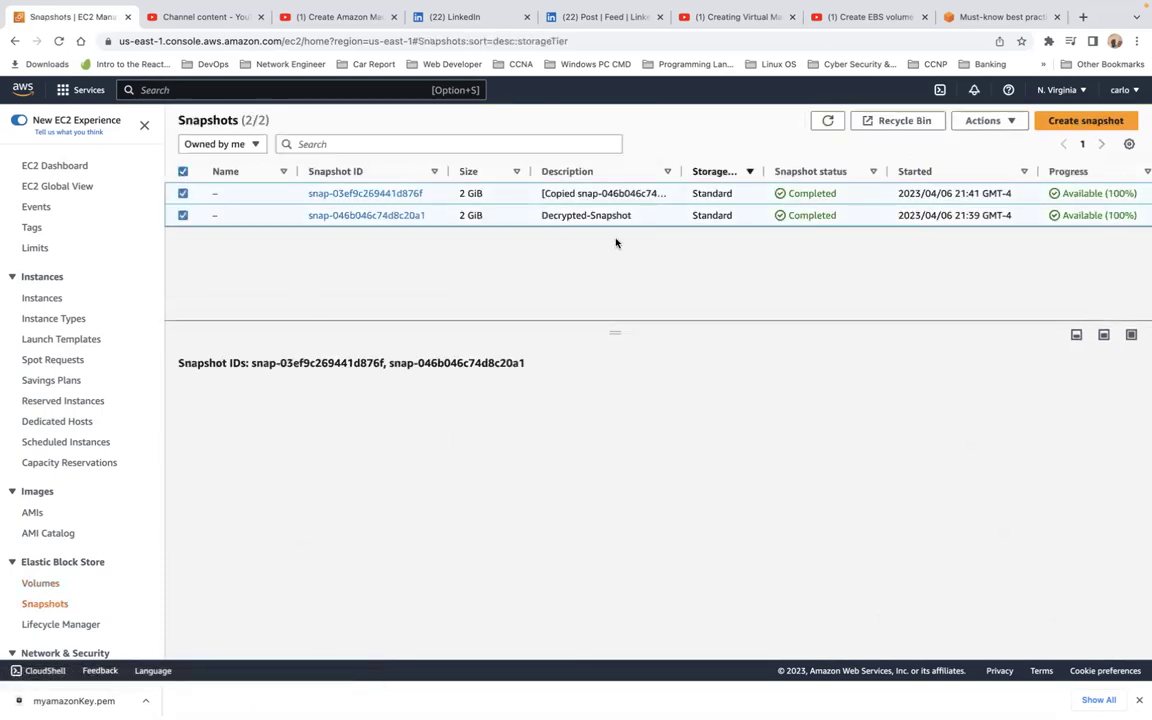
pyautogui.click(995, 122)
pyautogui.click(1001, 311)
pyautogui.click(617, 436)
pyautogui.write('d')
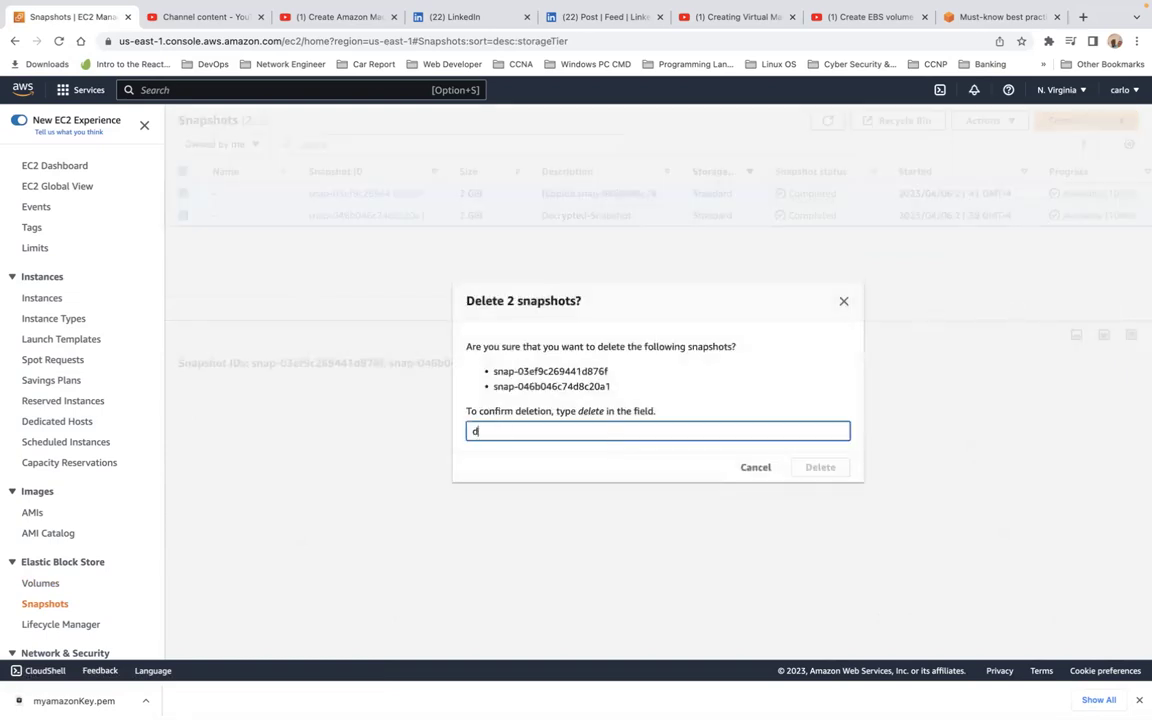
pyautogui.write('elete')
pyautogui.click(810, 467)
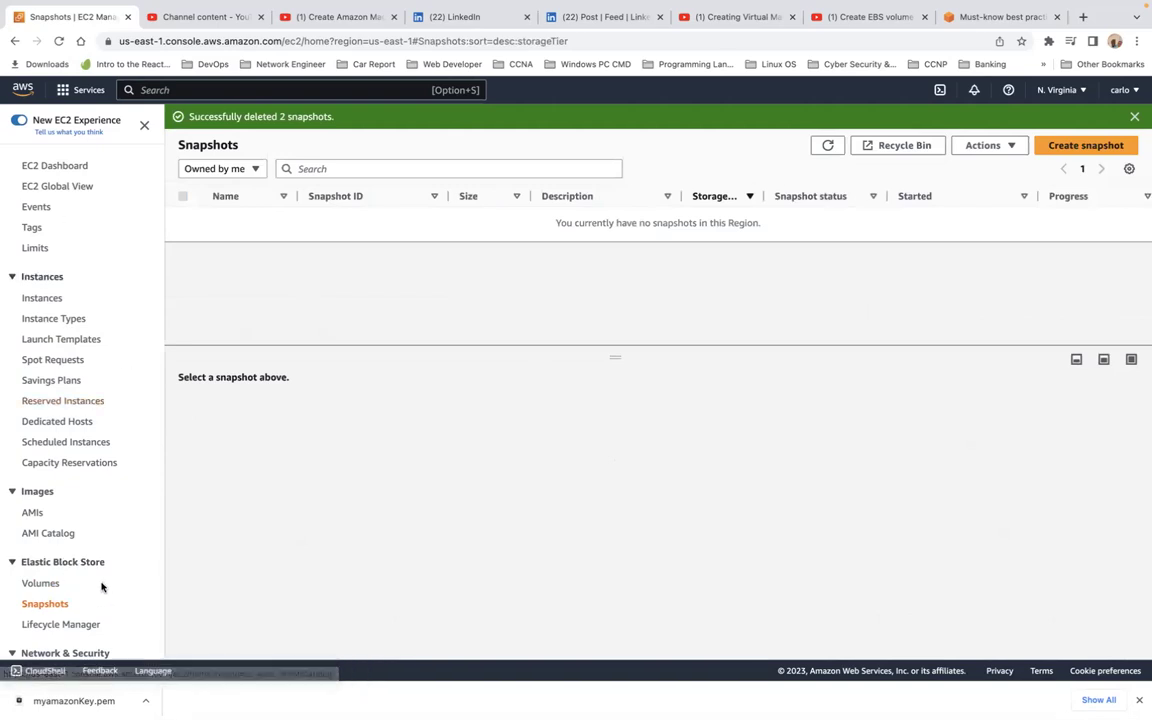
# Start a new volume from the volumes list and enable its encryption with the (default) aws/ebs KMS key.
pyautogui.click(41, 585)
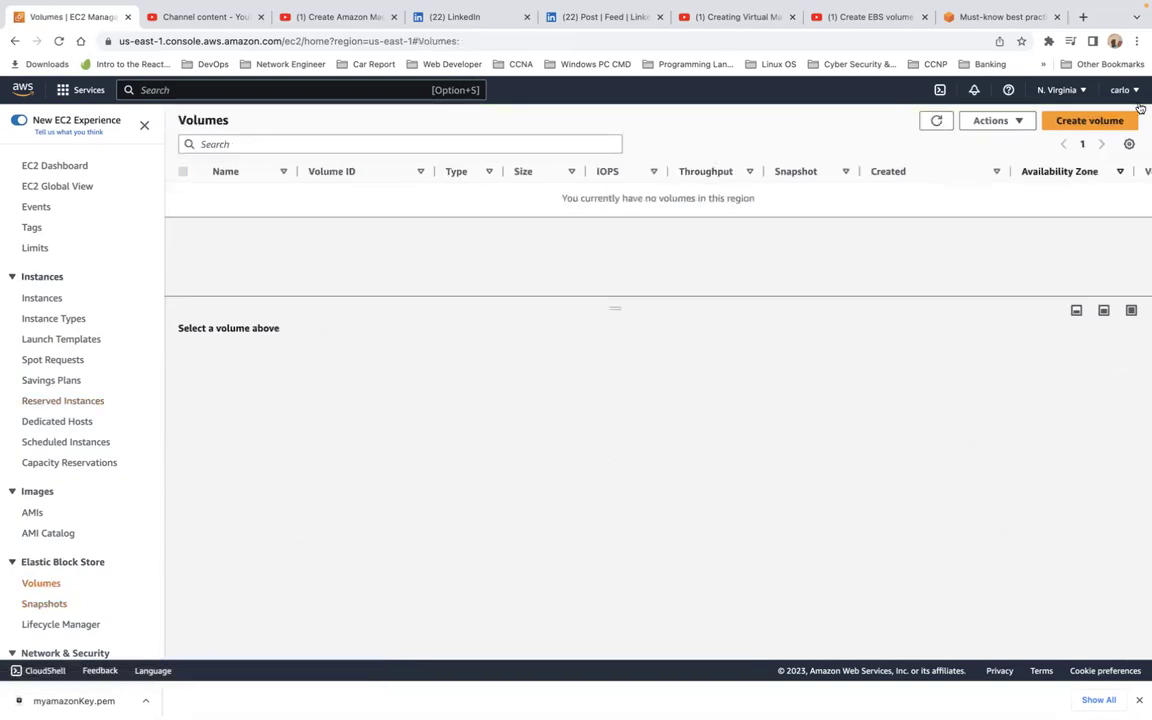
pyautogui.click(1088, 121)
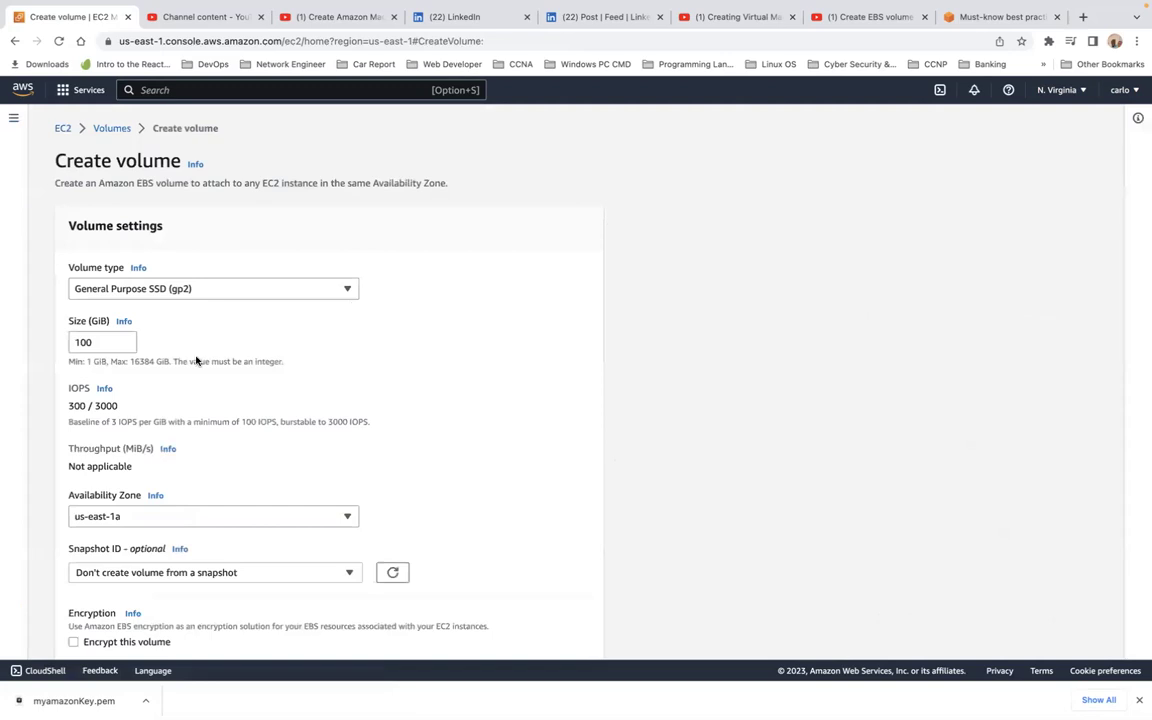
pyautogui.scroll(-5, 187, 421)
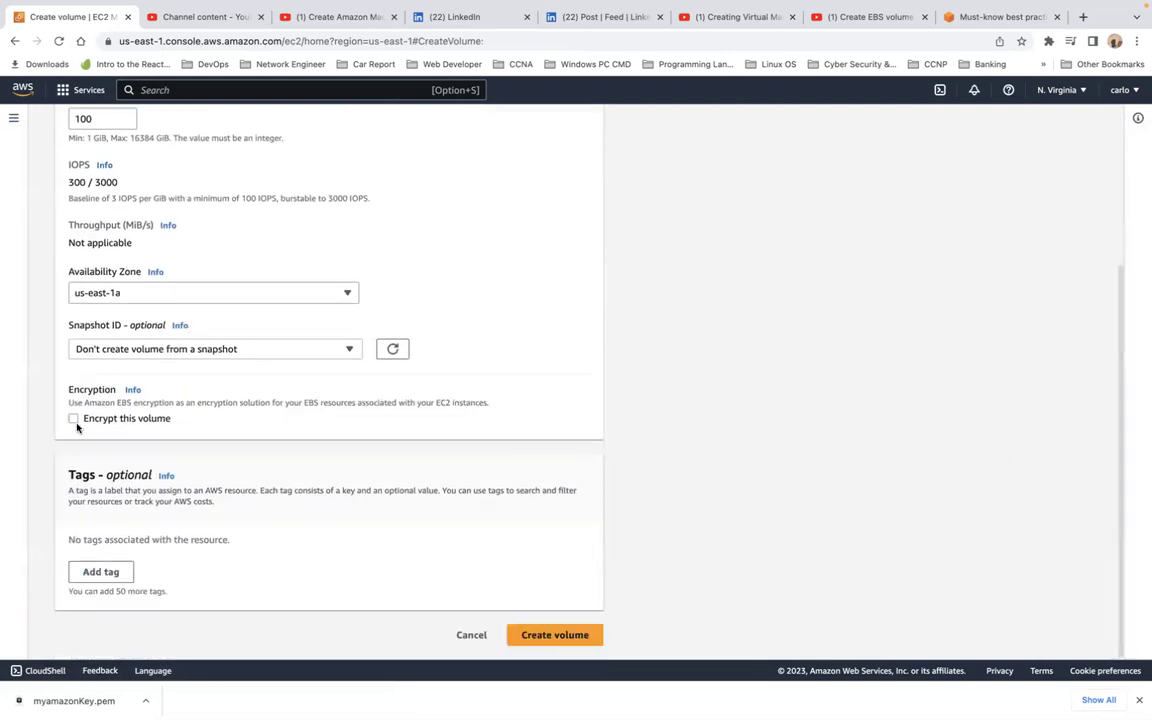
pyautogui.click(73, 419)
pyautogui.click(74, 419)
pyautogui.click(141, 463)
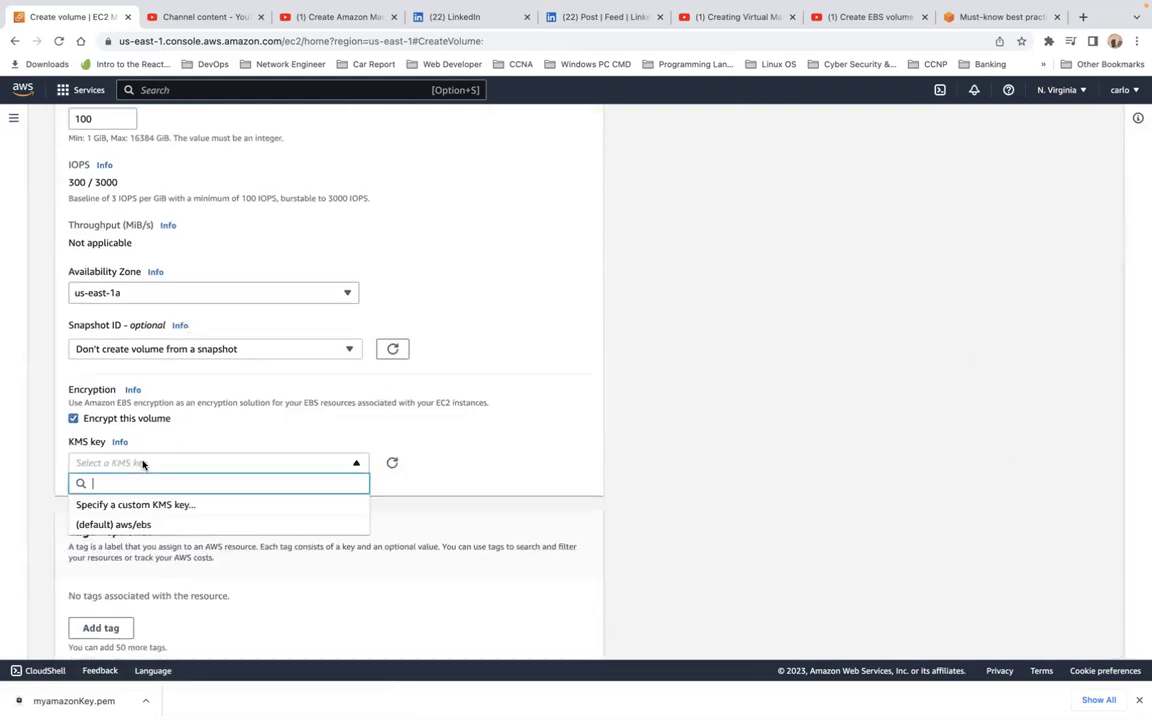
pyautogui.click(178, 524)
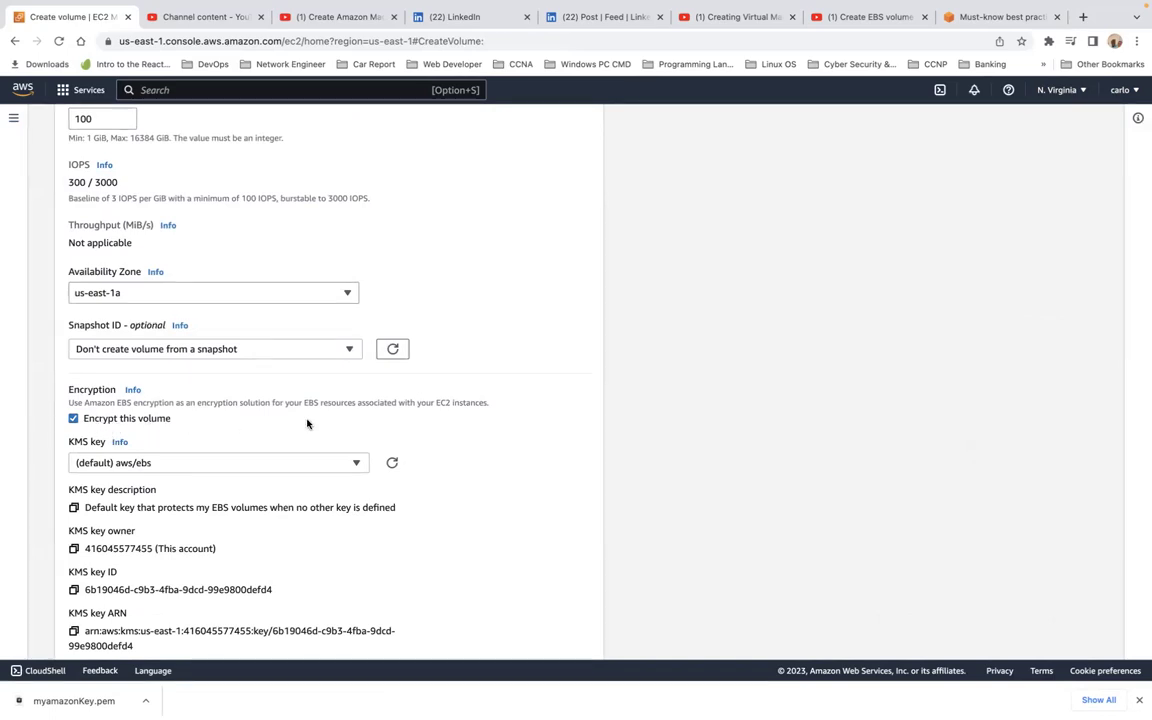
# Examine the new volume's settings, KMS key details and the note on how snapshots affect volume encryption.
pyautogui.scroll(-1, 307, 423)
pyautogui.scroll(5, 307, 423)
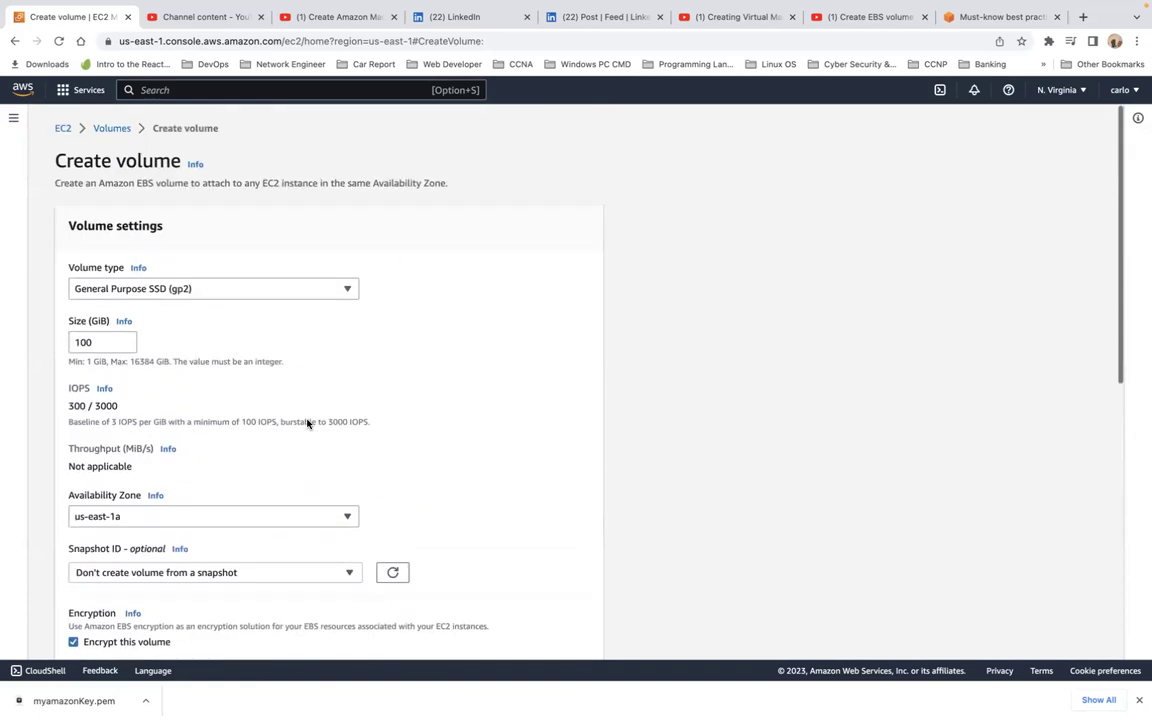
pyautogui.scroll(-2, 249, 548)
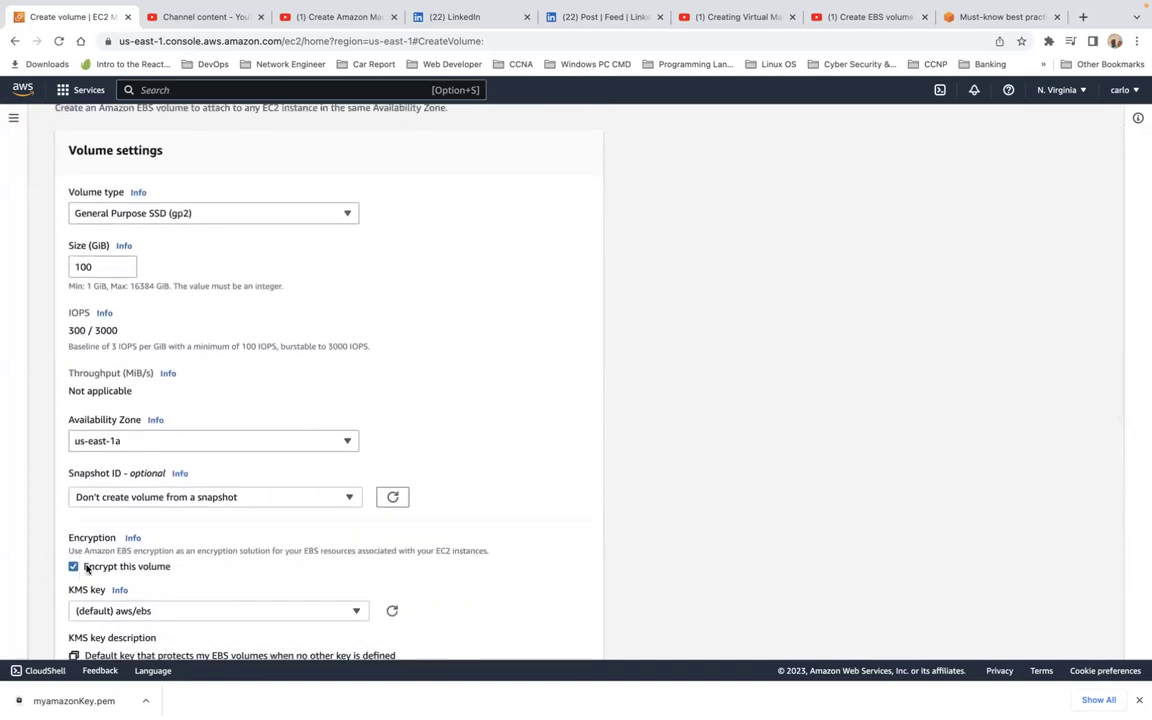
pyautogui.scroll(-10, 179, 549)
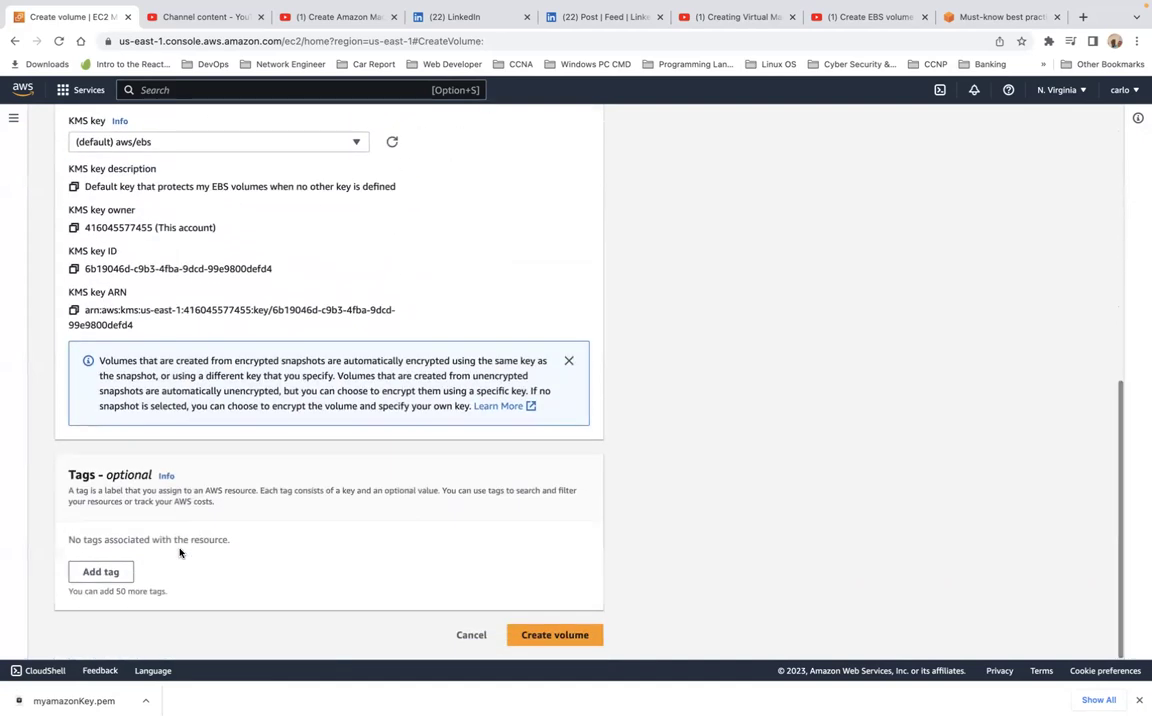
pyautogui.scroll(1, 465, 432)
pyautogui.scroll(9, 465, 432)
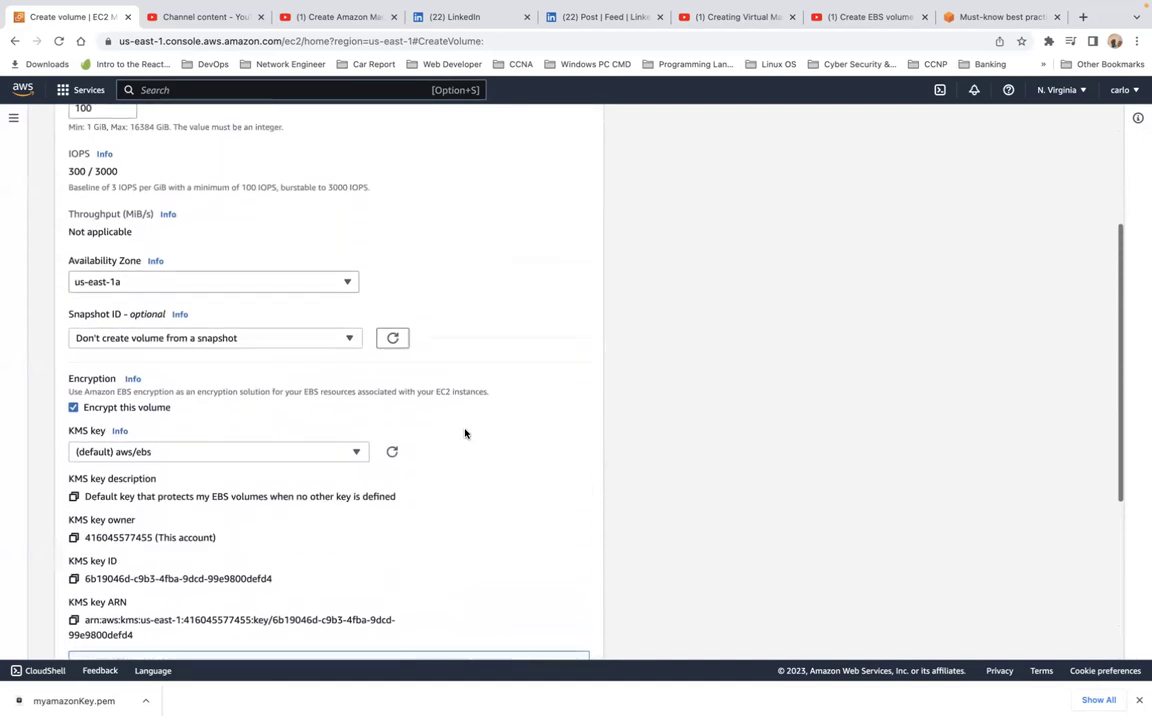
pyautogui.scroll(-10, 465, 432)
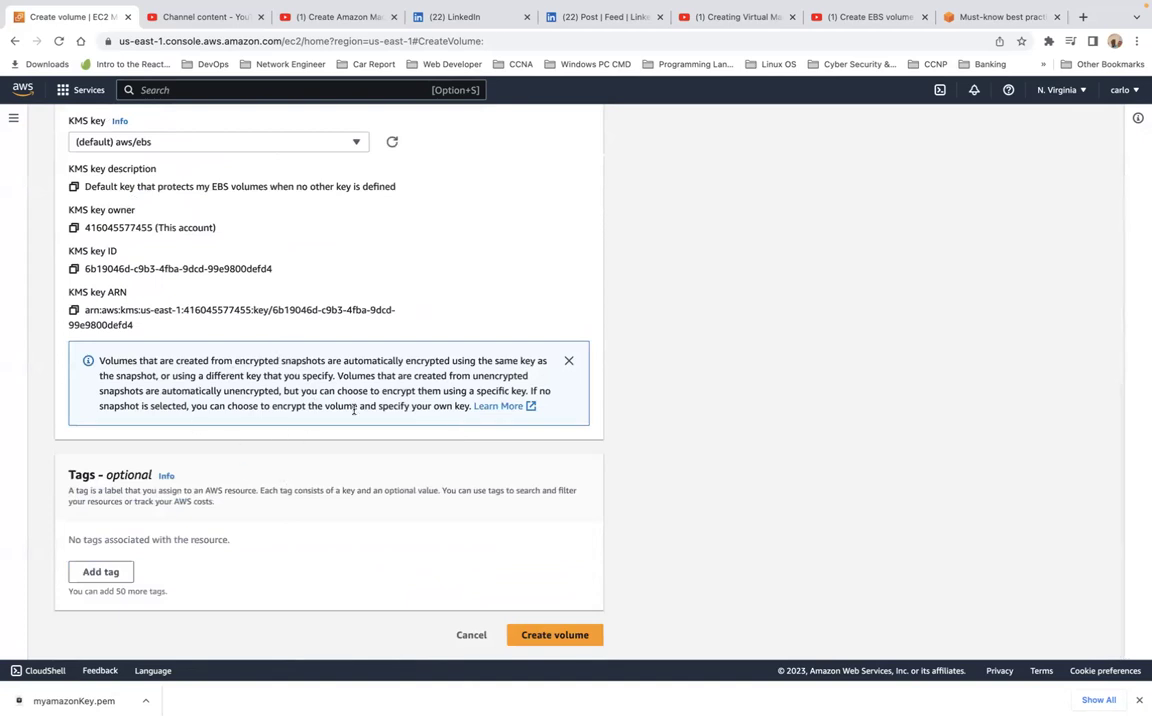
pyautogui.scroll(11, 353, 410)
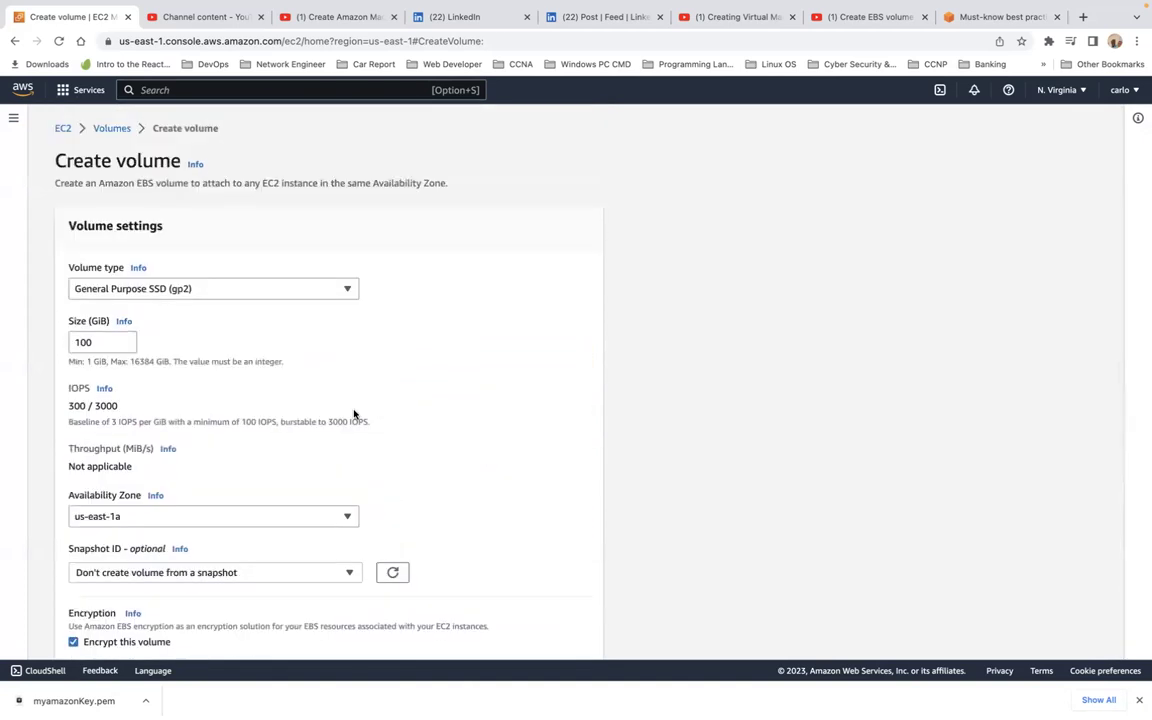
pyautogui.scroll(-10, 355, 411)
pyautogui.scroll(10, 355, 411)
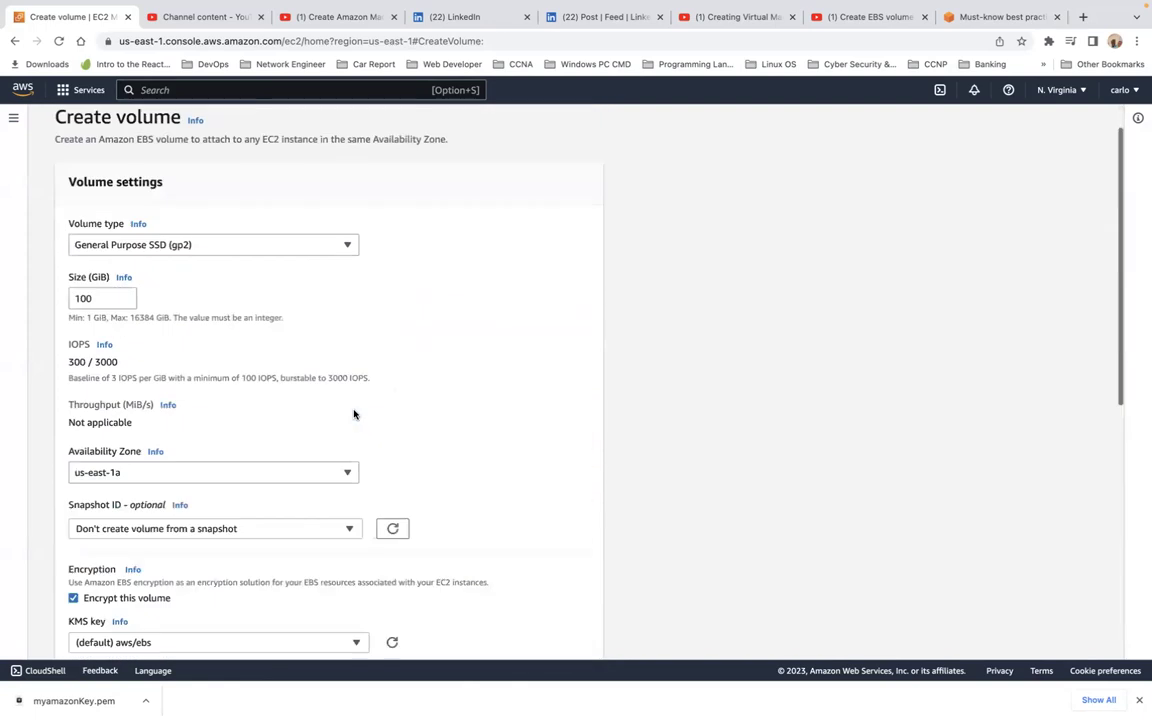